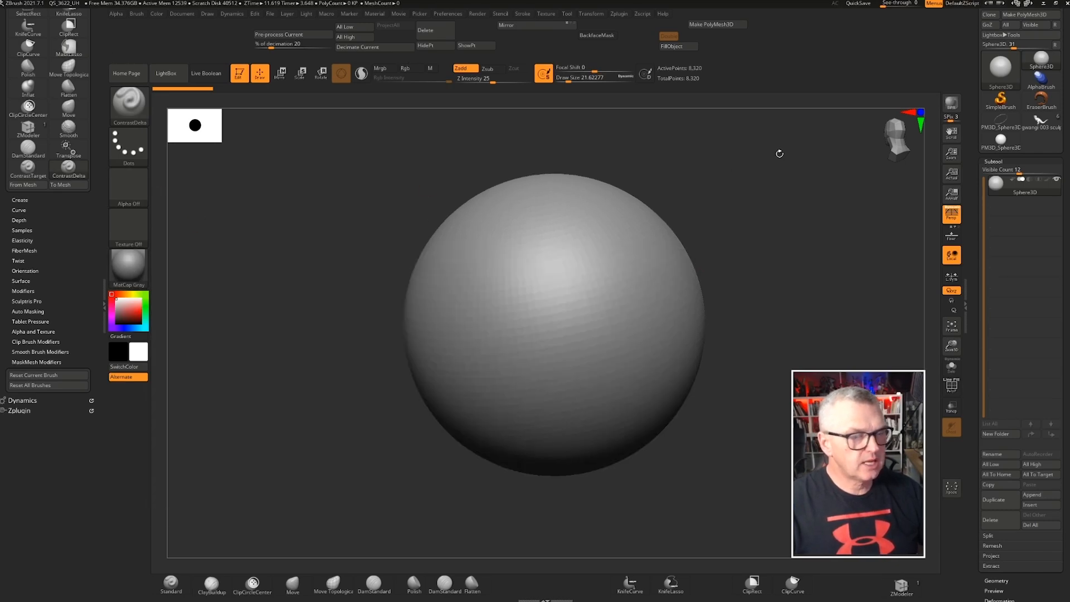
# Apply the PolySkin material to the sphere
pyautogui.click(127, 273)
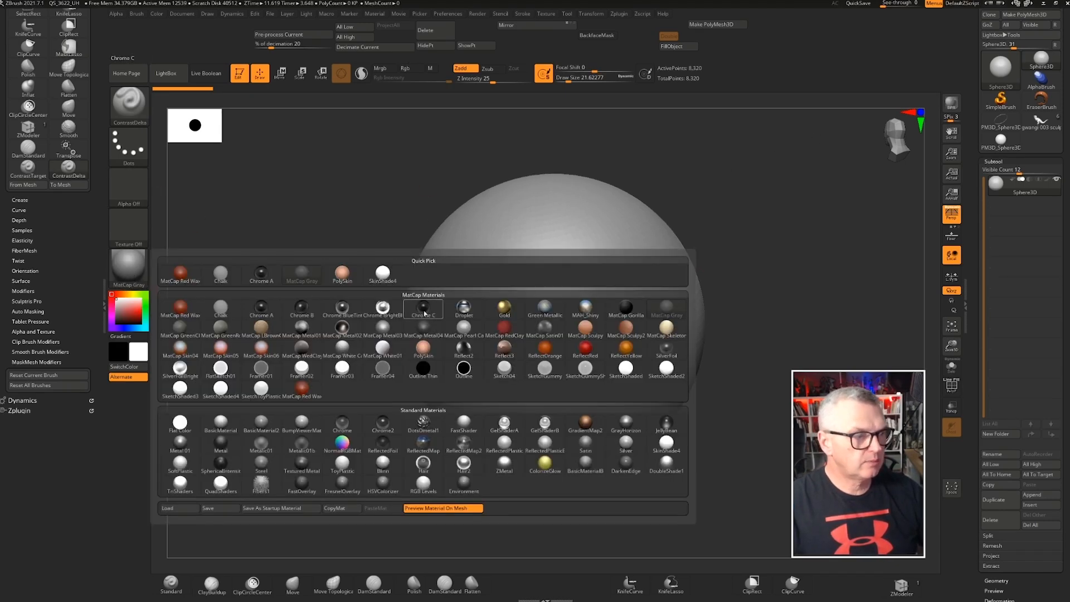
pyautogui.click(424, 349)
pyautogui.moveTo(432, 287)
pyautogui.keyDown('ctrl'); pyautogui.mouseDown(button='right')
pyautogui.moveTo(436, 321)
pyautogui.moveTo(404, 262)
pyautogui.mouseUp(button='right'); pyautogui.keyUp('ctrl')
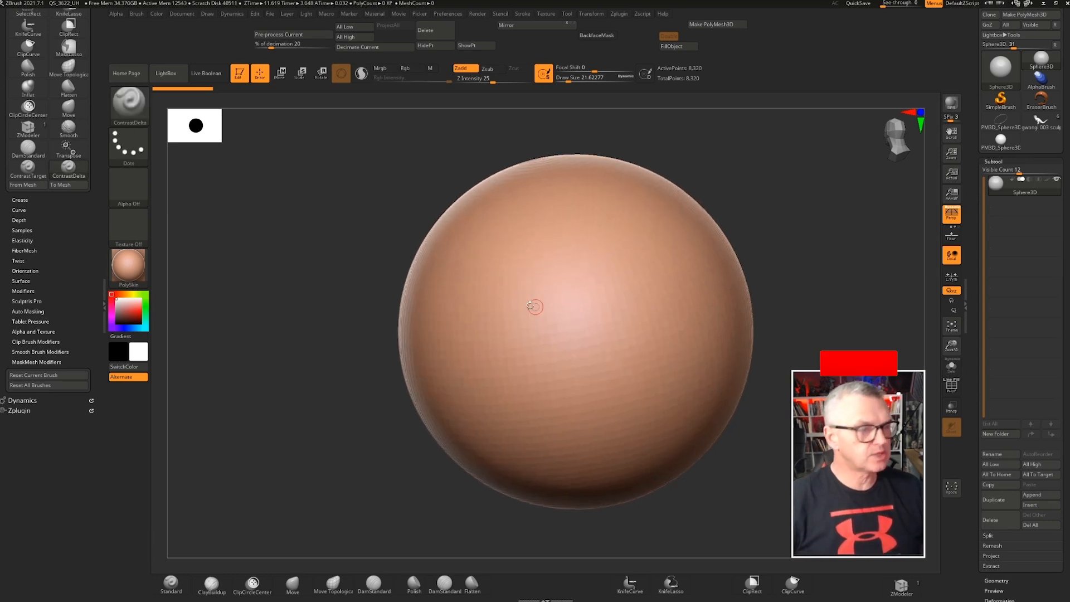
# Show the polyframe, convert the sphere to a PolyMesh3D and enable DynaMesh at resolution 128
pyautogui.hotkey('shift', 'f')
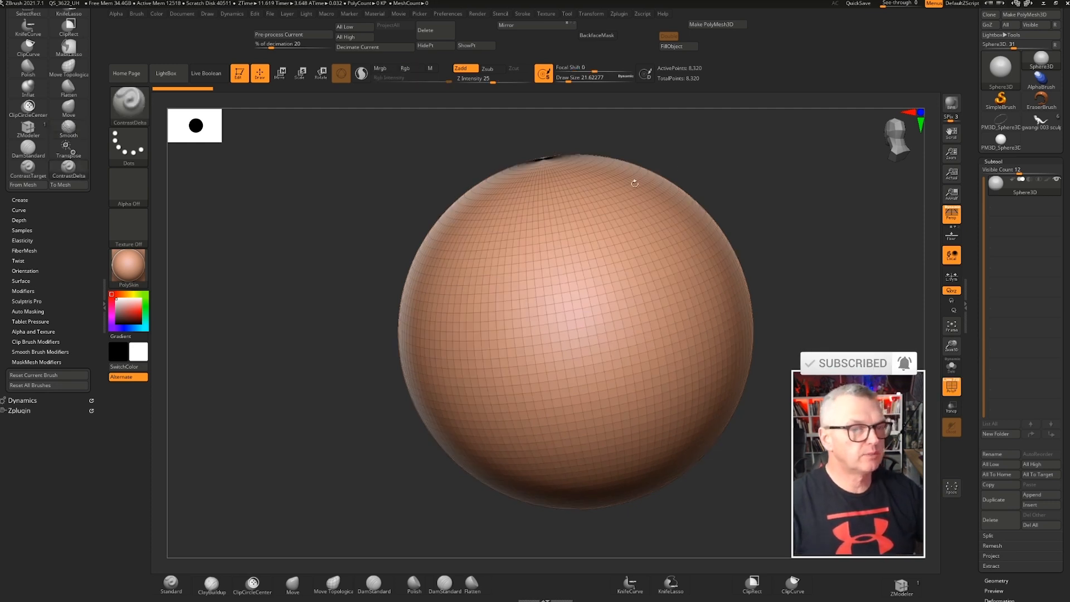
pyautogui.moveTo(969, 58); pyautogui.dragTo(969, 111)
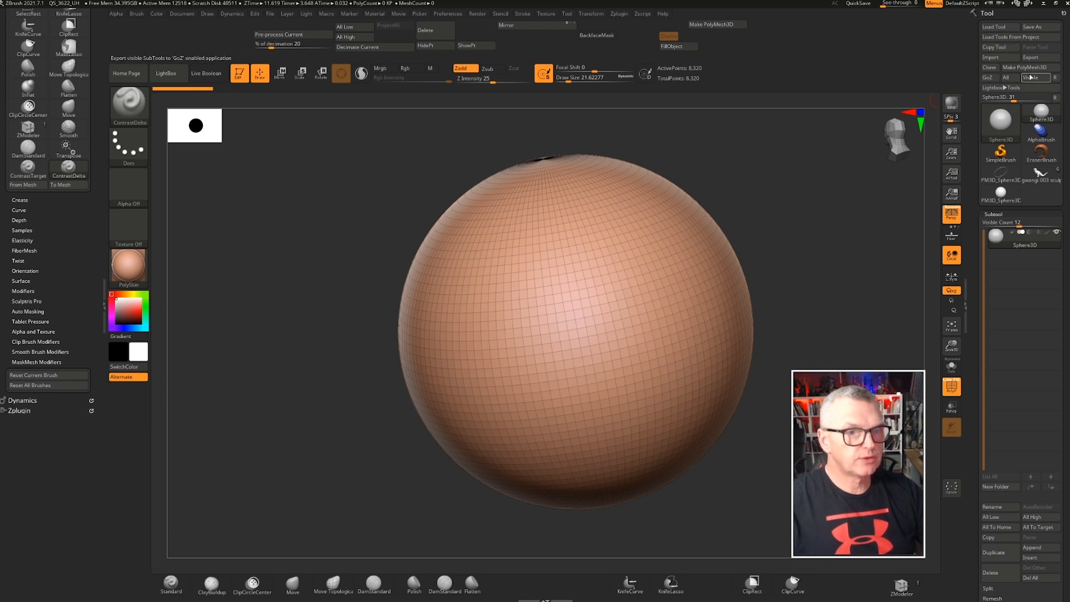
pyautogui.click(1018, 68)
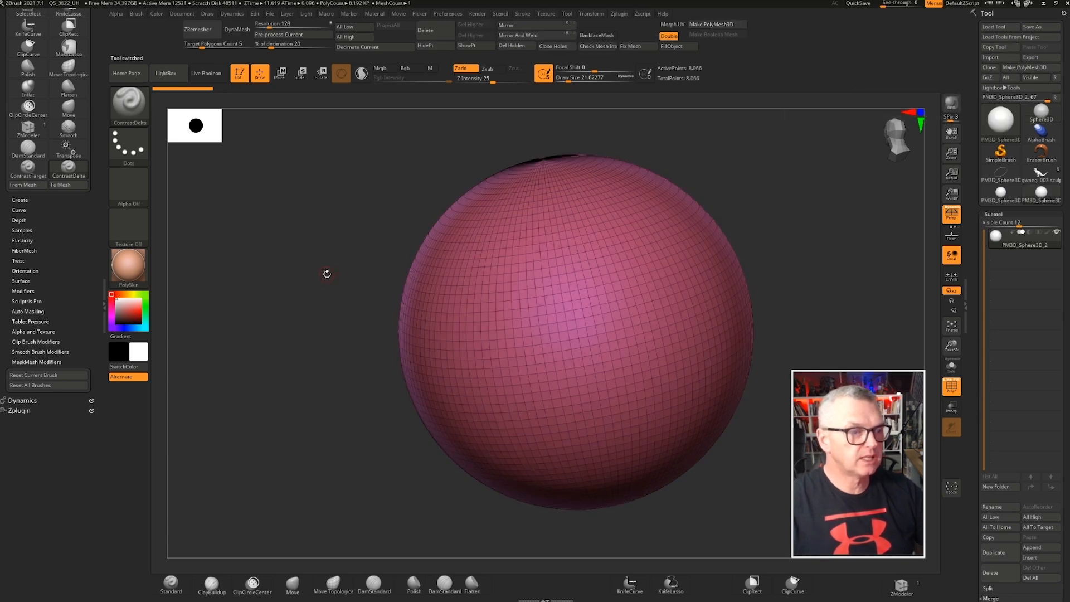
pyautogui.moveTo(349, 273)
pyautogui.mouseDown()
pyautogui.moveTo(367, 284)
pyautogui.moveTo(351, 314)
pyautogui.moveTo(383, 261)
pyautogui.moveTo(359, 270)
pyautogui.mouseUp()
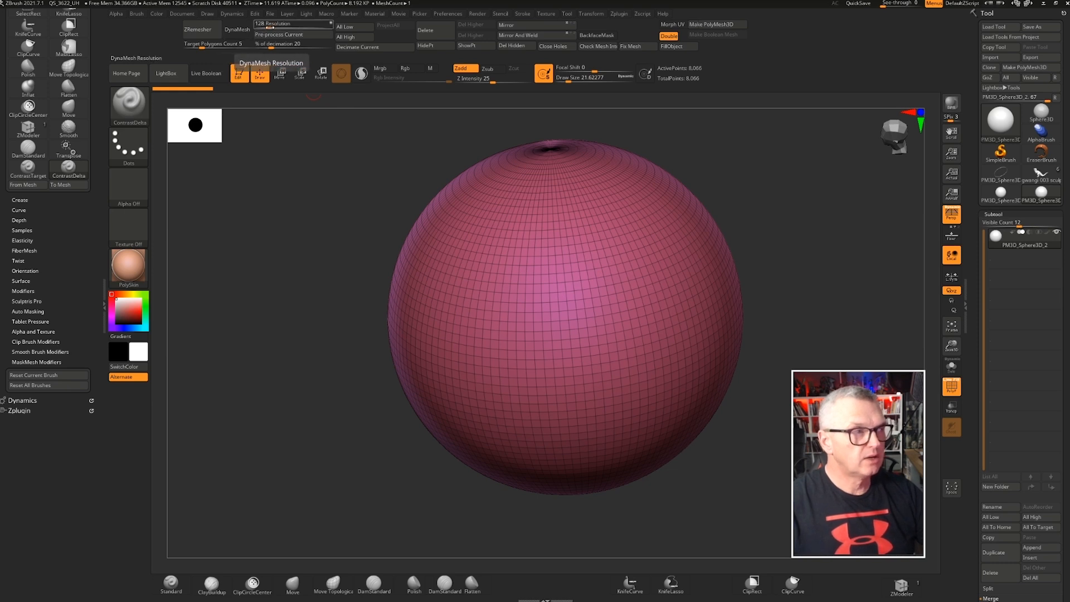
pyautogui.click(238, 32)
pyautogui.keyDown('ctrl'); pyautogui.moveTo(566, 263); pyautogui.dragTo(555, 115, button='right'); pyautogui.keyUp('ctrl')
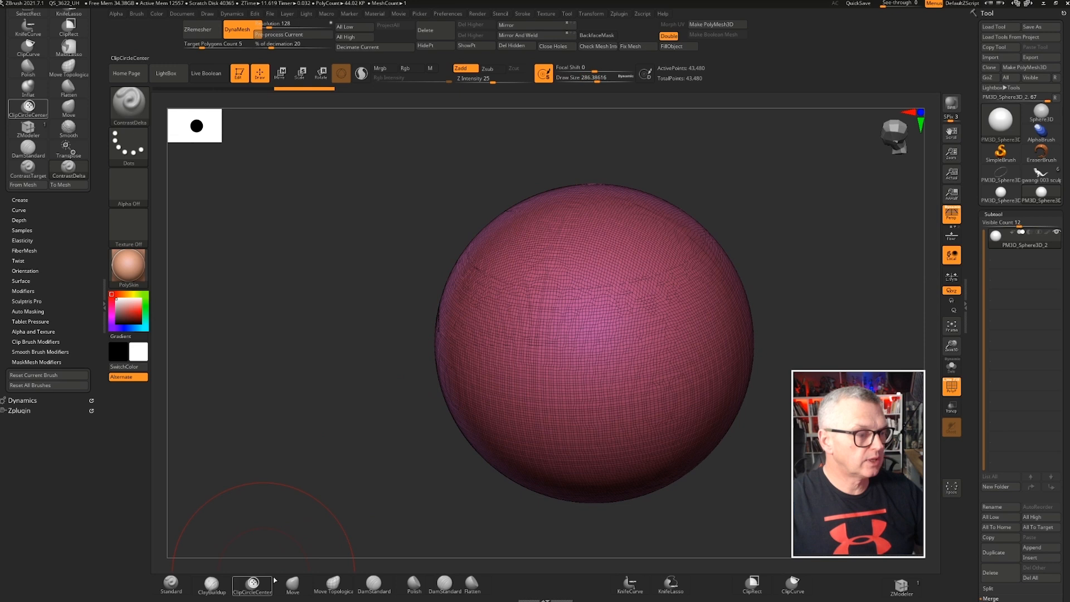
# Try to pull out the side of the sphere with the Move brush, then undo the strokes
pyautogui.click(292, 582)
pyautogui.moveTo(417, 279)
pyautogui.mouseDown()
pyautogui.moveTo(369, 254)
pyautogui.moveTo(313, 248)
pyautogui.mouseUp()
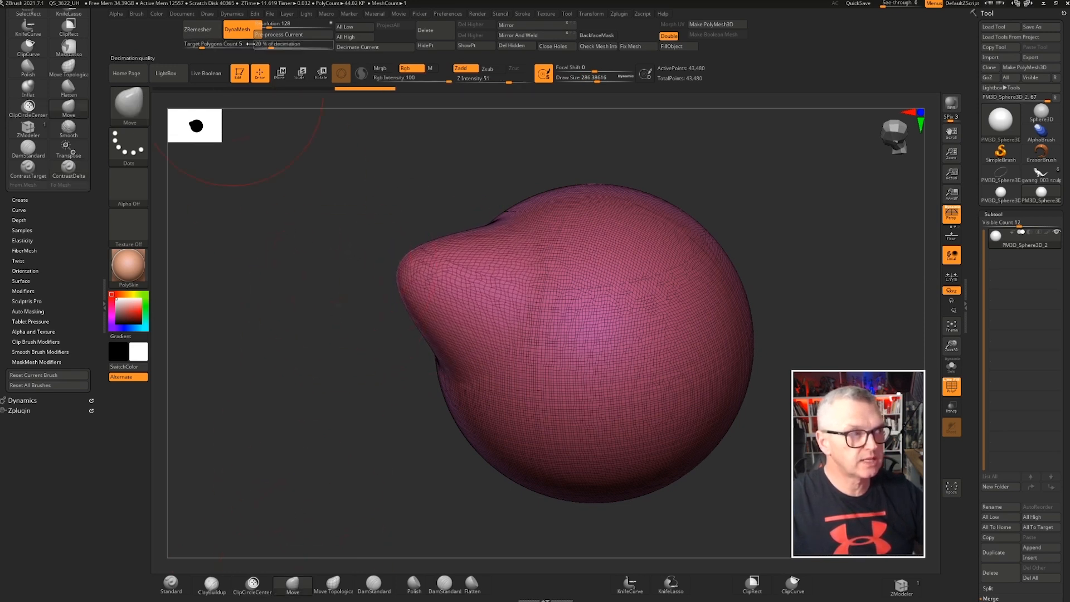
pyautogui.keyDown('ctrl'); pyautogui.moveTo(337, 361); pyautogui.dragTo(319, 364); pyautogui.keyUp('ctrl')
pyautogui.hotkey('ctrl', 'z')
pyautogui.hotkey('ctrl', 'z')
pyautogui.hotkey('ctrl', 'z')
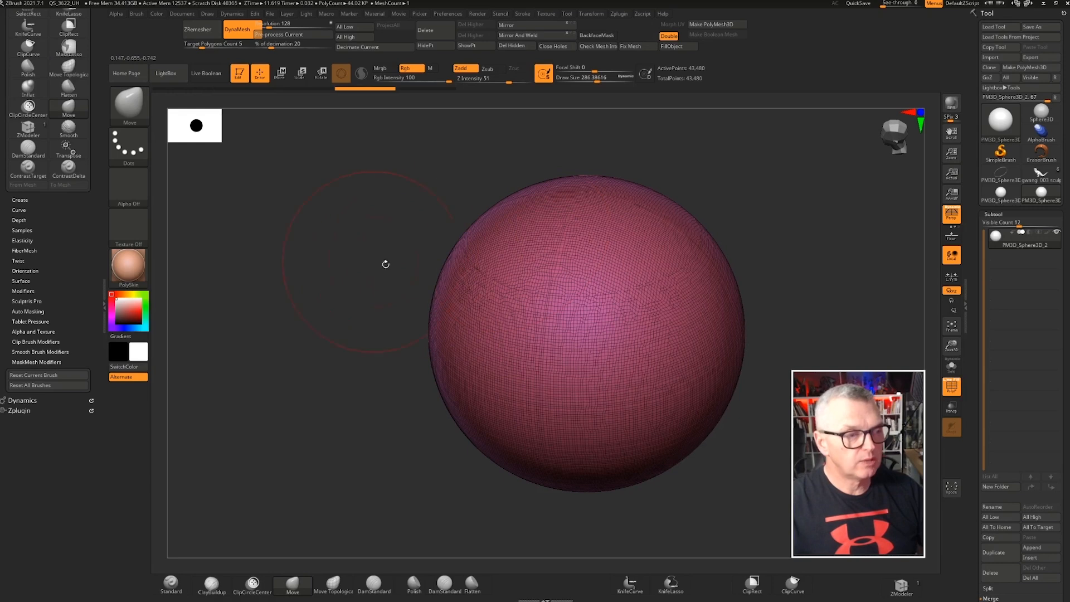
# Hide the polyframe and subdivide the sphere mesh twice
pyautogui.moveTo(385, 262); pyautogui.dragTo(477, 246)
pyautogui.hotkey('shift', 'f')
pyautogui.moveTo(613, 306)
pyautogui.keyDown('ctrl'); pyautogui.mouseDown(button='right')
pyautogui.moveTo(508, 291)
pyautogui.moveTo(544, 296)
pyautogui.moveTo(531, 273)
pyautogui.moveTo(576, 271)
pyautogui.moveTo(538, 273)
pyautogui.moveTo(527, 259)
pyautogui.mouseUp(button='right'); pyautogui.keyUp('ctrl')
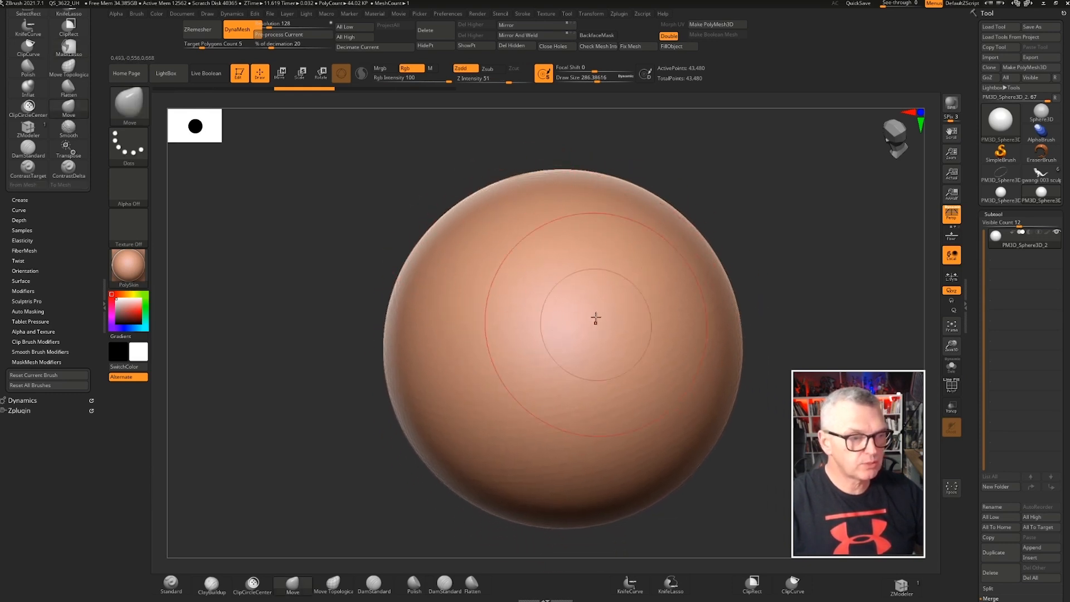
pyautogui.press('ctrl')
pyautogui.hotkey('ctrl', 'd')
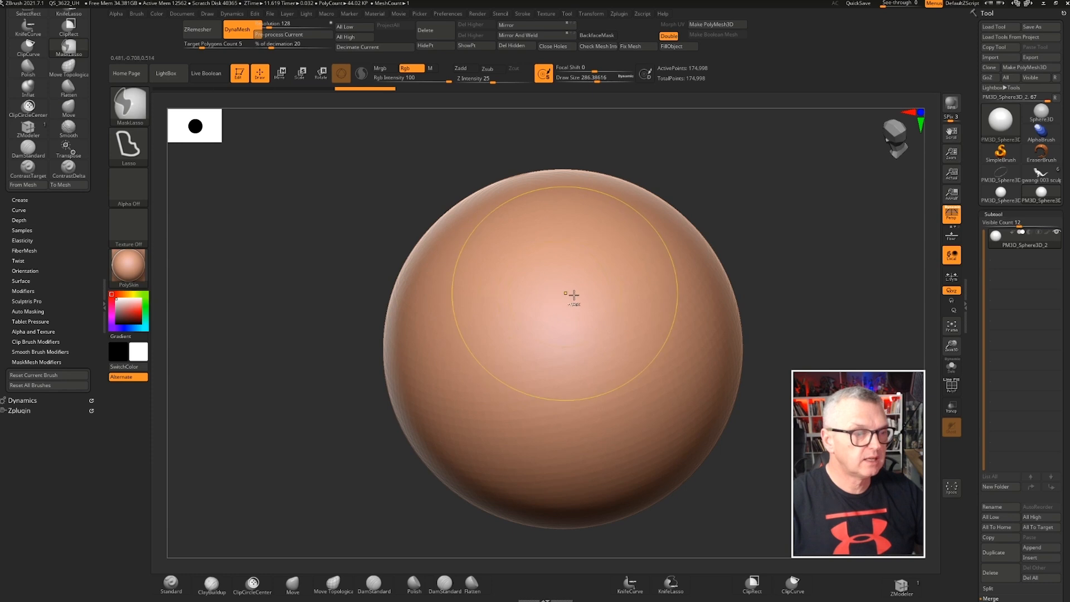
pyautogui.hotkey('ctrl', 'd')
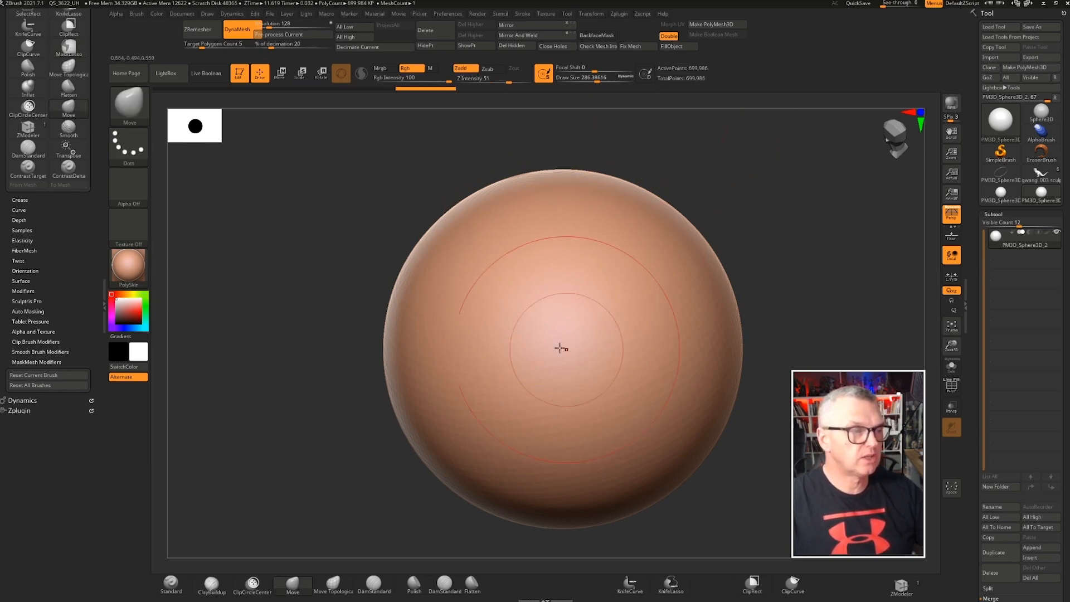
# Set up the Standard brush with a skin-texture image alpha and the DragRect stroke
pyautogui.press('shift')
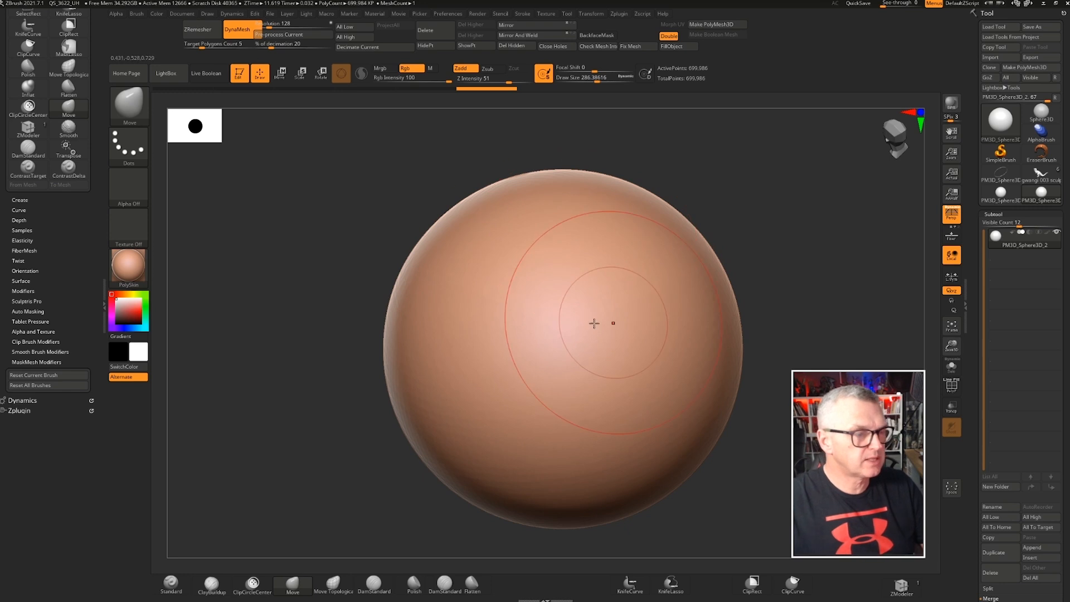
pyautogui.moveTo(619, 323)
pyautogui.keyDown('ctrl'); pyautogui.mouseDown(button='right')
pyautogui.moveTo(544, 318)
pyautogui.moveTo(575, 323)
pyautogui.moveTo(566, 310)
pyautogui.mouseUp(button='right'); pyautogui.keyUp('ctrl')
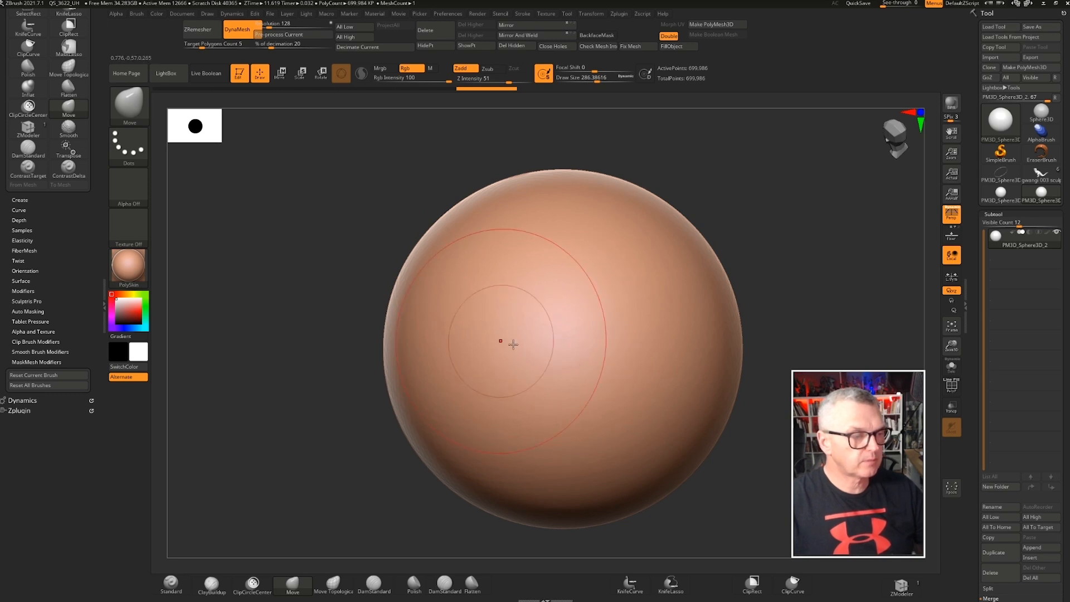
pyautogui.moveTo(484, 306)
pyautogui.keyDown('alt'); pyautogui.mouseDown(button='right')
pyautogui.moveTo(467, 305)
pyautogui.moveTo(514, 292)
pyautogui.mouseUp(button='right'); pyautogui.keyUp('alt')
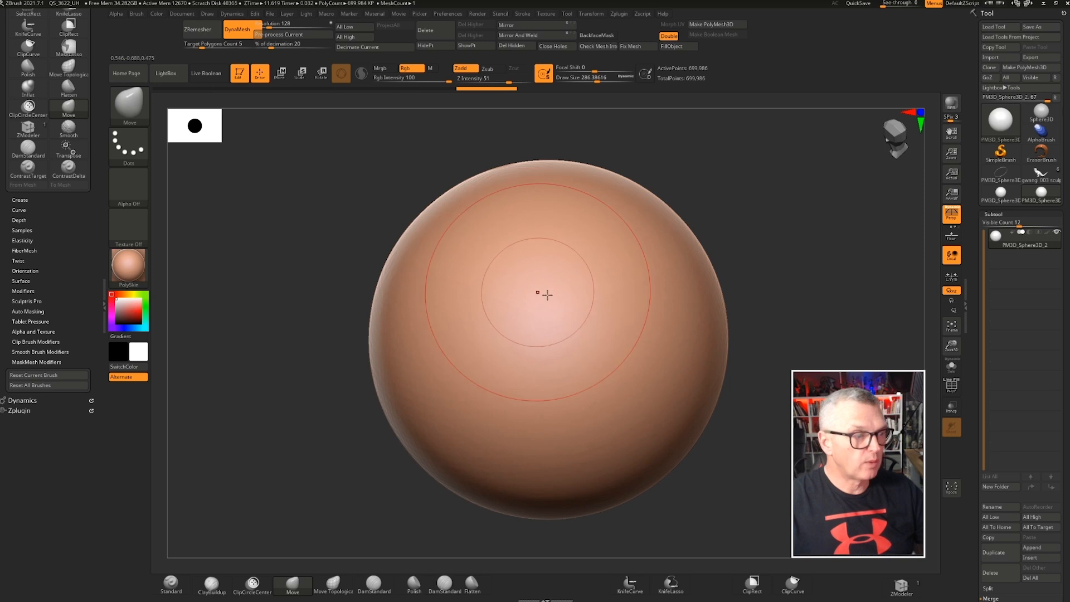
pyautogui.click(163, 592)
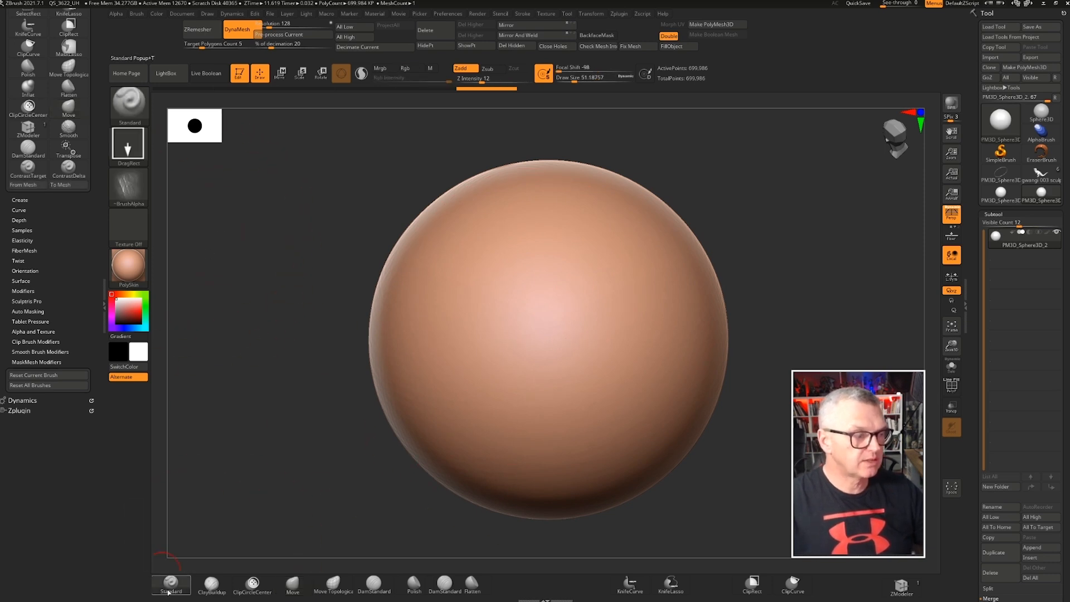
pyautogui.click(134, 192)
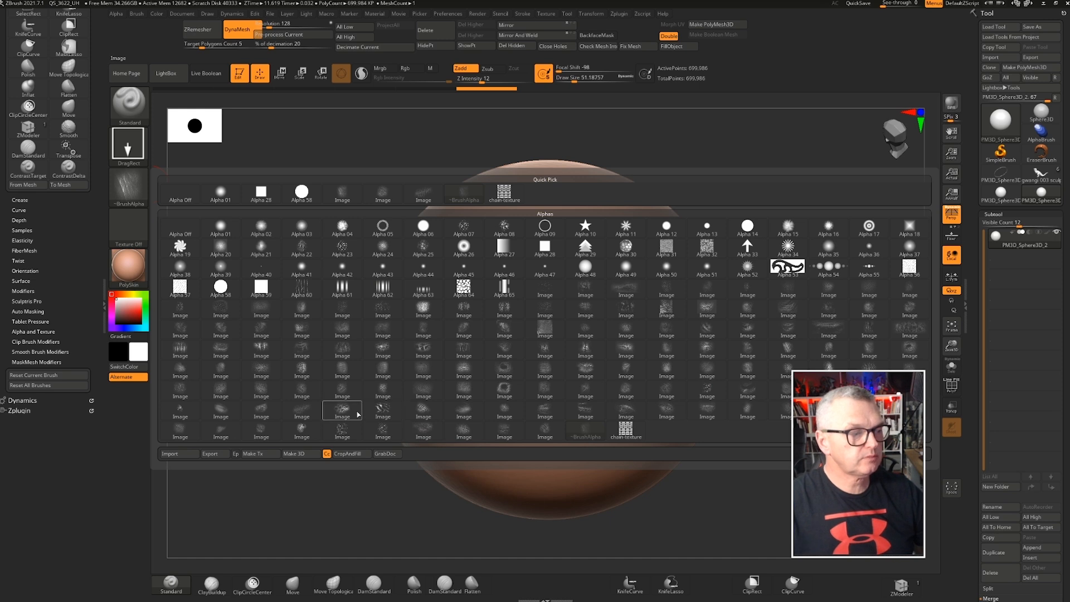
pyautogui.moveTo(787, 375)
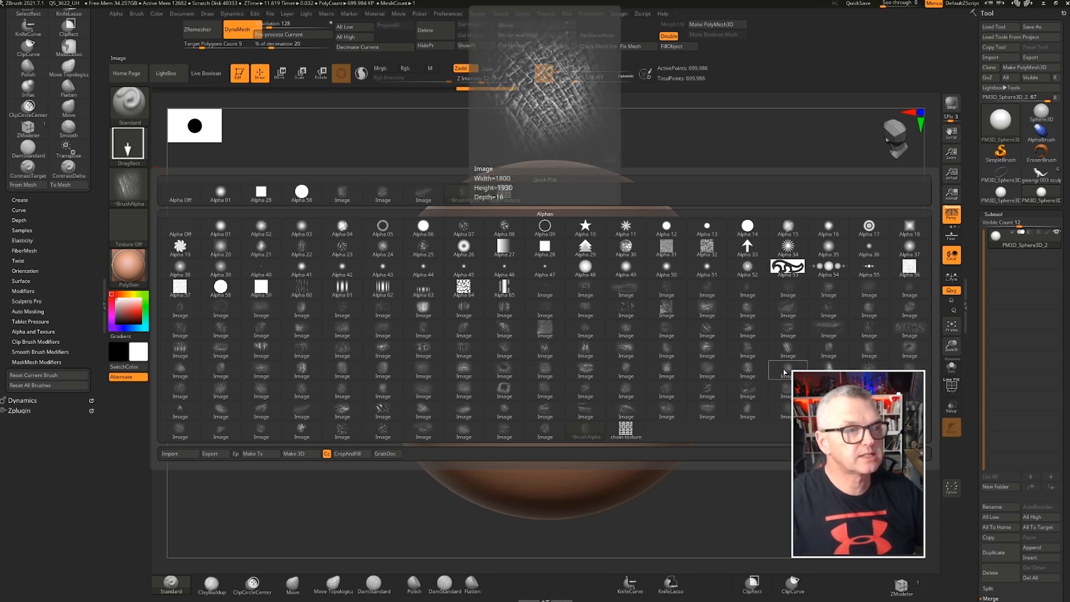
pyautogui.click(787, 372)
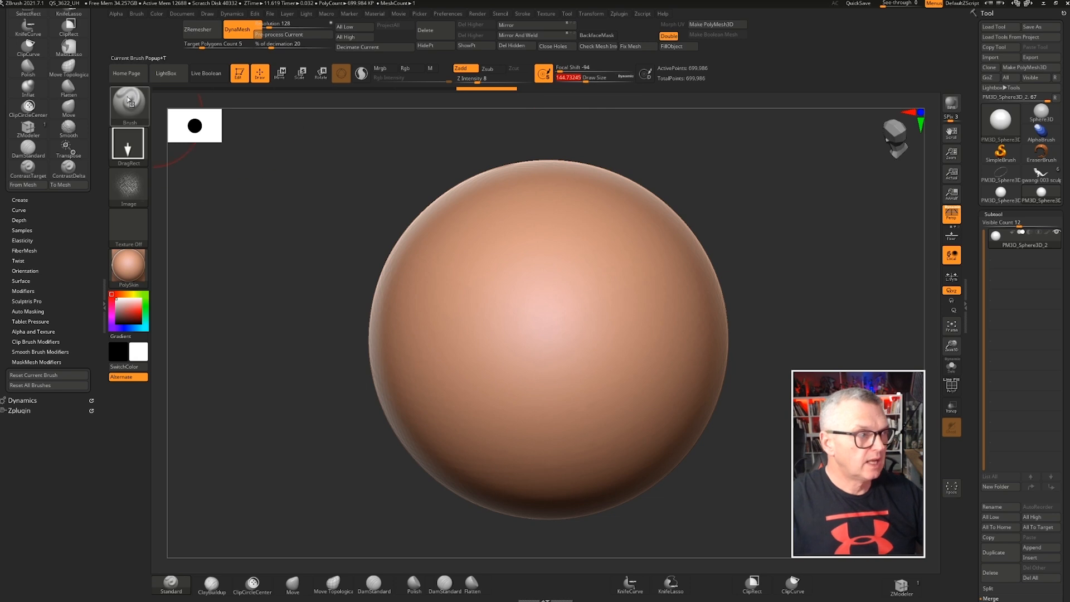
pyautogui.click(132, 145)
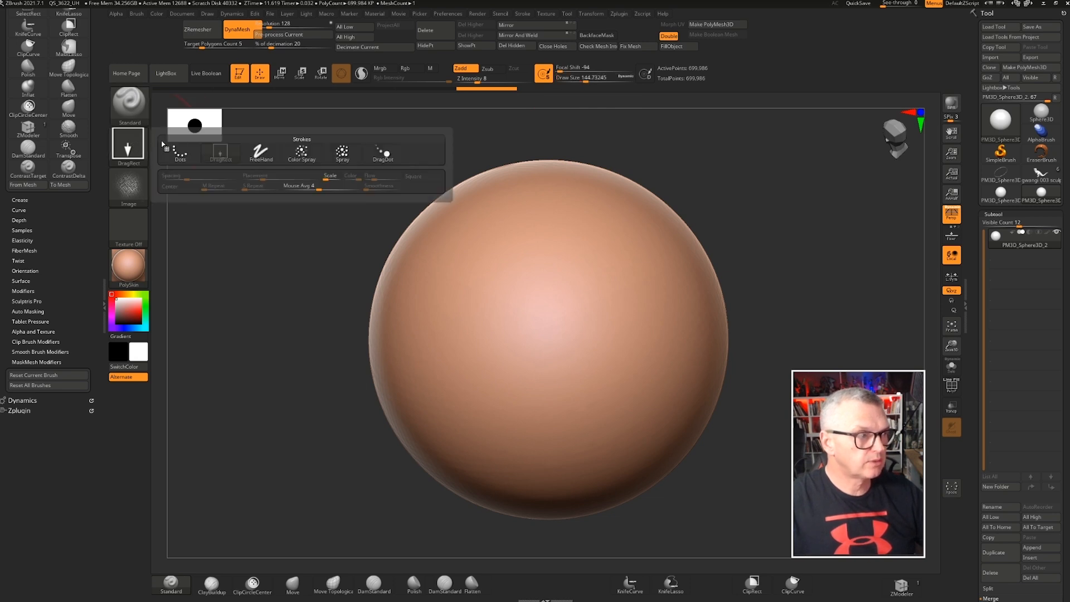
pyautogui.click(130, 140)
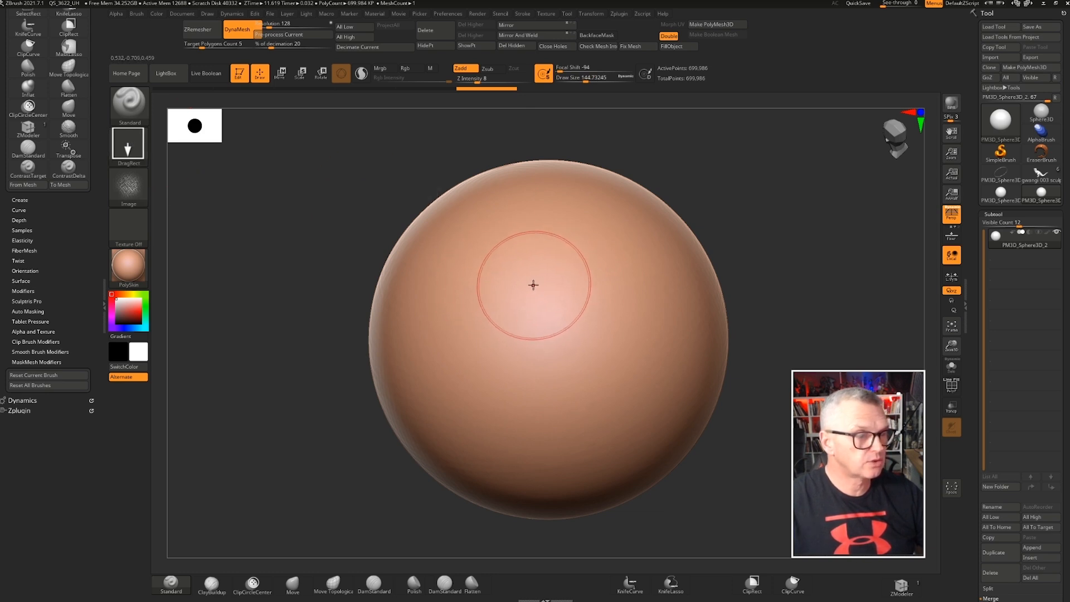
# Stamp the skin texture across several areas of the sphere with drag-rectangle strokes
pyautogui.moveTo(567, 312); pyautogui.dragTo(711, 460)
pyautogui.moveTo(847, 462); pyautogui.dragTo(788, 390)
pyautogui.moveTo(662, 177); pyautogui.dragTo(719, 252)
pyautogui.moveTo(539, 297); pyautogui.dragTo(682, 485)
pyautogui.moveTo(755, 430); pyautogui.dragTo(625, 334)
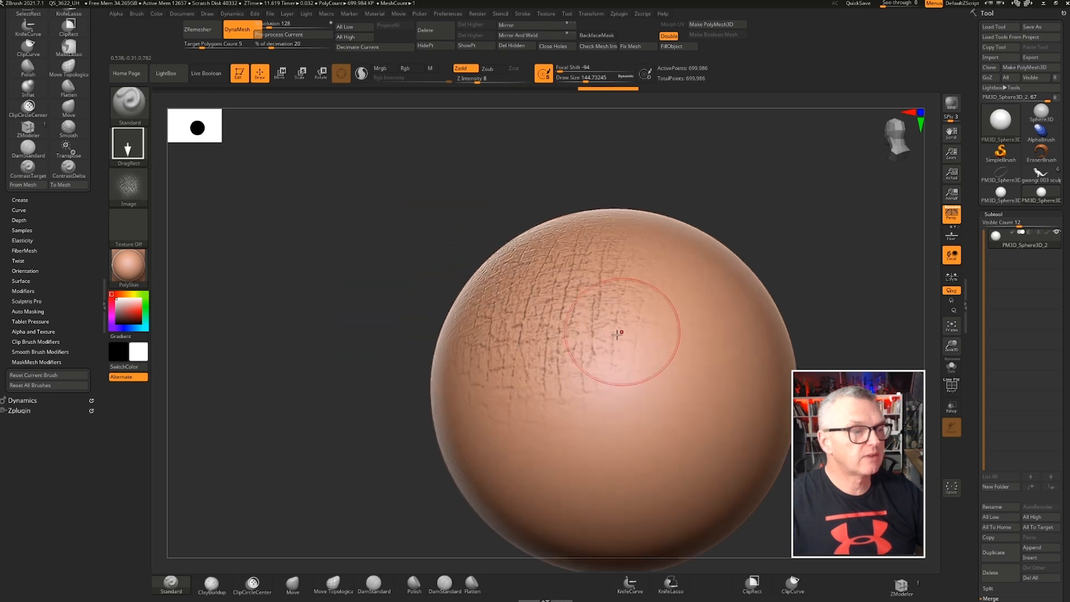
pyautogui.press('shift')
pyautogui.keyDown('shift'); pyautogui.moveTo(539, 295); pyautogui.dragTo(618, 352); pyautogui.keyUp('shift')
pyautogui.moveTo(234, 245)
pyautogui.mouseDown(button='right')
pyautogui.moveTo(425, 270)
pyautogui.moveTo(478, 198)
pyautogui.mouseUp(button='right')
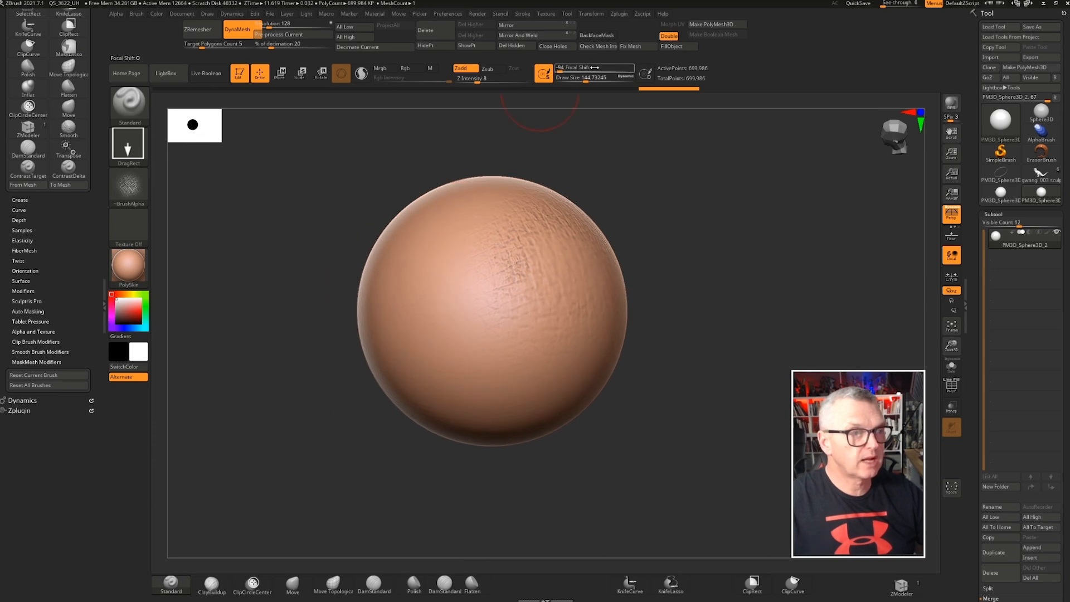
# Set Focal Shift to -99 and Z Intensity to 5, then stamp more texture on the sphere
pyautogui.click(561, 72)
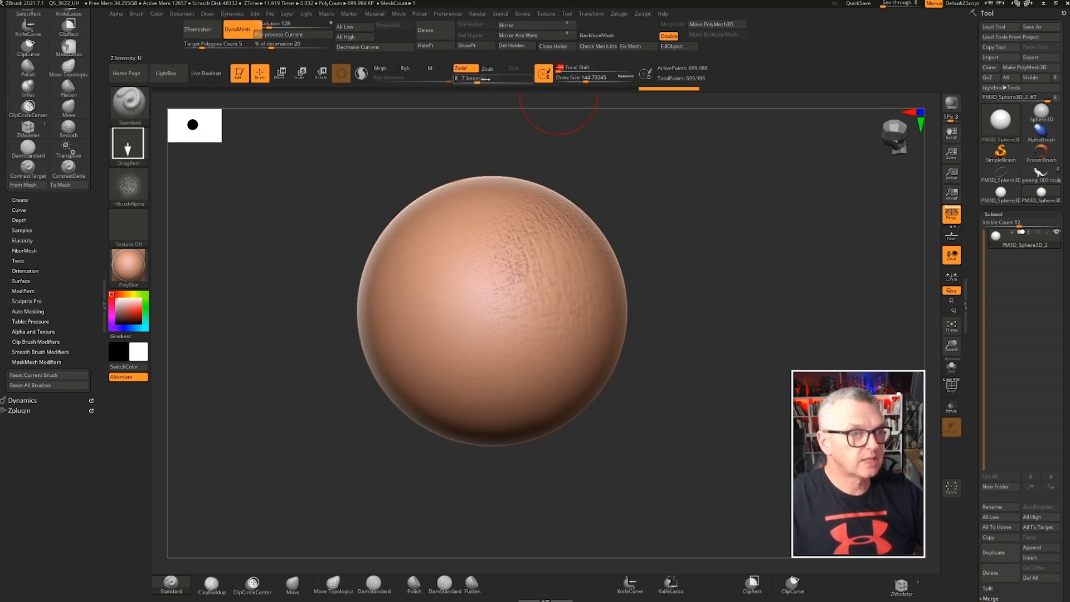
pyautogui.moveTo(592, 80); pyautogui.dragTo(594, 81)
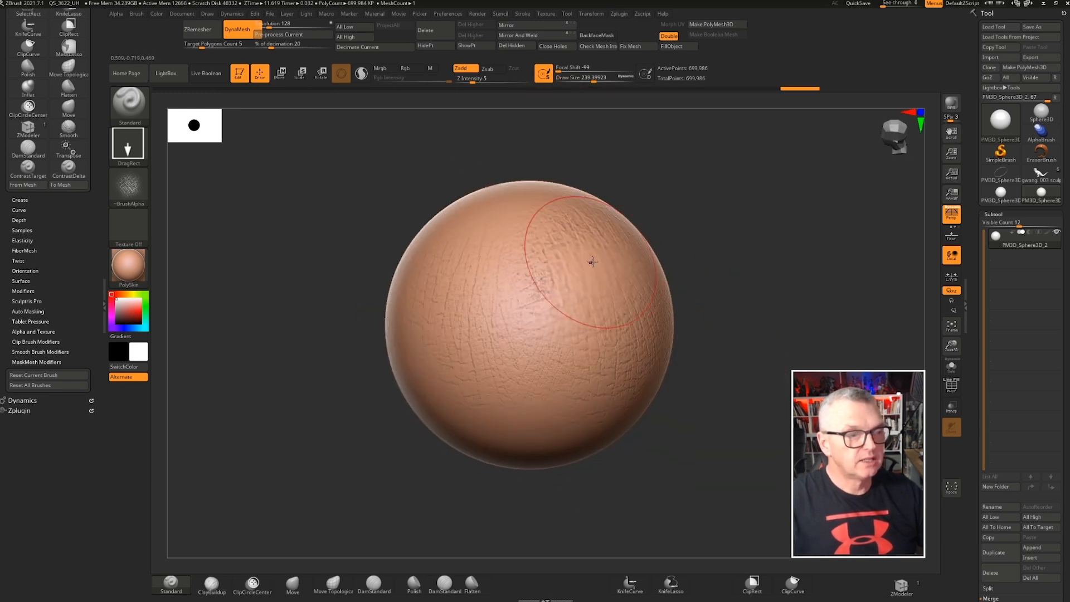
pyautogui.moveTo(508, 252)
pyautogui.mouseDown()
pyautogui.moveTo(557, 290)
pyautogui.moveTo(521, 327)
pyautogui.mouseUp()
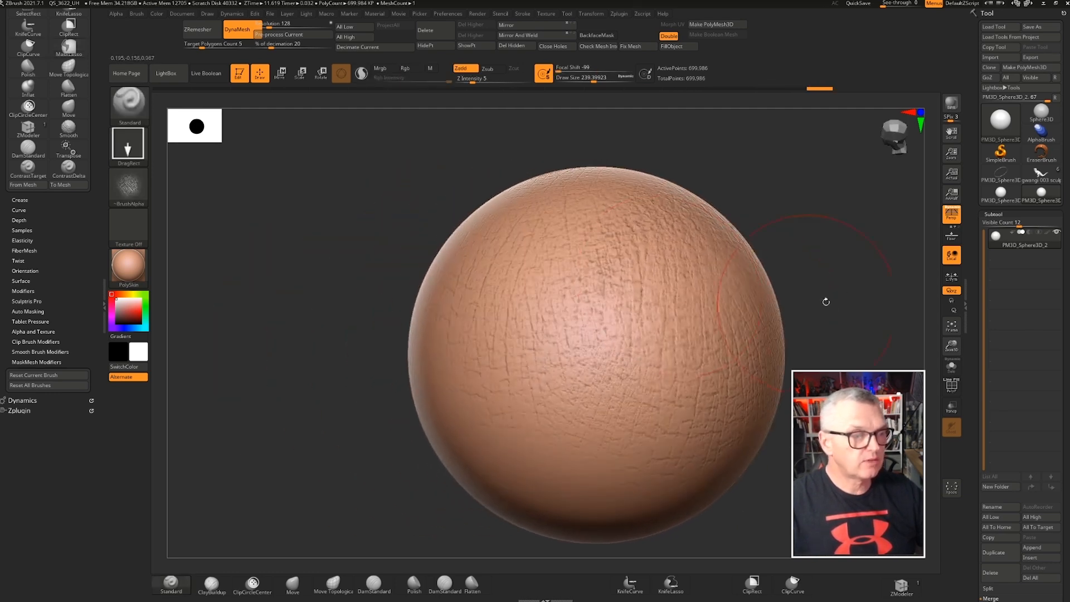
pyautogui.moveTo(826, 301); pyautogui.dragTo(797, 275, button='right')
pyautogui.moveTo(633, 304)
pyautogui.keyDown('ctrl'); pyautogui.mouseDown(button='right')
pyautogui.moveTo(626, 263)
pyautogui.moveTo(574, 259)
pyautogui.mouseUp(button='right'); pyautogui.keyUp('ctrl')
pyautogui.moveTo(360, 212); pyautogui.dragTo(368, 223)
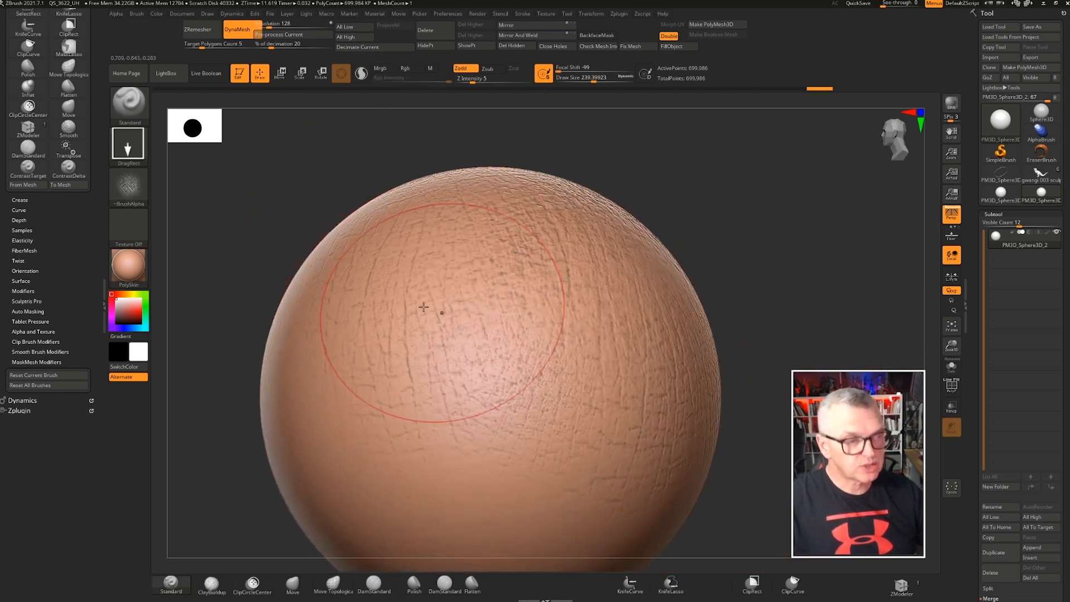
# Choose a different skin image alpha, set Z Intensity to 16 and stamp it on the sphere
pyautogui.click(128, 185)
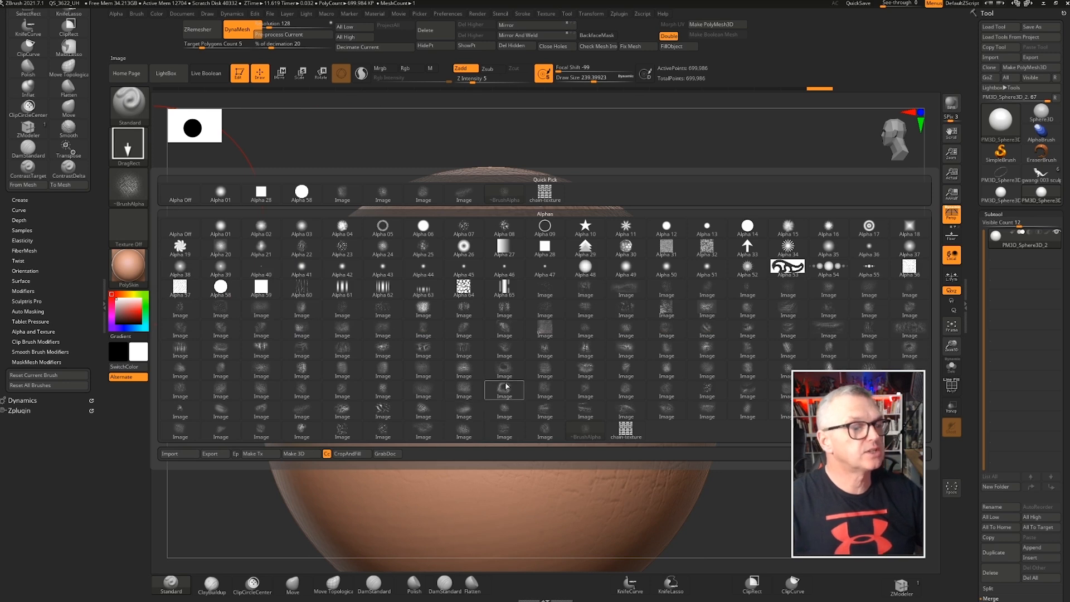
pyautogui.click(706, 350)
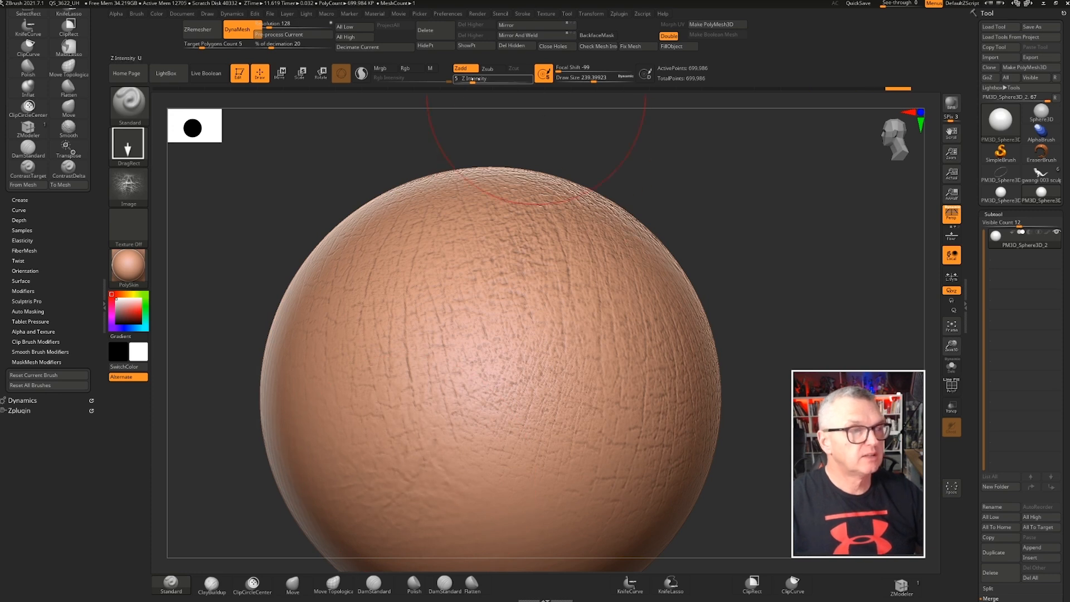
pyautogui.moveTo(485, 83); pyautogui.dragTo(485, 84)
pyautogui.keyDown('ctrl'); pyautogui.moveTo(537, 379); pyautogui.dragTo(487, 210, button='right'); pyautogui.keyUp('ctrl')
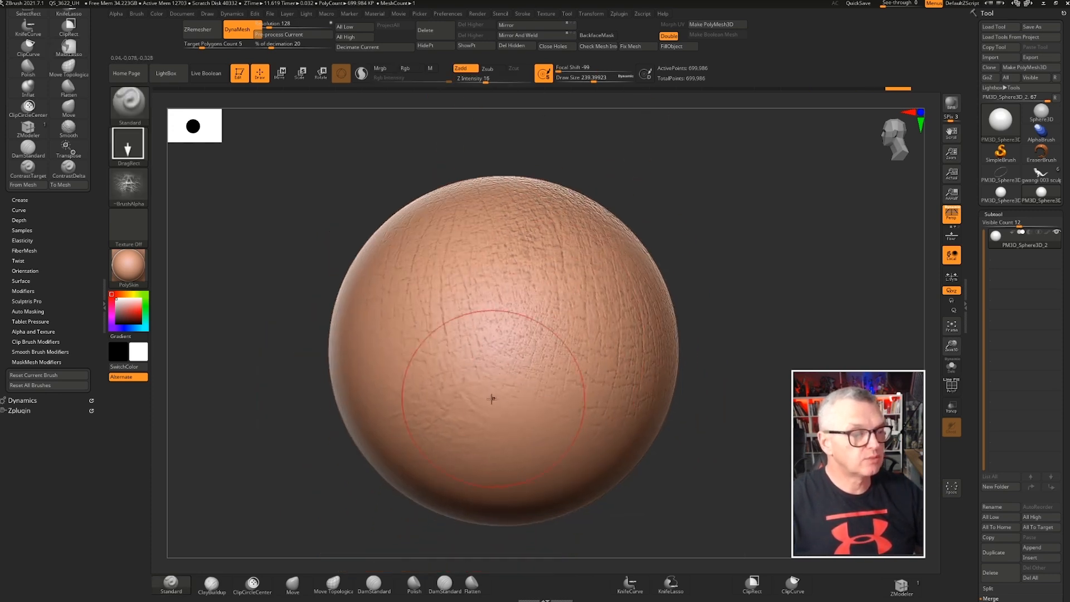
# Stamp the new alpha texture over further areas around the sphere
pyautogui.moveTo(284, 449); pyautogui.dragTo(300, 384)
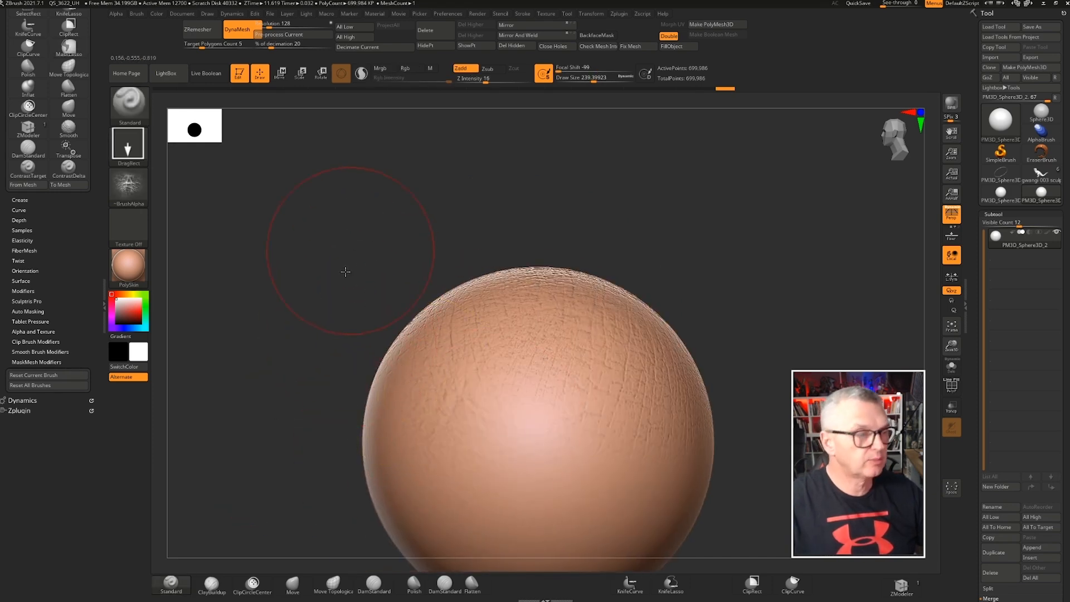
pyautogui.moveTo(346, 272); pyautogui.dragTo(447, 245)
pyautogui.keyDown('ctrl'); pyautogui.moveTo(447, 246); pyautogui.dragTo(520, 215, button='right'); pyautogui.keyUp('ctrl')
pyautogui.keyDown('alt'); pyautogui.moveTo(570, 265); pyautogui.dragTo(592, 346, button='right'); pyautogui.keyUp('alt')
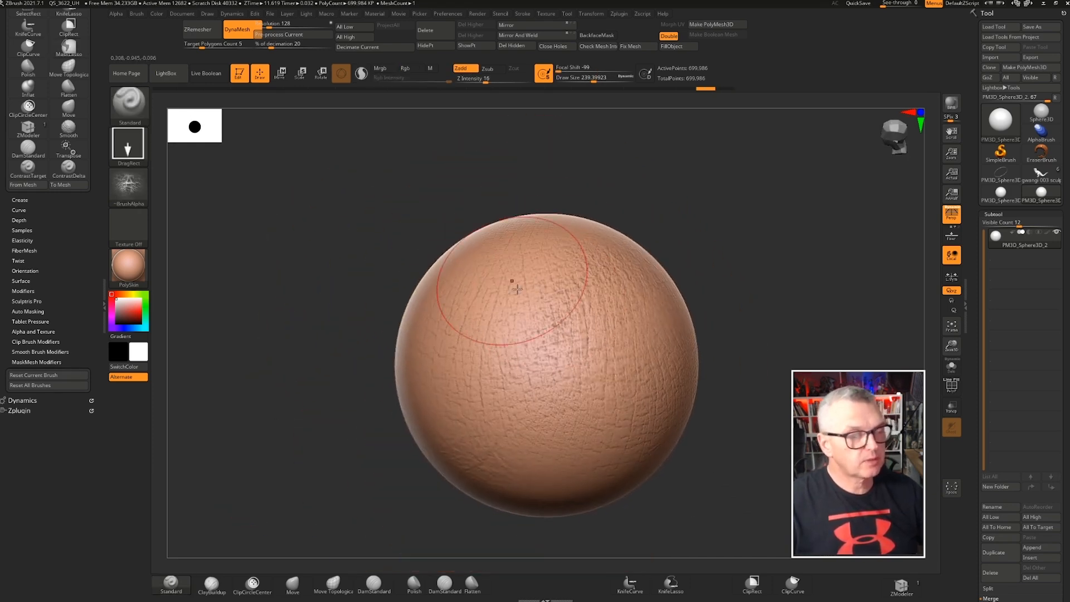
pyautogui.keyDown('ctrl'); pyautogui.moveTo(564, 300); pyautogui.dragTo(577, 325, button='right'); pyautogui.keyUp('ctrl')
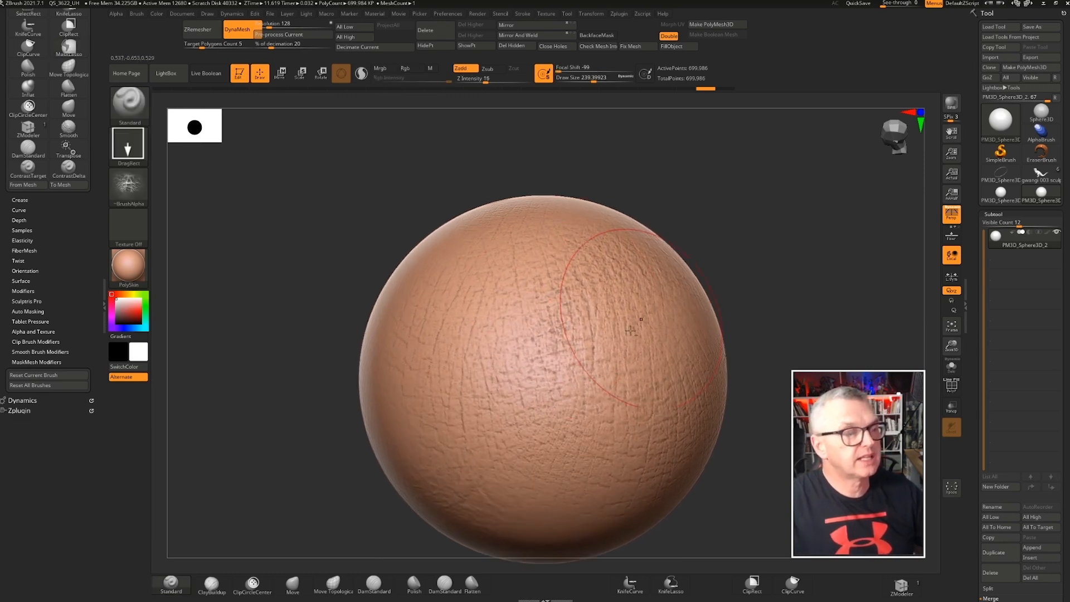
pyautogui.keyDown('alt'); pyautogui.moveTo(484, 306); pyautogui.dragTo(478, 274, button='right'); pyautogui.keyUp('alt')
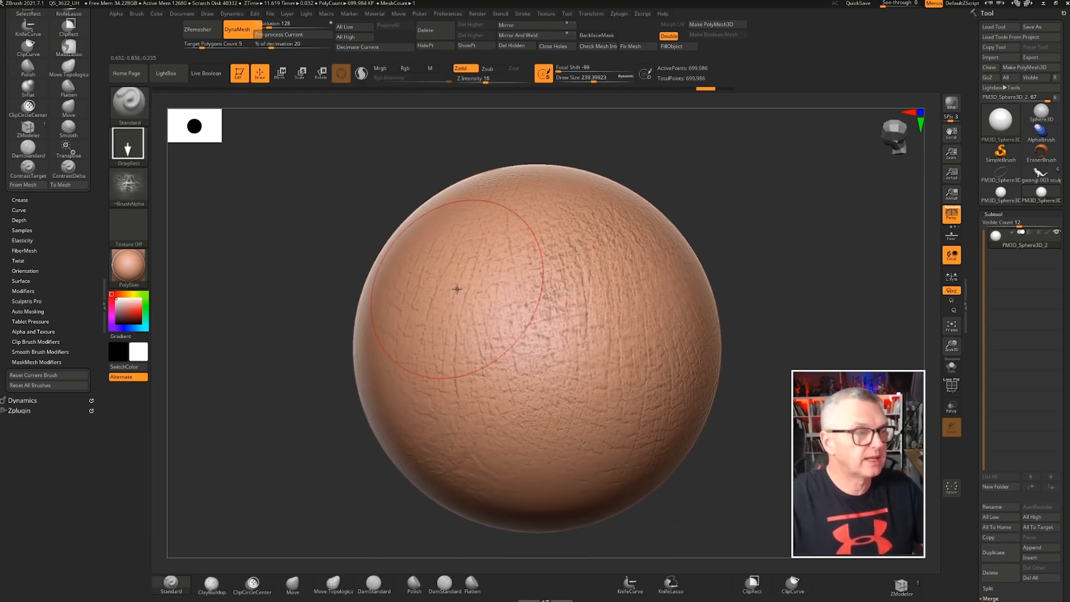
pyautogui.moveTo(305, 267)
pyautogui.mouseDown()
pyautogui.moveTo(318, 246)
pyautogui.moveTo(328, 268)
pyautogui.moveTo(353, 239)
pyautogui.moveTo(316, 217)
pyautogui.moveTo(346, 211)
pyautogui.moveTo(336, 204)
pyautogui.moveTo(351, 240)
pyautogui.moveTo(362, 240)
pyautogui.mouseUp()
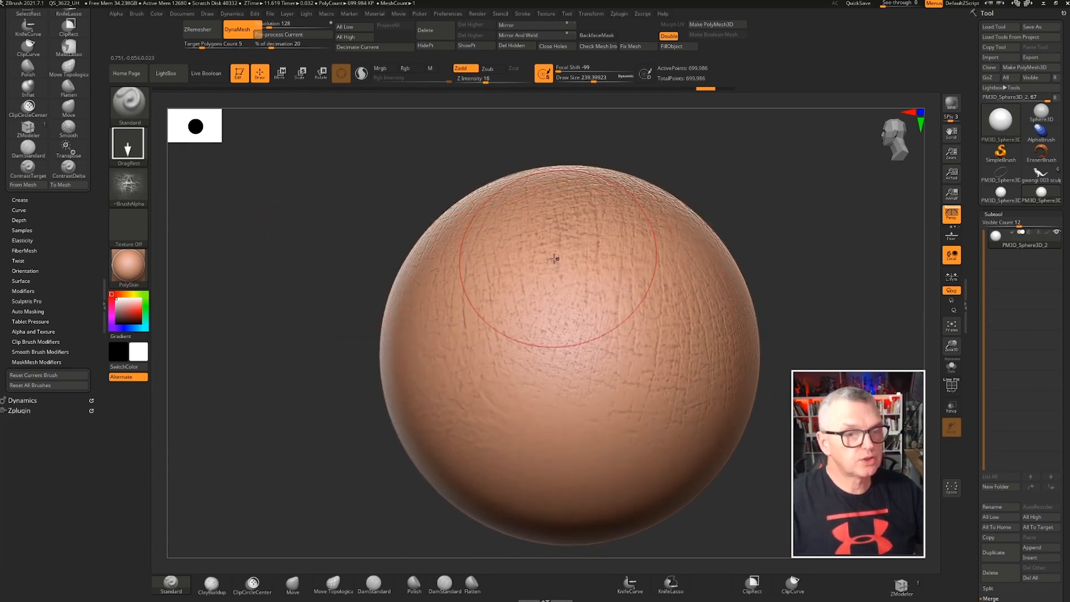
# Apply the Contrast deformation to the sphere three times to deepen the skin texture
pyautogui.click(995, 213)
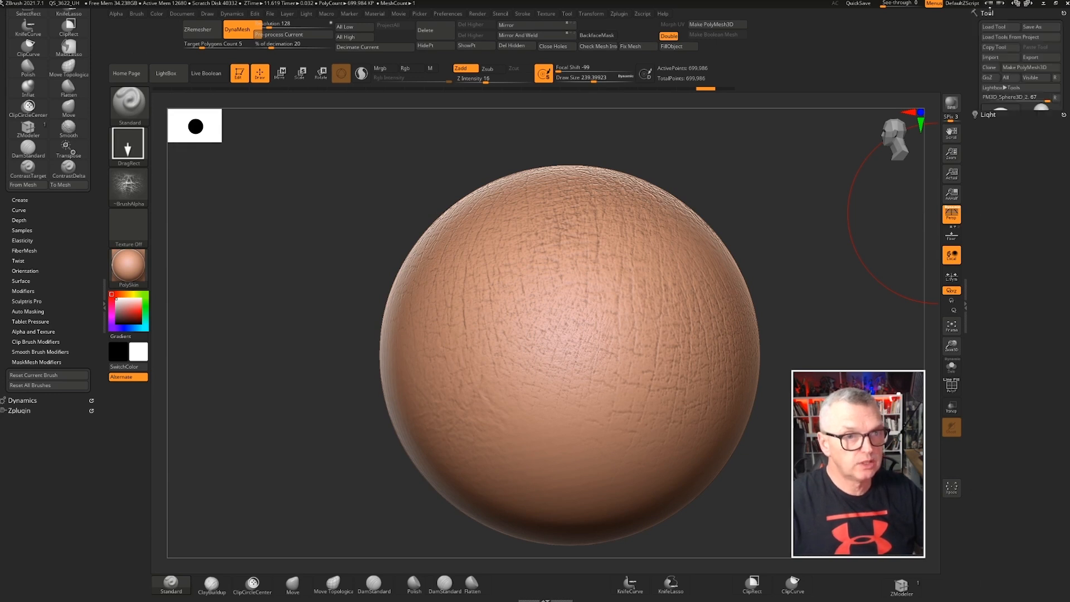
pyautogui.click(987, 315)
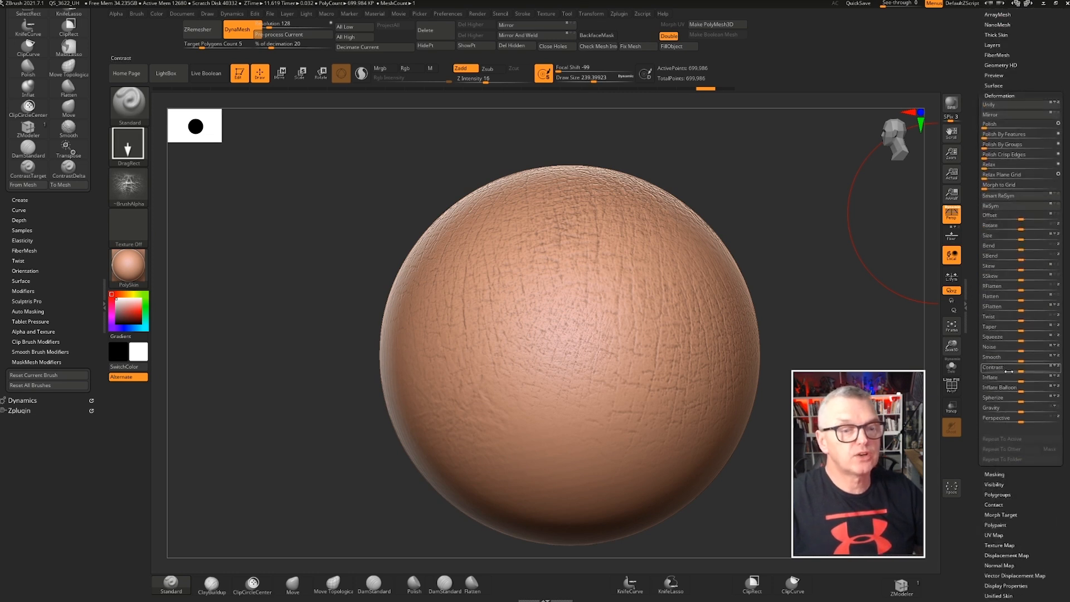
pyautogui.moveTo(1019, 370); pyautogui.dragTo(1040, 370)
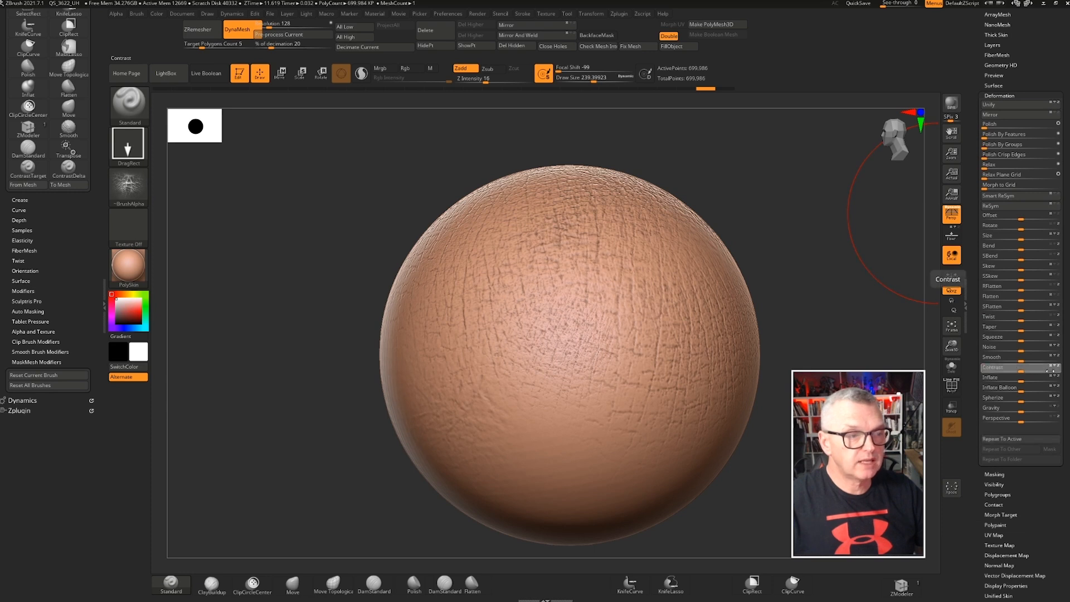
pyautogui.click(1049, 370)
pyautogui.click(1050, 371)
pyautogui.click(1049, 370)
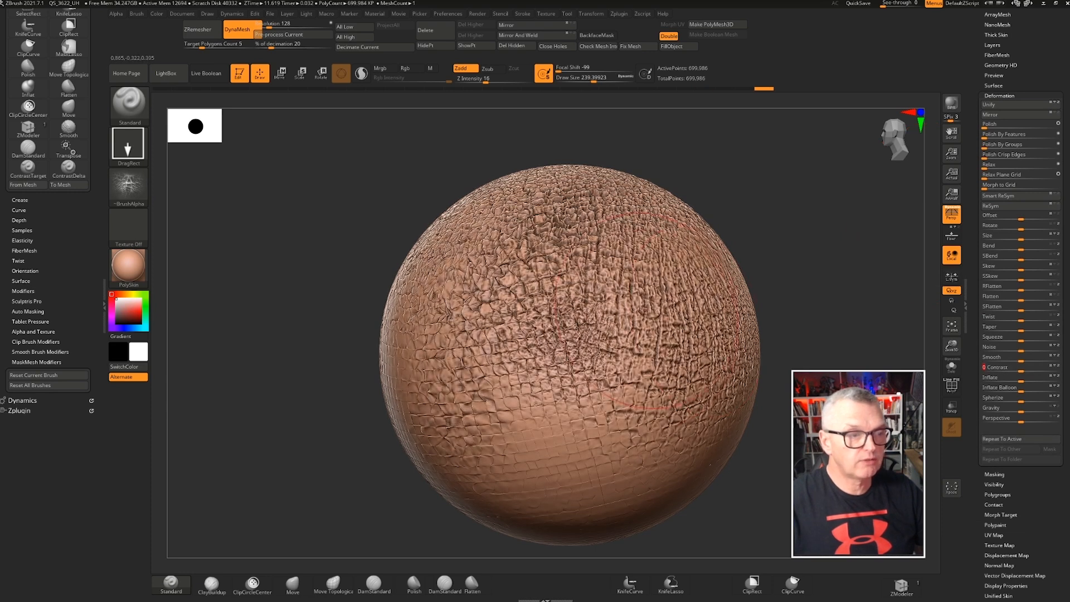
# Undo the last two Contrast applications on the sphere
pyautogui.moveTo(321, 368)
pyautogui.mouseDown(button='right')
pyautogui.moveTo(331, 333)
pyautogui.moveTo(373, 401)
pyautogui.moveTo(384, 340)
pyautogui.mouseUp(button='right')
pyautogui.keyDown('ctrl'); pyautogui.moveTo(538, 437); pyautogui.dragTo(515, 502, button='right'); pyautogui.keyUp('ctrl')
pyautogui.moveTo(232, 413); pyautogui.dragTo(318, 411, button='right')
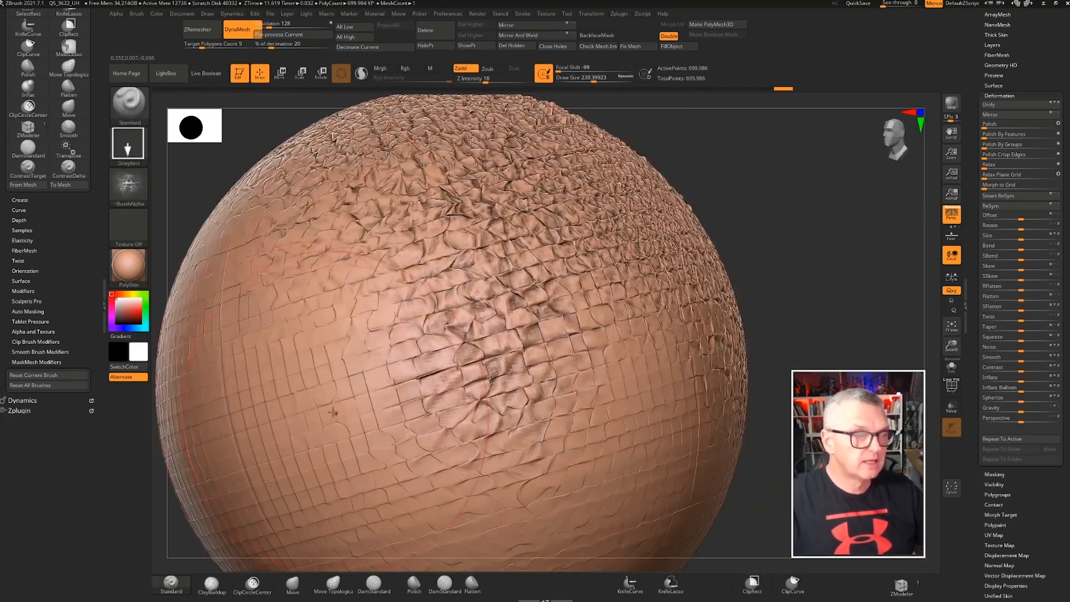
pyautogui.press('ctrl')
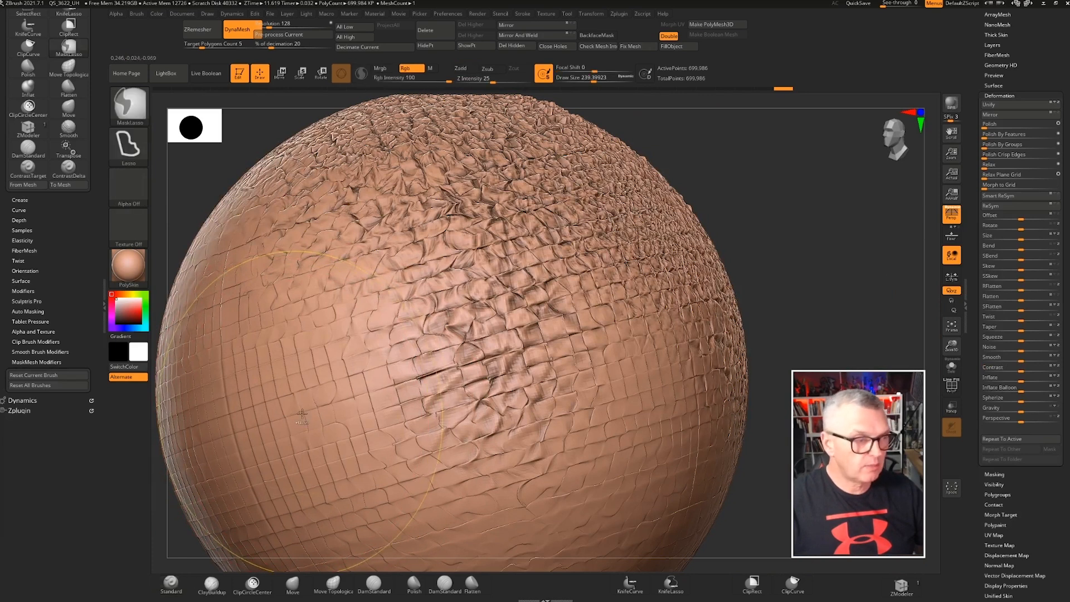
pyautogui.hotkey('ctrl', 'z')
pyautogui.hotkey('ctrl', 'z')
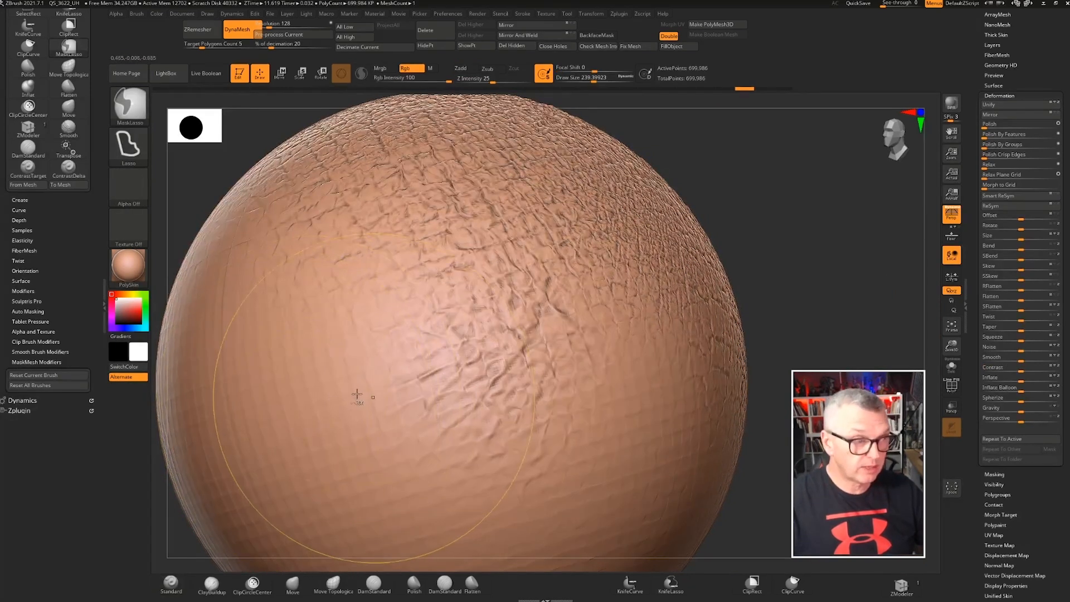
# Smooth the texture over the sphere's left side with several Smooth brush strokes
pyautogui.press('shift')
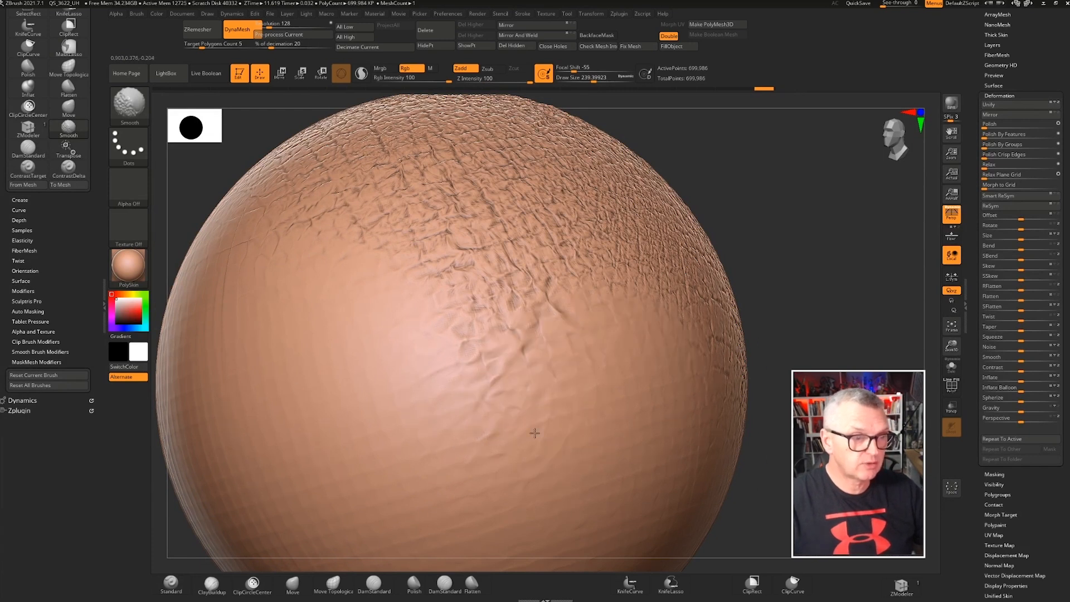
pyautogui.keyDown('shift'); pyautogui.moveTo(318, 400); pyautogui.dragTo(328, 371); pyautogui.keyUp('shift')
pyautogui.keyDown('alt'); pyautogui.moveTo(362, 365); pyautogui.dragTo(547, 335, button='right'); pyautogui.keyUp('alt')
pyautogui.keyDown('shift'); pyautogui.moveTo(418, 334); pyautogui.dragTo(449, 396); pyautogui.keyUp('shift')
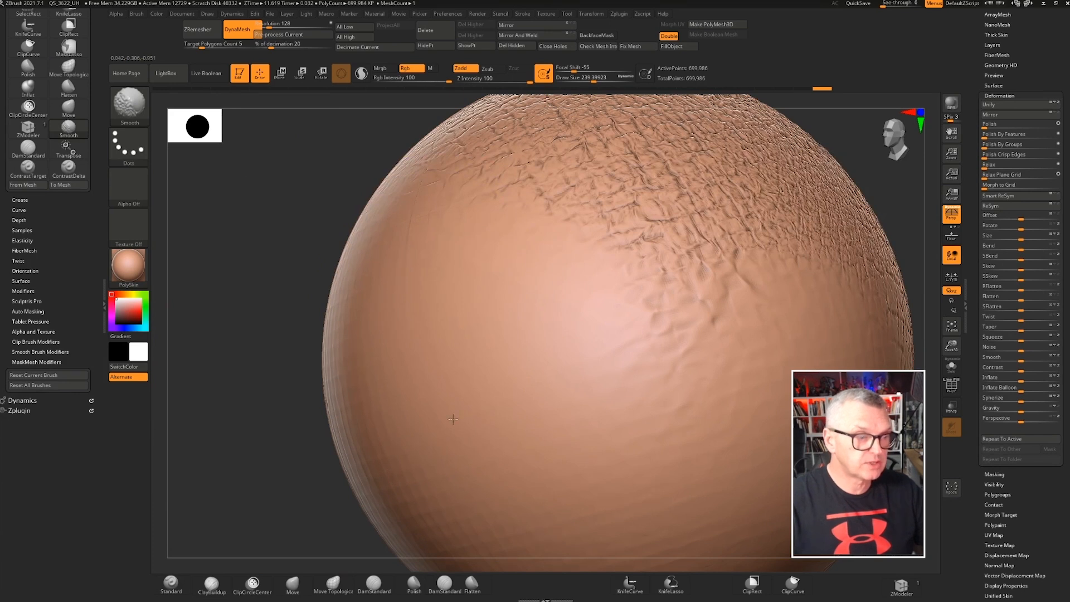
pyautogui.keyDown('shift'); pyautogui.moveTo(382, 422); pyautogui.dragTo(387, 474); pyautogui.keyUp('shift')
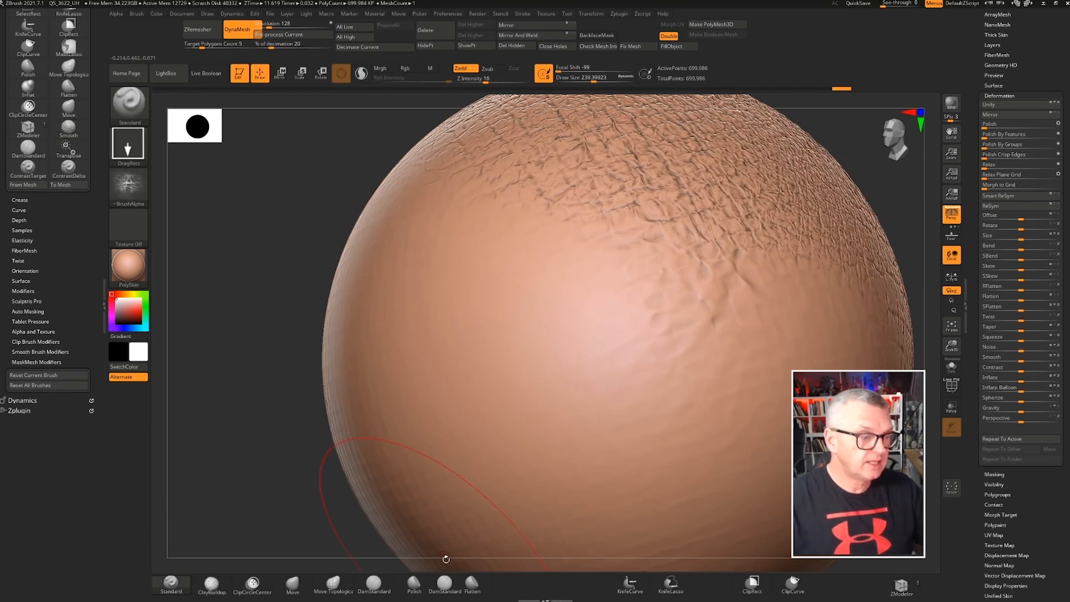
# Switch to the Flatten brush and flatten the texture over the sphere's left and lower areas
pyautogui.click(472, 584)
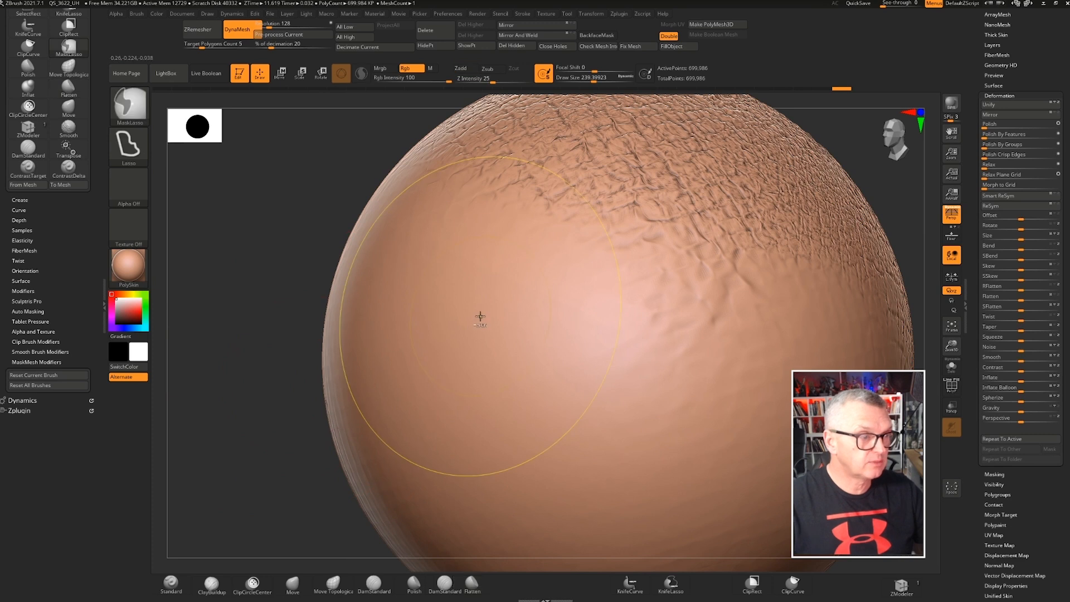
pyautogui.keyDown('ctrl'); pyautogui.moveTo(480, 318); pyautogui.dragTo(445, 278, button='right'); pyautogui.keyUp('ctrl')
pyautogui.moveTo(294, 289); pyautogui.dragTo(326, 291, button='right')
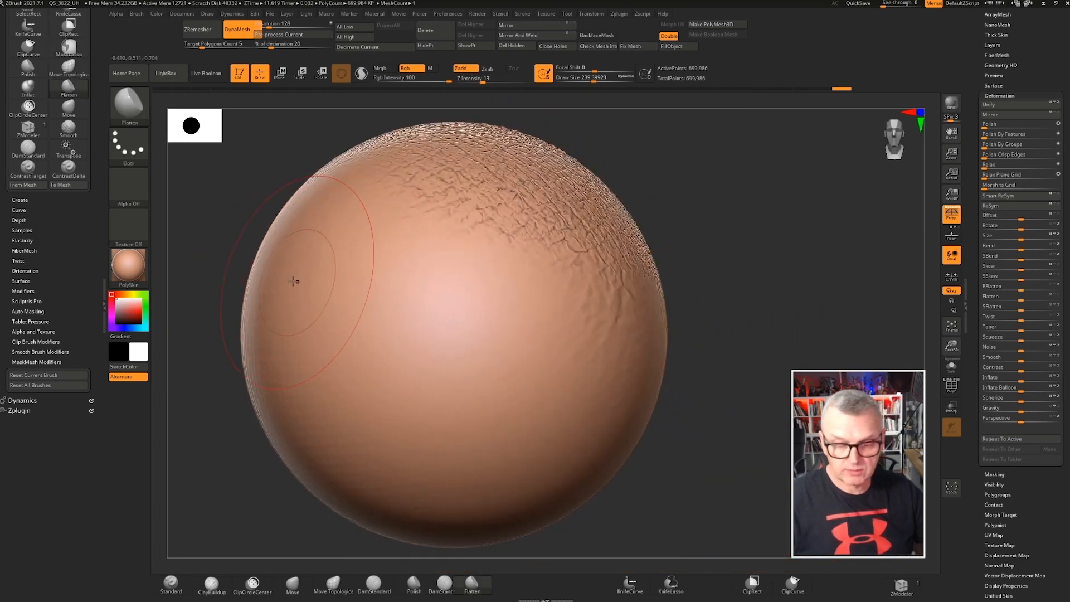
pyautogui.press('b')
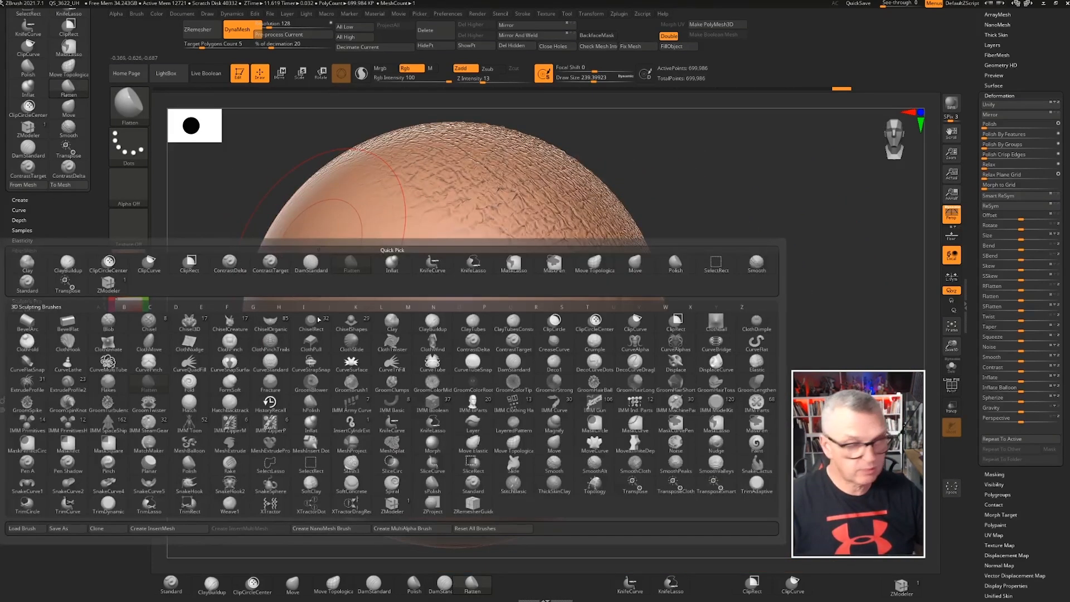
pyautogui.press('f')
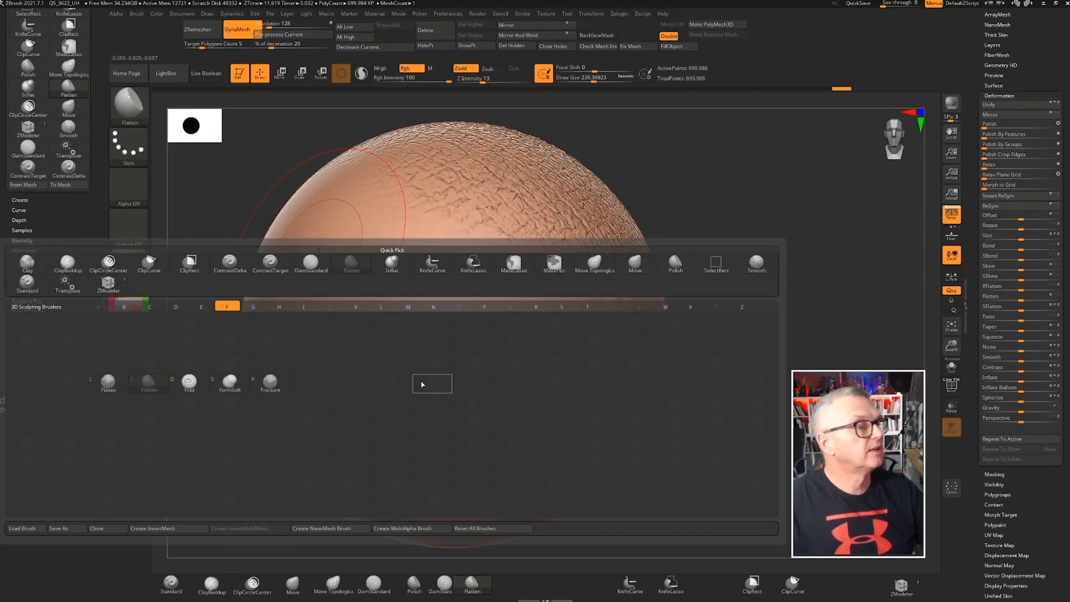
pyautogui.click(148, 385)
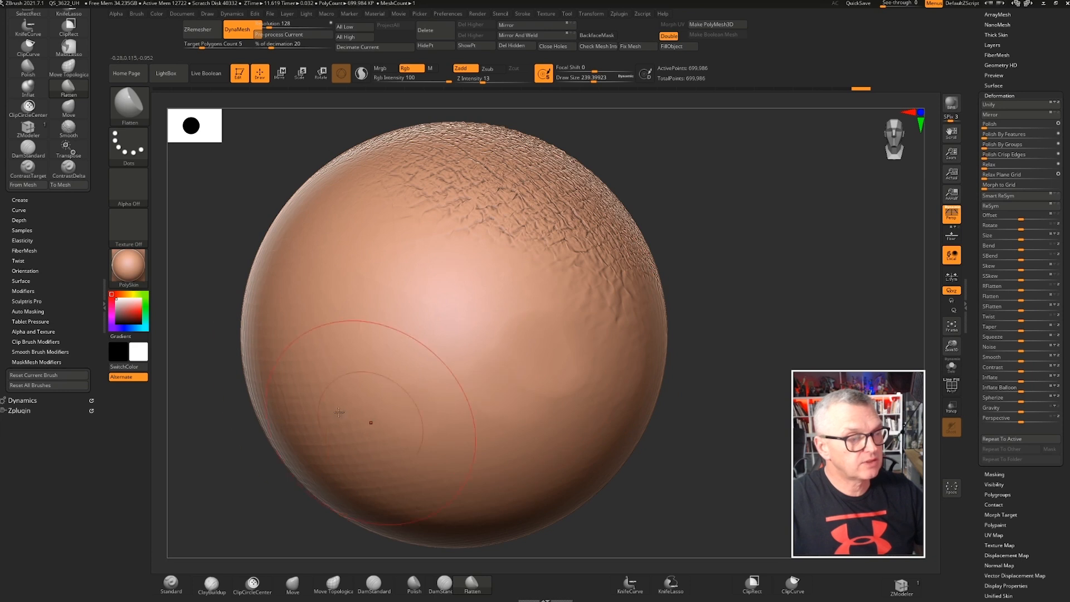
pyautogui.moveTo(357, 409); pyautogui.dragTo(564, 409)
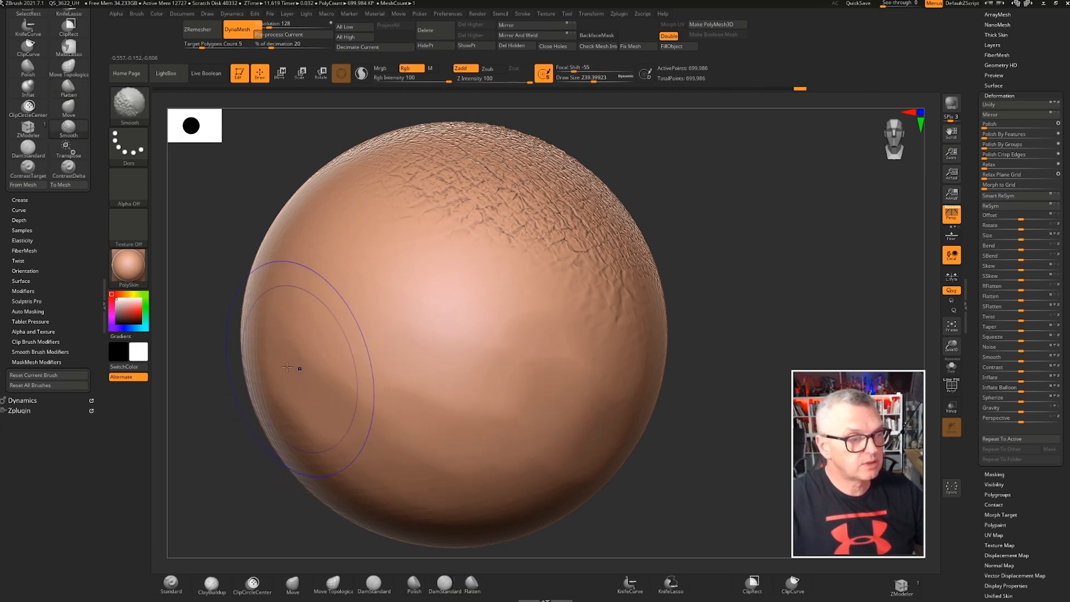
pyautogui.moveTo(776, 383)
pyautogui.mouseDown()
pyautogui.moveTo(778, 363)
pyautogui.moveTo(800, 357)
pyautogui.moveTo(761, 334)
pyautogui.moveTo(764, 303)
pyautogui.moveTo(709, 285)
pyautogui.mouseUp()
pyautogui.moveTo(776, 262)
pyautogui.mouseDown()
pyautogui.moveTo(781, 162)
pyautogui.moveTo(832, 173)
pyautogui.mouseUp()
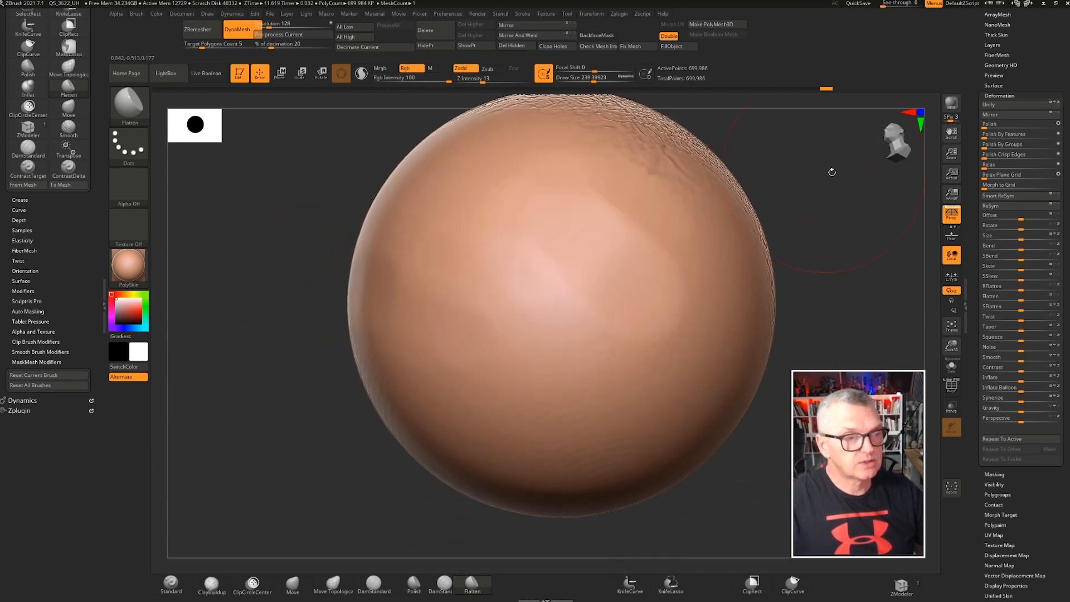
# Apply Contrast to the flattened sphere, add more strokes, then undo the last five actions
pyautogui.moveTo(1061, 370); pyautogui.dragTo(1038, 370)
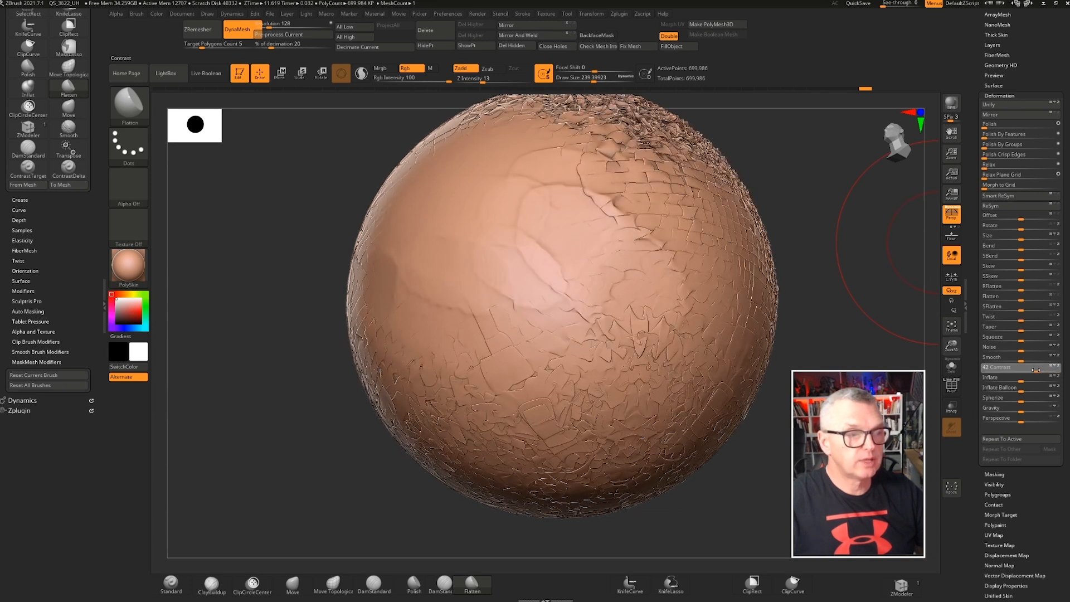
pyautogui.moveTo(301, 381); pyautogui.dragTo(326, 335)
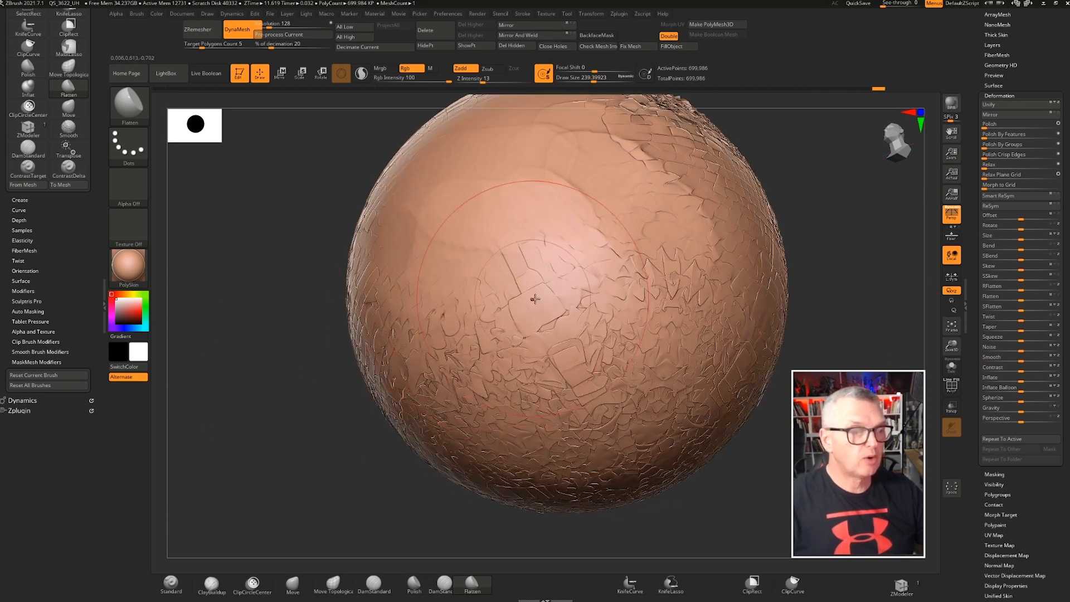
pyautogui.moveTo(282, 247); pyautogui.dragTo(440, 302)
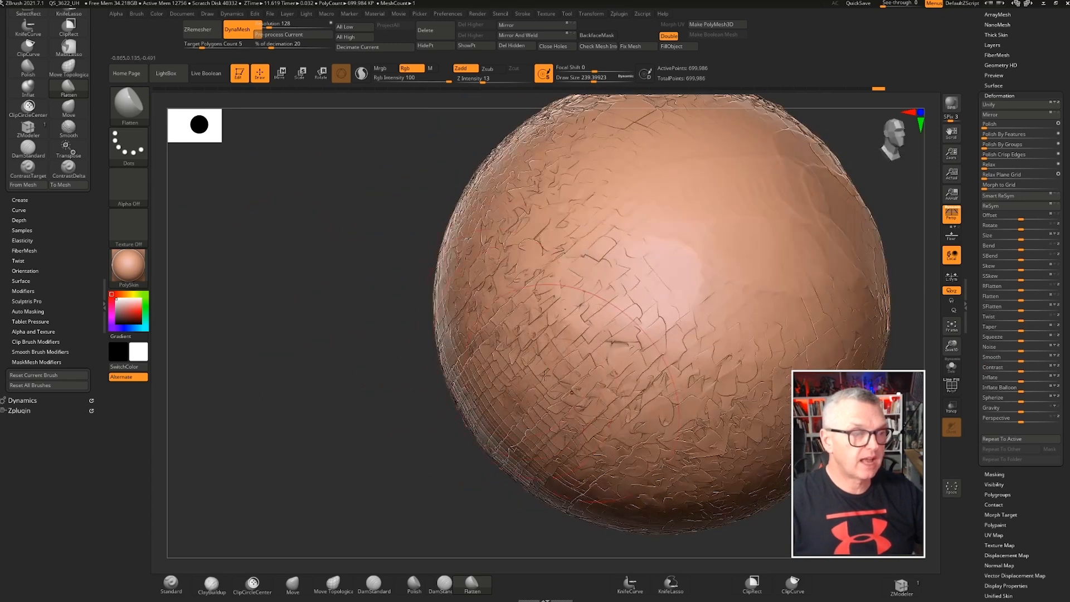
pyautogui.moveTo(354, 284); pyautogui.dragTo(332, 308)
pyautogui.hotkey('ctrl', 'z')
pyautogui.hotkey('ctrl', 'z')
pyautogui.hotkey('ctrl', 'z')
pyautogui.hotkey('ctrl', 'z')
pyautogui.hotkey('ctrl', 'z')
pyautogui.hotkey('ctrl', 'z')
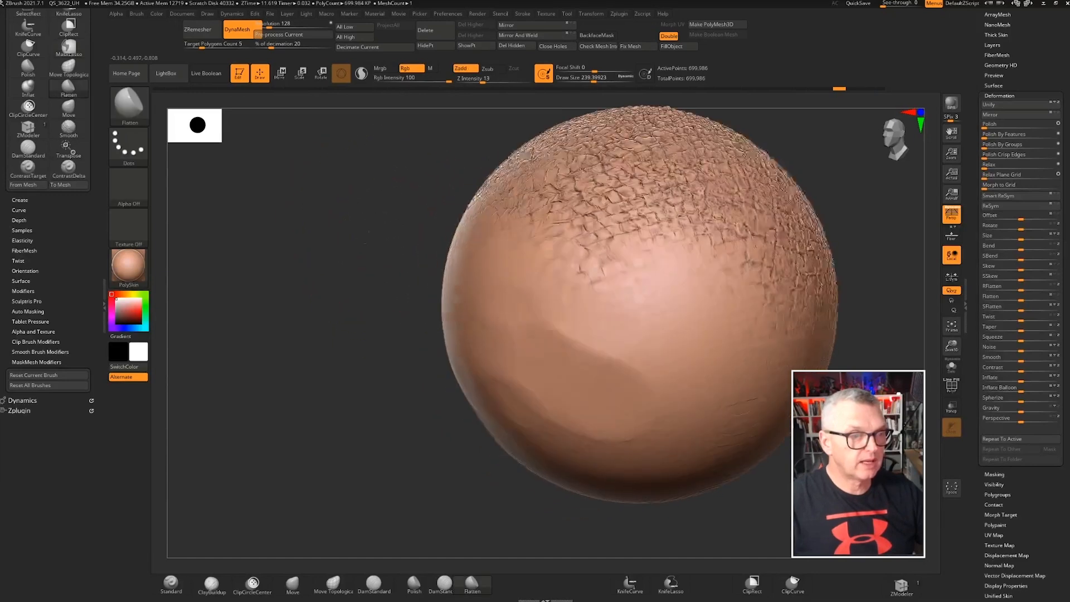
# Undo one more sculpting step on the sphere
pyautogui.keyDown('ctrl'); pyautogui.moveTo(487, 311); pyautogui.dragTo(533, 291, button='right'); pyautogui.keyUp('ctrl')
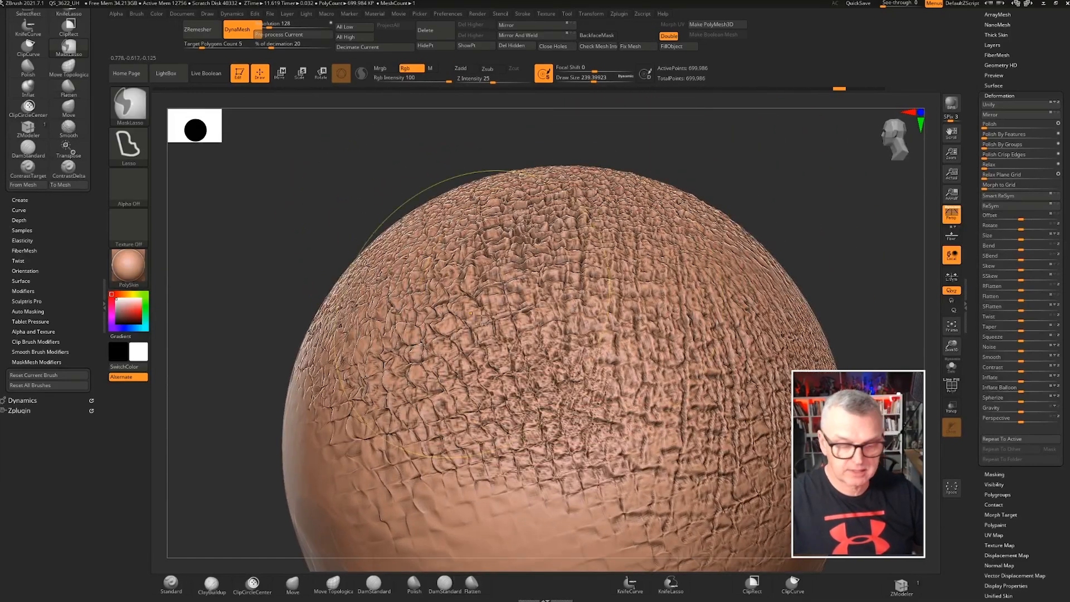
pyautogui.hotkey('ctrl', 'z')
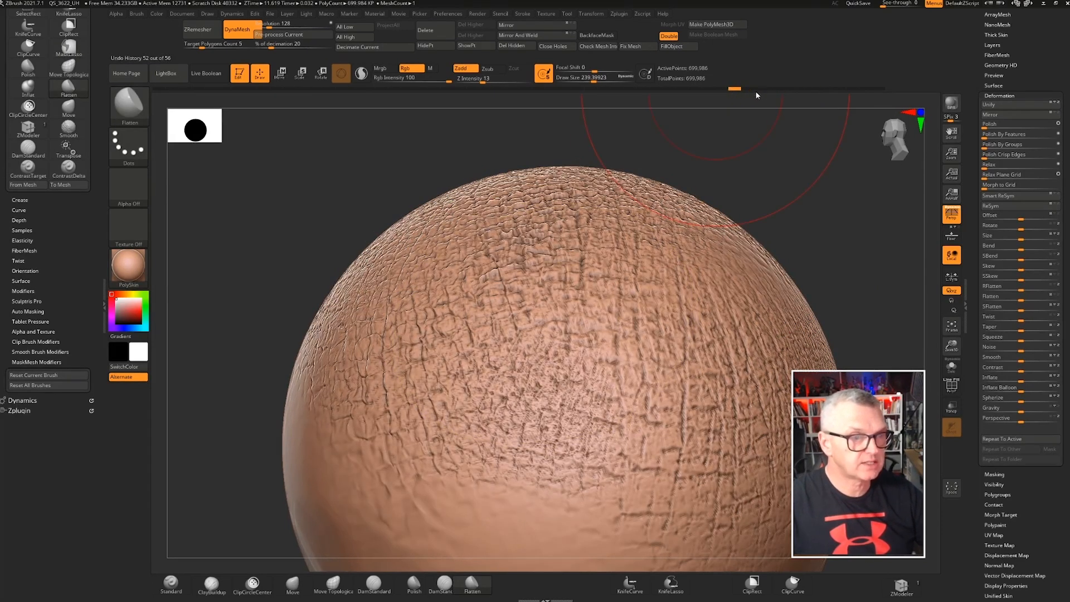
pyautogui.keyDown('ctrl'); pyautogui.moveTo(726, 269); pyautogui.dragTo(575, 227, button='right'); pyautogui.keyUp('ctrl')
pyautogui.keyDown('alt'); pyautogui.moveTo(575, 228); pyautogui.dragTo(540, 191, button='right'); pyautogui.keyUp('alt')
pyautogui.moveTo(435, 216); pyautogui.dragTo(347, 210, button='right')
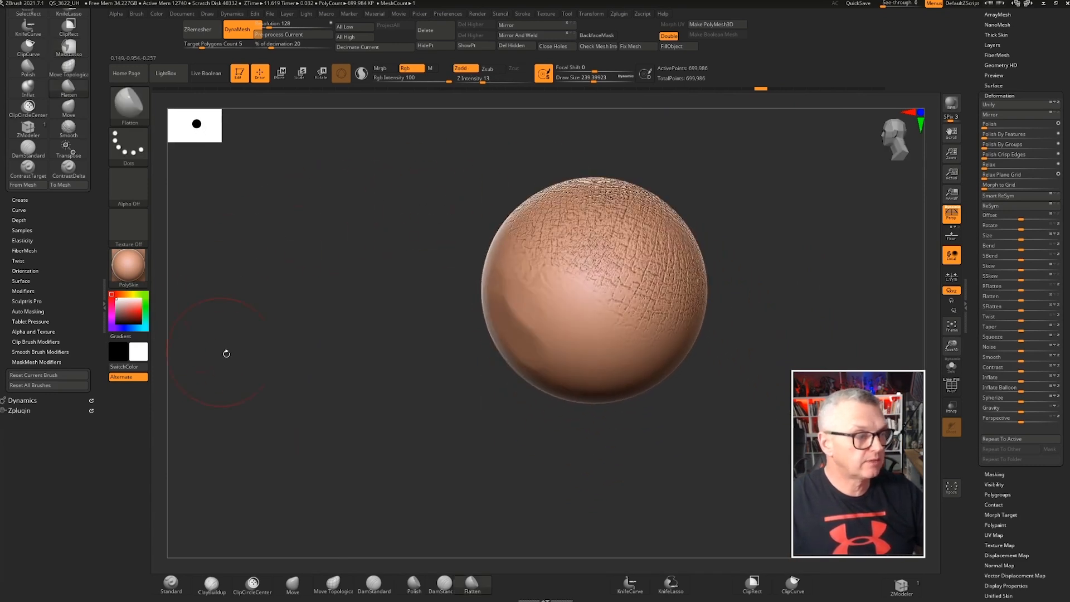
# Isolate a thin vertical slice of the sphere with a SelectRect selection
pyautogui.hotkey('ctrl', 'shift')
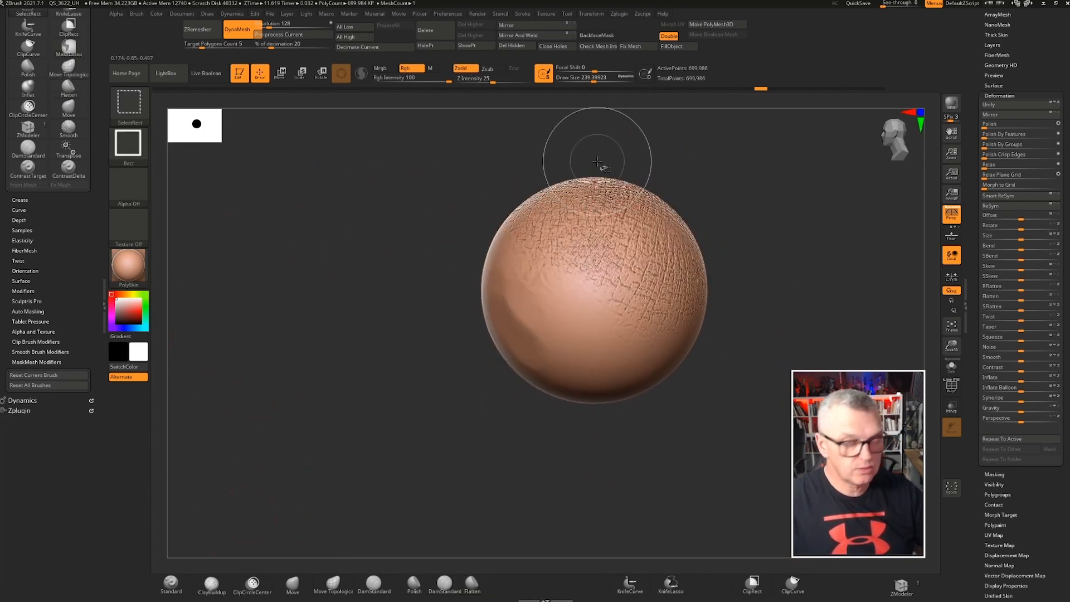
pyautogui.keyDown('ctrl'); pyautogui.keyDown('shift'); pyautogui.moveTo(603, 171); pyautogui.dragTo(598, 430); pyautogui.keyUp('shift'); pyautogui.keyUp('ctrl')
pyautogui.moveTo(734, 285)
pyautogui.mouseDown()
pyautogui.moveTo(694, 272)
pyautogui.moveTo(685, 287)
pyautogui.moveTo(529, 304)
pyautogui.moveTo(631, 336)
pyautogui.mouseUp()
# Enable Double-sided display in the tool's Display Properties
pyautogui.scroll(-5, 980, 424)
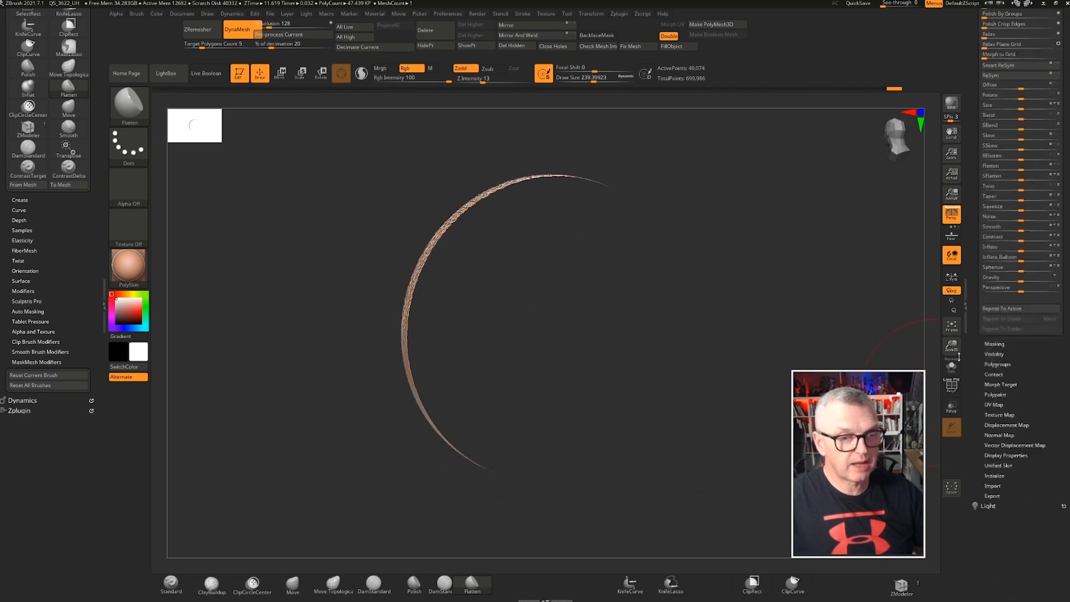
pyautogui.scroll(2, 977, 254)
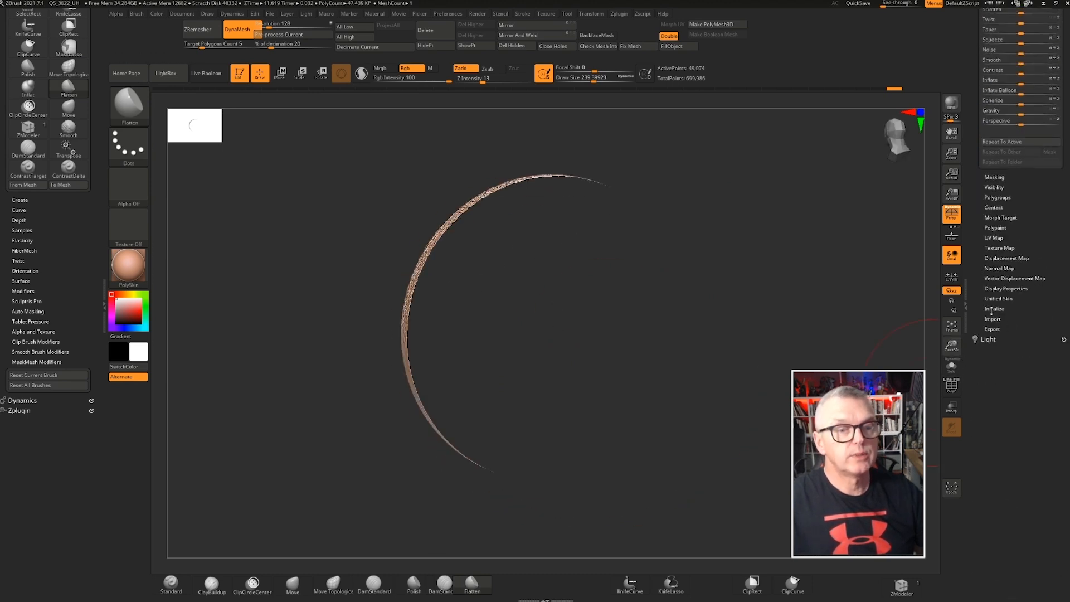
pyautogui.scroll(1, 976, 275)
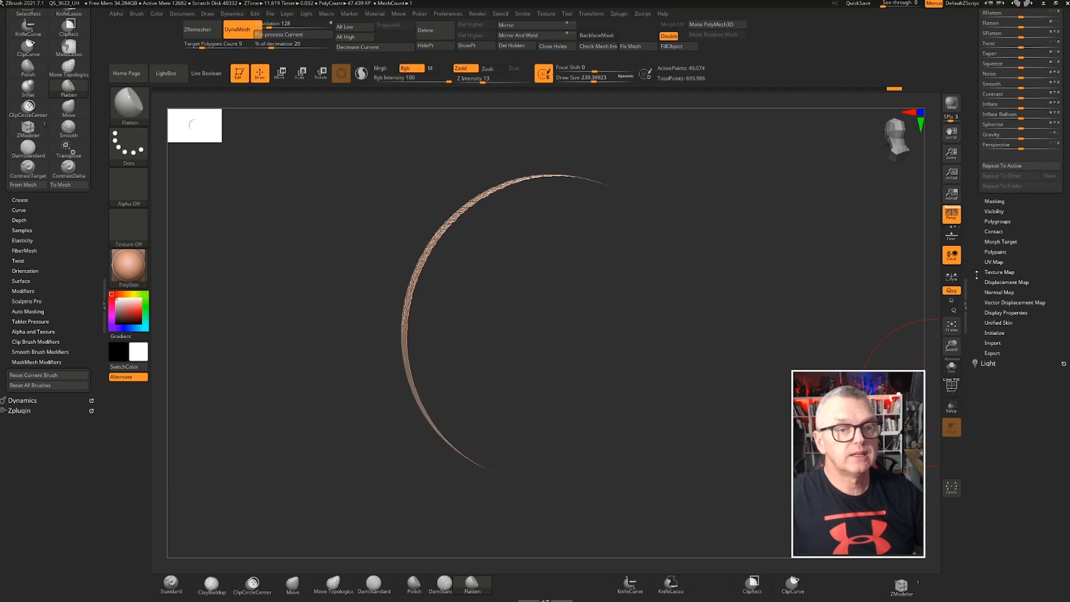
pyautogui.scroll(1, 979, 321)
pyautogui.scroll(2, 974, 293)
pyautogui.click(998, 328)
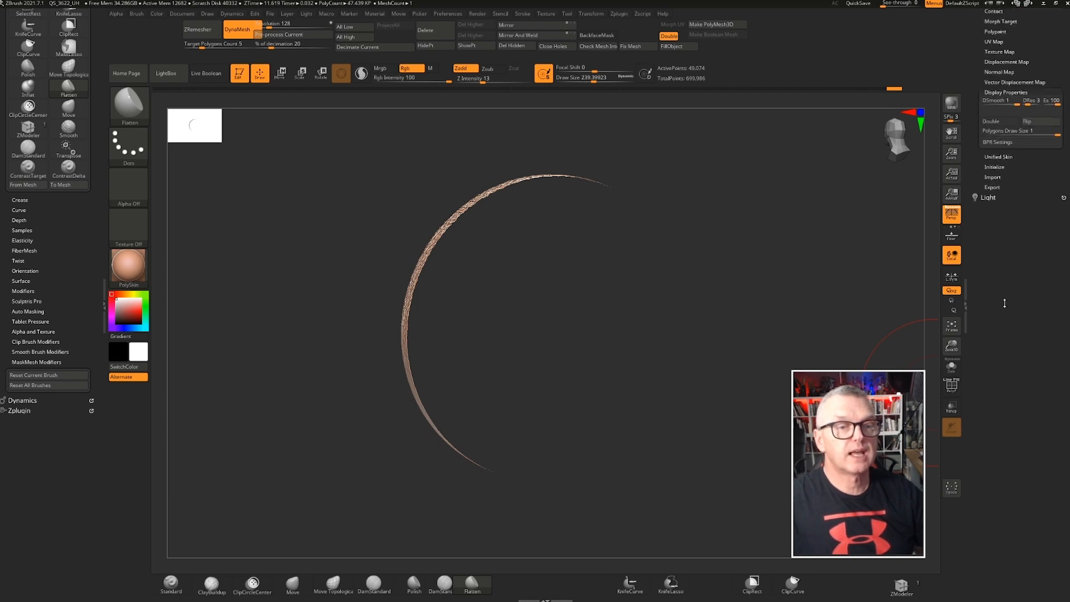
pyautogui.scroll(5, 1005, 304)
pyautogui.click(1000, 338)
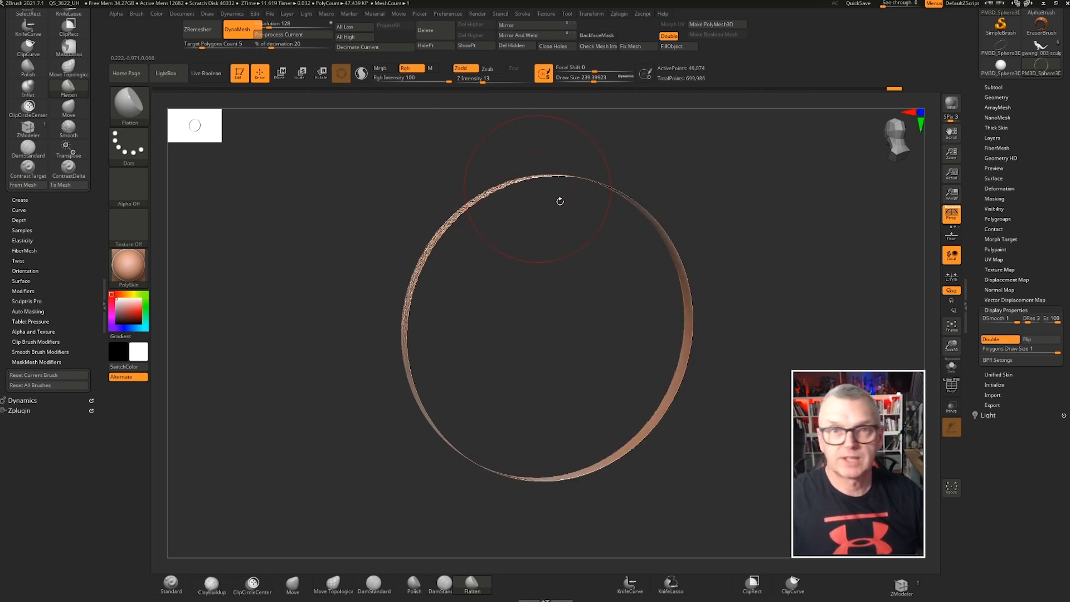
# Rotate around the isolated slice to view its surface profile edge-on and open the Deformation options
pyautogui.moveTo(543, 273)
pyautogui.mouseDown()
pyautogui.moveTo(509, 245)
pyautogui.moveTo(533, 299)
pyautogui.moveTo(518, 273)
pyautogui.mouseUp()
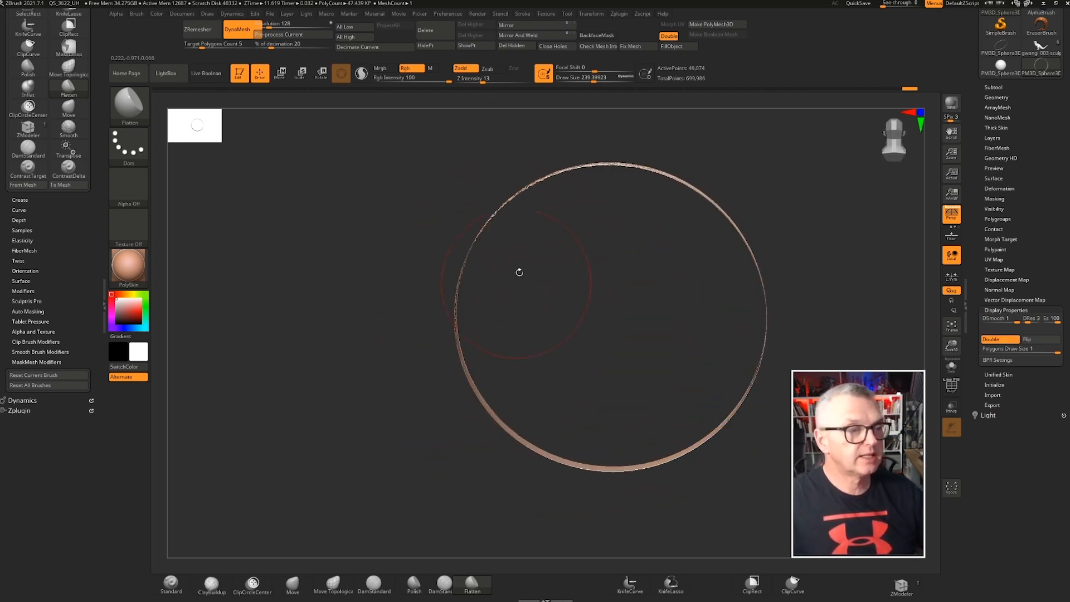
pyautogui.moveTo(626, 159)
pyautogui.keyDown('ctrl'); pyautogui.mouseDown(button='right')
pyautogui.moveTo(633, 149)
pyautogui.moveTo(569, 278)
pyautogui.moveTo(676, 274)
pyautogui.moveTo(814, 316)
pyautogui.mouseUp(button='right'); pyautogui.keyUp('ctrl')
pyautogui.moveTo(556, 333)
pyautogui.mouseDown()
pyautogui.moveTo(566, 301)
pyautogui.moveTo(561, 334)
pyautogui.mouseUp()
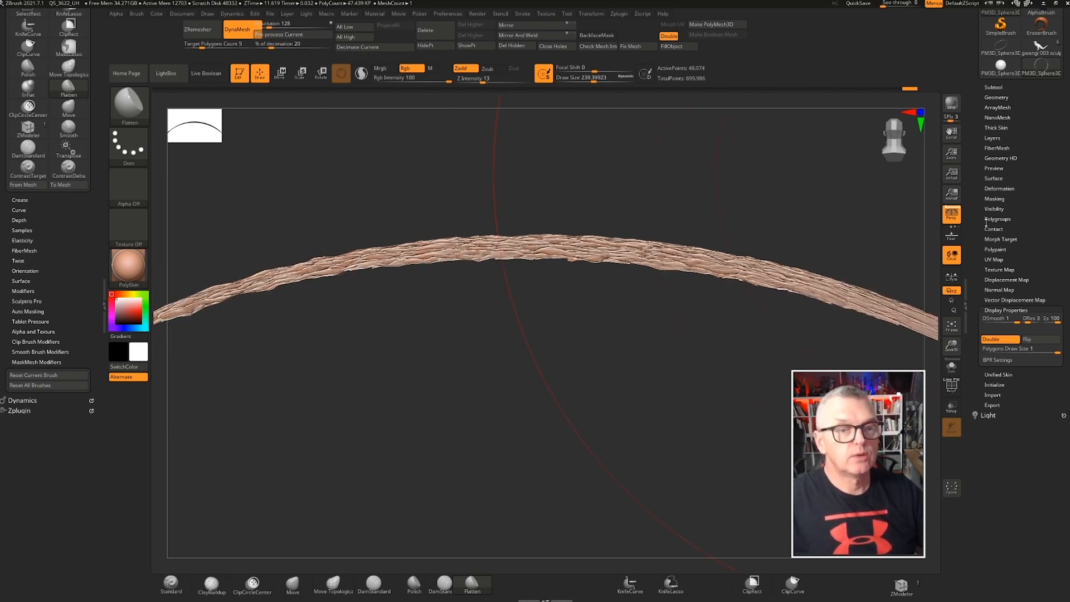
pyautogui.moveTo(972, 229)
pyautogui.mouseDown()
pyautogui.moveTo(978, 217)
pyautogui.moveTo(976, 243)
pyautogui.mouseUp()
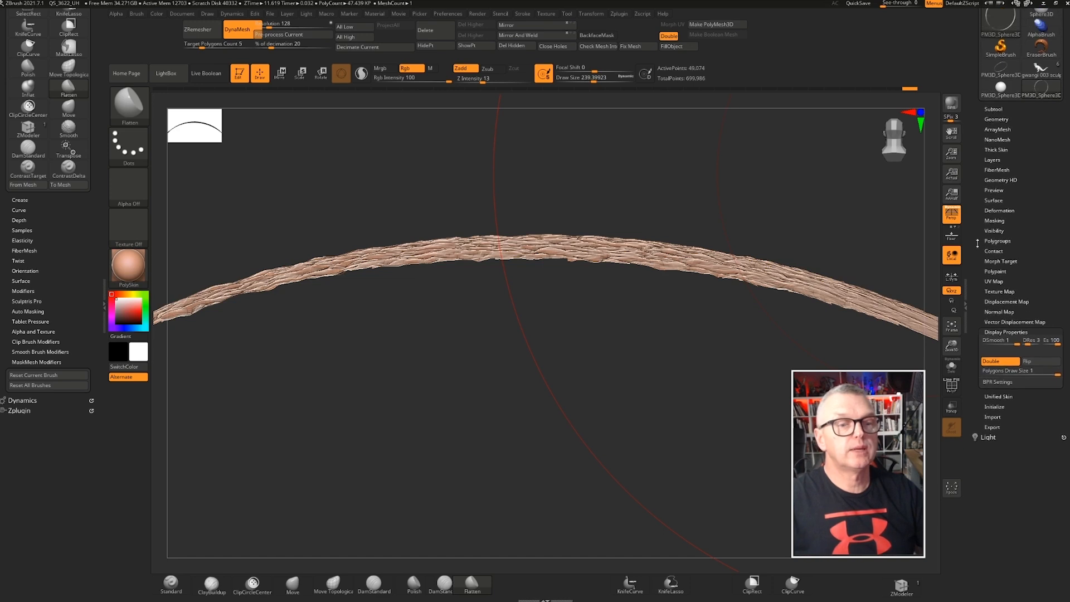
pyautogui.click(986, 210)
pyautogui.moveTo(973, 296); pyautogui.dragTo(970, 249)
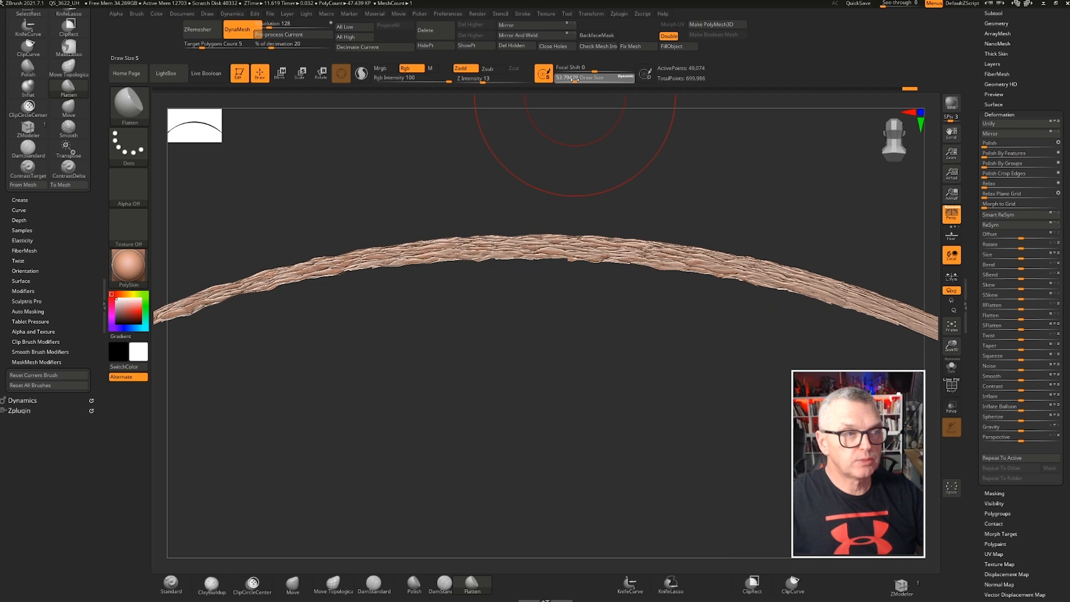
# Apply a Contrast deformation to the isolated slice to sharpen its skin relief
pyautogui.moveTo(560, 301)
pyautogui.mouseDown()
pyautogui.moveTo(547, 302)
pyautogui.moveTo(550, 319)
pyautogui.moveTo(557, 314)
pyautogui.mouseUp()
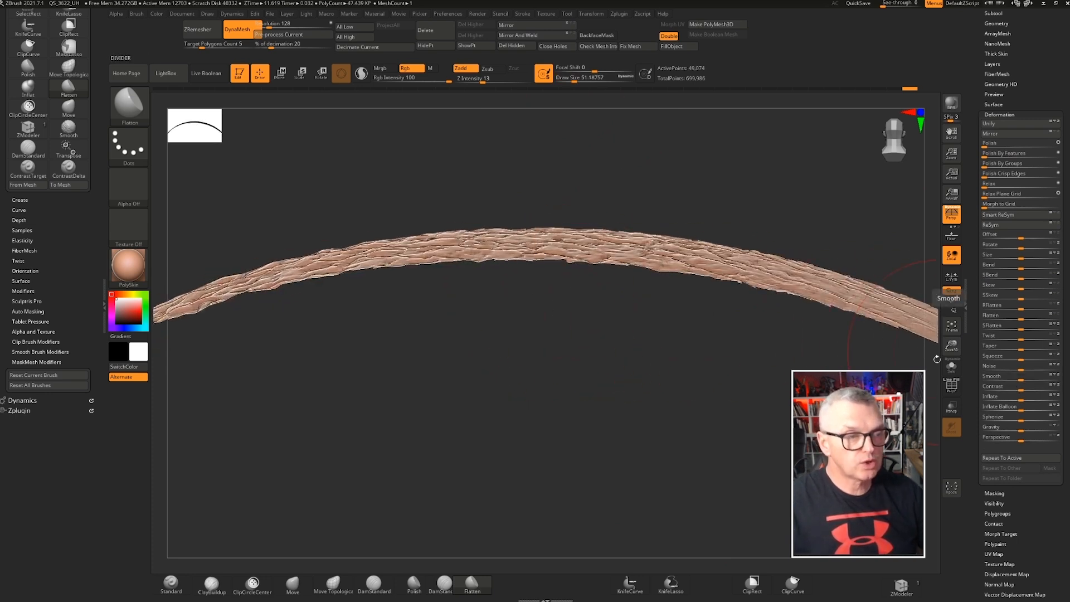
pyautogui.moveTo(501, 306); pyautogui.dragTo(522, 288)
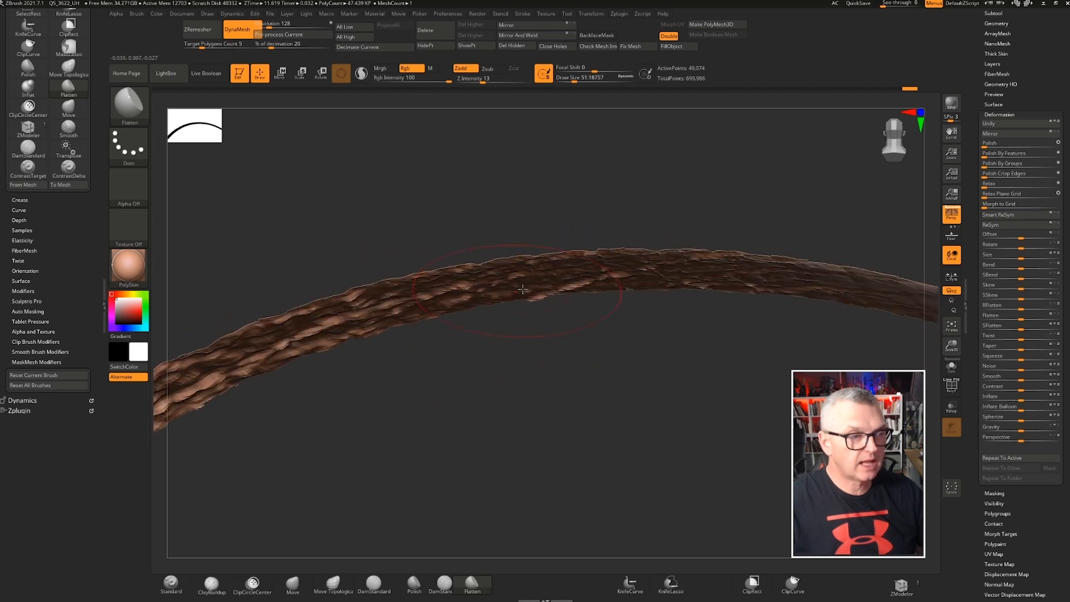
pyautogui.moveTo(611, 343)
pyautogui.mouseDown()
pyautogui.moveTo(618, 368)
pyautogui.moveTo(635, 369)
pyautogui.mouseUp()
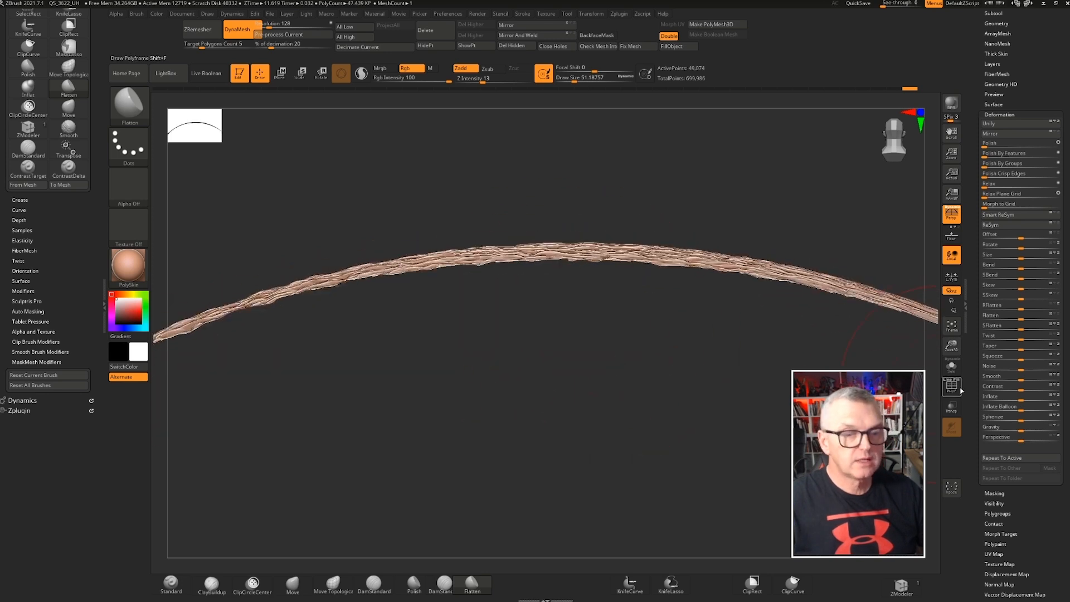
pyautogui.moveTo(1021, 390)
pyautogui.mouseDown()
pyautogui.moveTo(1067, 389)
pyautogui.moveTo(1024, 389)
pyautogui.moveTo(1041, 389)
pyautogui.mouseUp()
# Zoom and rotate close to examine the slice's deformed surface profile
pyautogui.moveTo(612, 379)
pyautogui.mouseDown()
pyautogui.moveTo(593, 284)
pyautogui.moveTo(607, 367)
pyautogui.mouseUp()
pyautogui.moveTo(686, 370); pyautogui.dragTo(695, 319)
pyautogui.moveTo(693, 370); pyautogui.dragTo(536, 318)
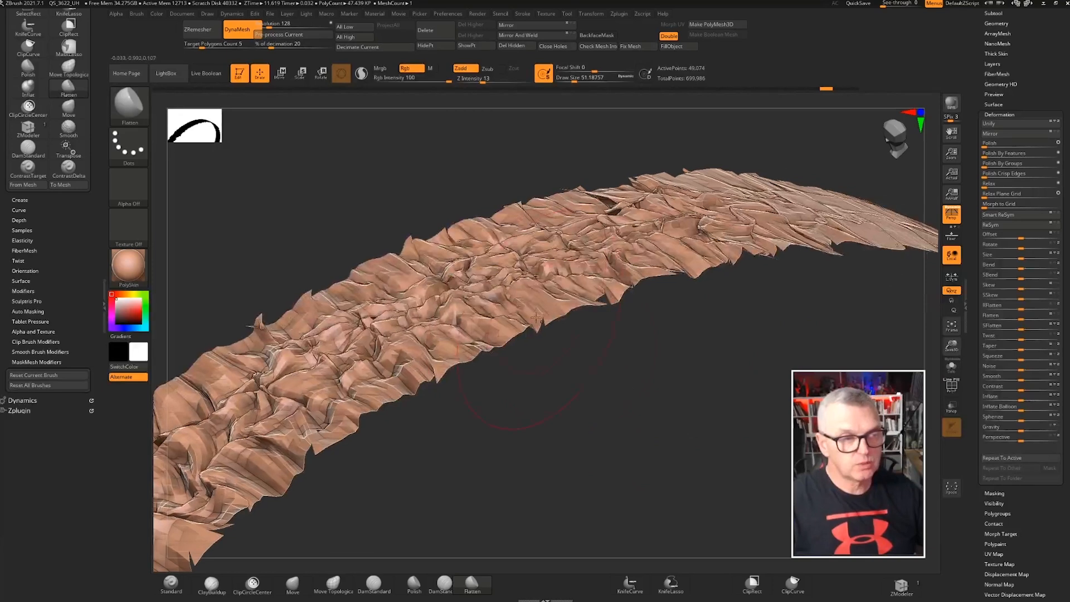
pyautogui.moveTo(667, 320); pyautogui.dragTo(639, 278)
pyautogui.moveTo(632, 265)
pyautogui.keyDown('ctrl'); pyautogui.mouseDown(button='right')
pyautogui.moveTo(649, 294)
pyautogui.moveTo(643, 251)
pyautogui.moveTo(668, 288)
pyautogui.mouseUp(button='right'); pyautogui.keyUp('ctrl')
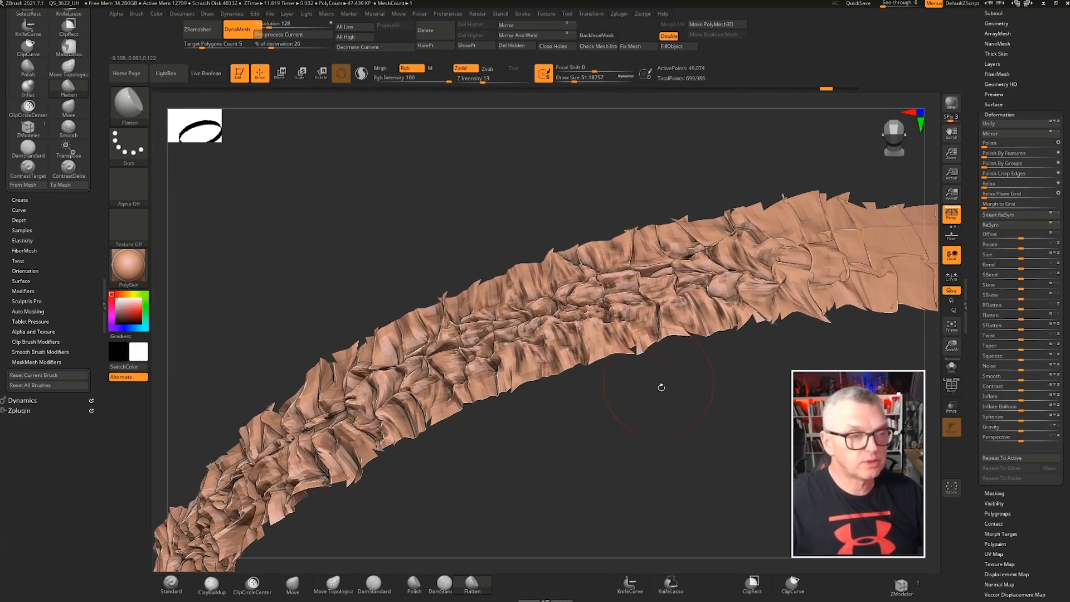
# Apply a negative Contrast deformation to the slice to soften its relief
pyautogui.moveTo(1022, 390)
pyautogui.mouseDown()
pyautogui.moveTo(1037, 389)
pyautogui.moveTo(988, 387)
pyautogui.mouseUp()
pyautogui.moveTo(693, 423); pyautogui.dragTo(535, 329, button='right')
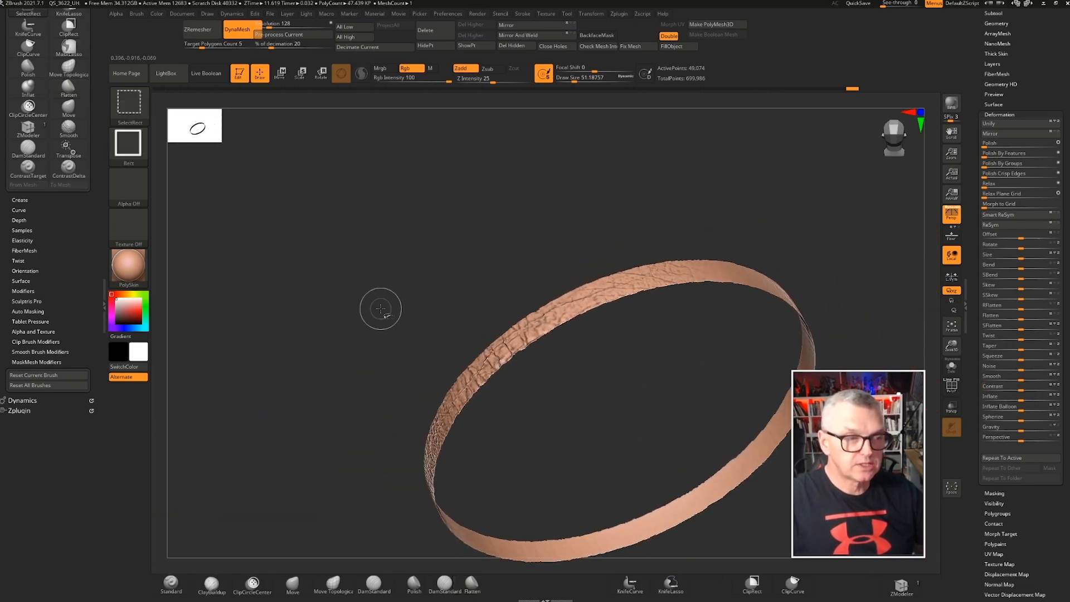
# Show the whole sphere again, clearing the slice isolation
pyautogui.keyDown('ctrl'); pyautogui.keyDown('shift'); pyautogui.click(380, 308); pyautogui.keyUp('shift'); pyautogui.keyUp('ctrl')
pyautogui.moveTo(377, 309)
pyautogui.keyDown('alt'); pyautogui.mouseDown(button='right')
pyautogui.moveTo(327, 225)
pyautogui.moveTo(388, 237)
pyautogui.mouseUp(button='right'); pyautogui.keyUp('alt')
pyautogui.moveTo(387, 237)
pyautogui.keyDown('alt'); pyautogui.mouseDown(button='right')
pyautogui.moveTo(496, 235)
pyautogui.moveTo(551, 333)
pyautogui.mouseUp(button='right'); pyautogui.keyUp('alt')
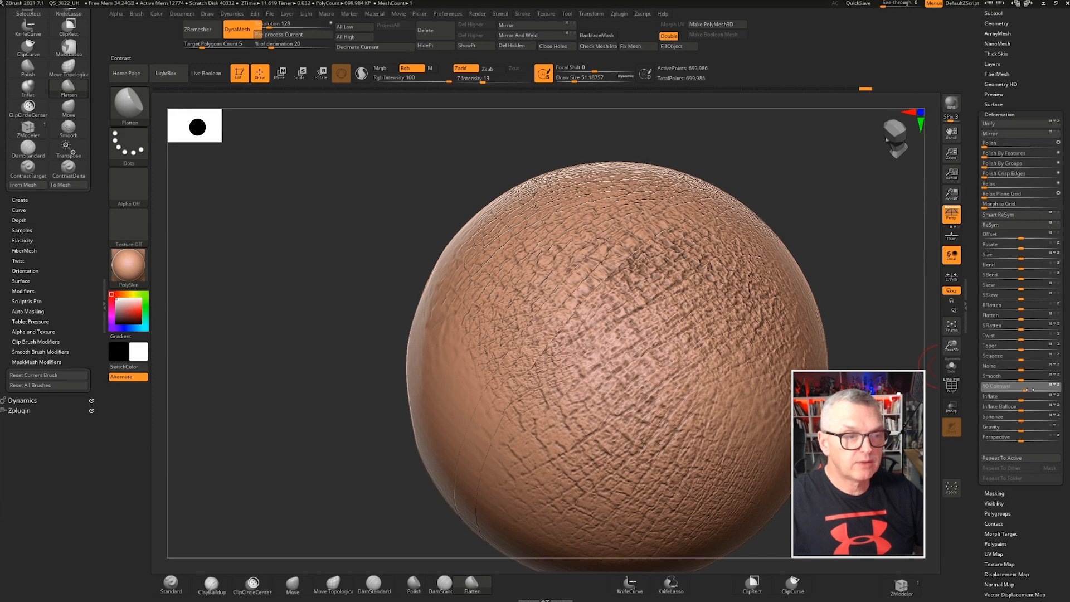
# Apply Contrast deformation to the whole sphere to strengthen the skin texture
pyautogui.moveTo(1028, 389); pyautogui.dragTo(1036, 391)
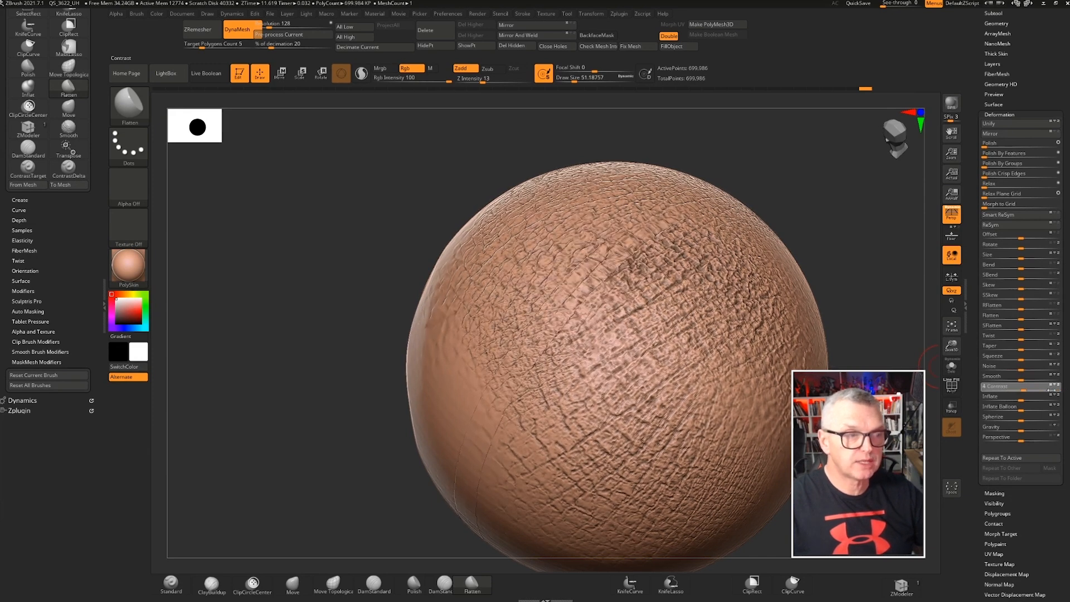
pyautogui.keyDown('ctrl'); pyautogui.moveTo(836, 278); pyautogui.dragTo(913, 290, button='right'); pyautogui.keyUp('ctrl')
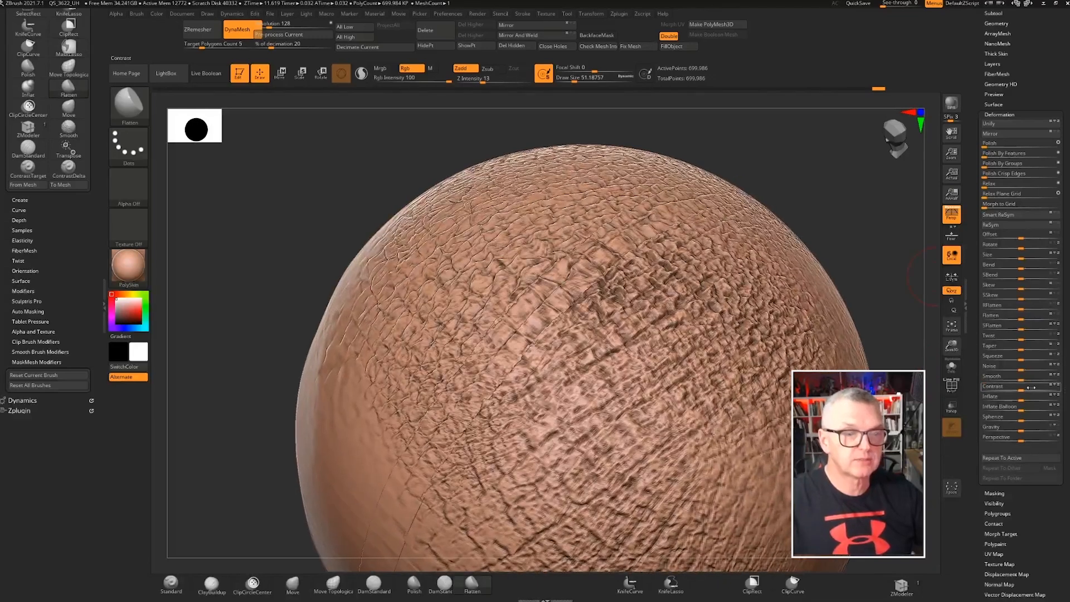
pyautogui.moveTo(1037, 387); pyautogui.dragTo(1025, 389)
pyautogui.keyDown('ctrl'); pyautogui.moveTo(424, 329); pyautogui.dragTo(393, 218, button='right'); pyautogui.keyUp('ctrl')
pyautogui.moveTo(392, 218)
pyautogui.mouseDown()
pyautogui.moveTo(418, 223)
pyautogui.moveTo(482, 170)
pyautogui.moveTo(375, 201)
pyautogui.moveTo(415, 211)
pyautogui.moveTo(411, 189)
pyautogui.moveTo(465, 204)
pyautogui.moveTo(440, 203)
pyautogui.mouseUp()
pyautogui.moveTo(362, 158)
pyautogui.keyDown('ctrl'); pyautogui.keyDown('shift'); pyautogui.mouseDown()
pyautogui.moveTo(538, 425)
pyautogui.moveTo(407, 456)
pyautogui.moveTo(378, 410)
pyautogui.mouseUp(); pyautogui.keyUp('shift'); pyautogui.keyUp('ctrl')
pyautogui.moveTo(372, 178)
pyautogui.keyDown('ctrl'); pyautogui.mouseDown()
pyautogui.moveTo(517, 439)
pyautogui.moveTo(314, 411)
pyautogui.moveTo(370, 247)
pyautogui.mouseUp(); pyautogui.keyUp('ctrl')
# Mask the left half of the sphere with the MaskRect brush
pyautogui.press('ctrl')
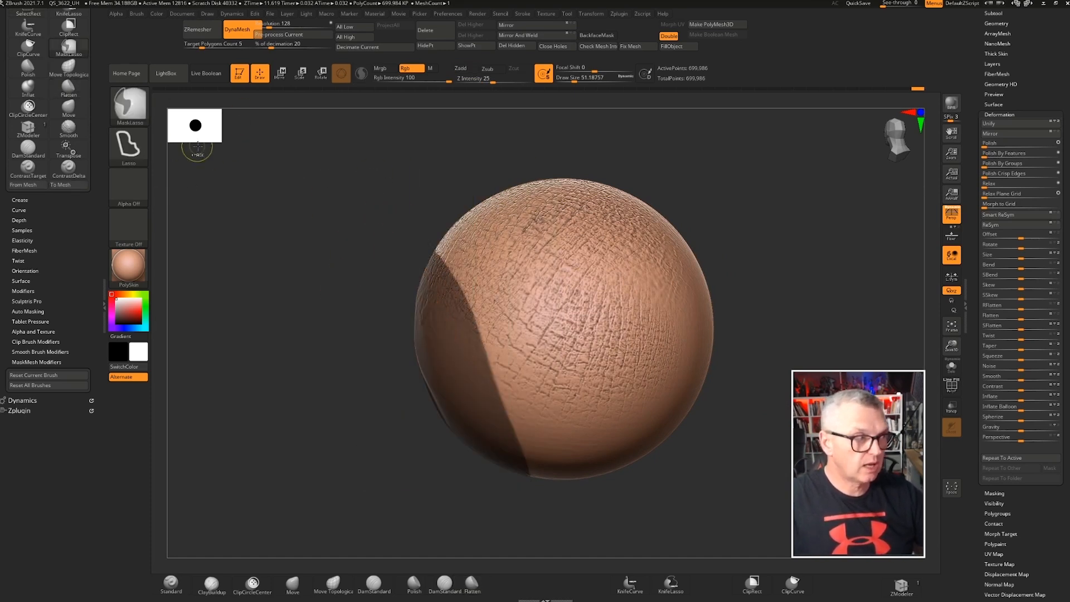
pyautogui.click(135, 146)
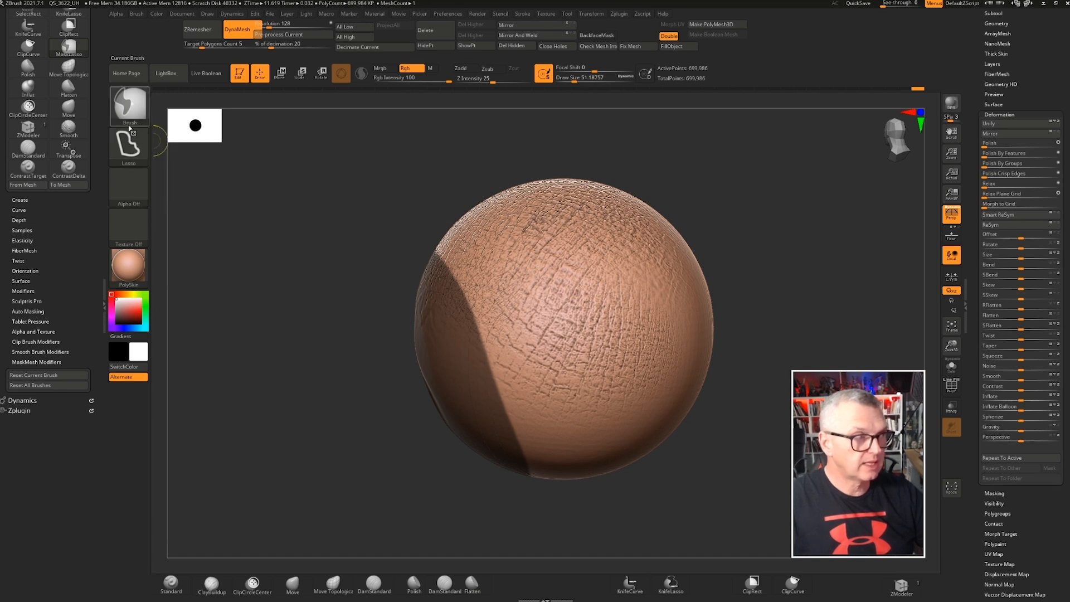
pyautogui.press('ctrl')
pyautogui.click(133, 115)
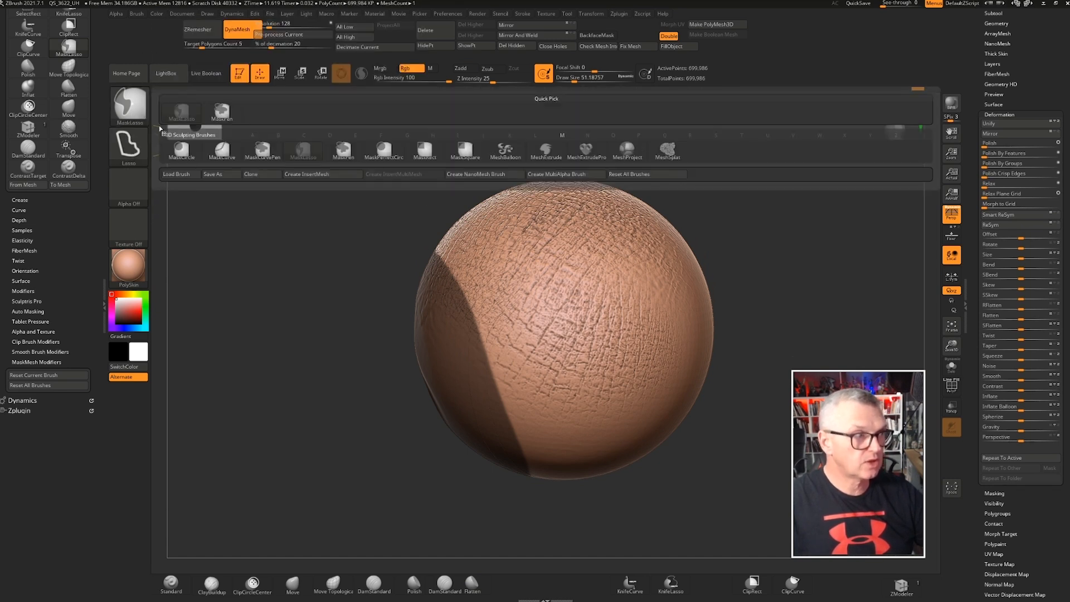
pyautogui.moveTo(312, 158)
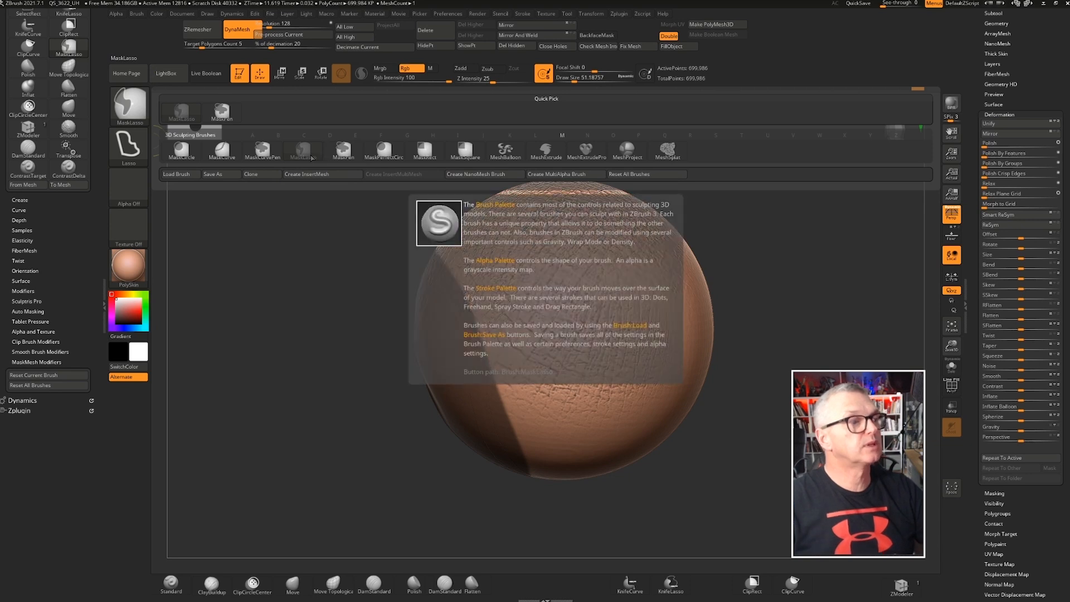
pyautogui.click(422, 158)
pyautogui.keyDown('ctrl'); pyautogui.keyDown('shift'); pyautogui.moveTo(378, 154); pyautogui.dragTo(541, 543); pyautogui.keyUp('shift'); pyautogui.keyUp('ctrl')
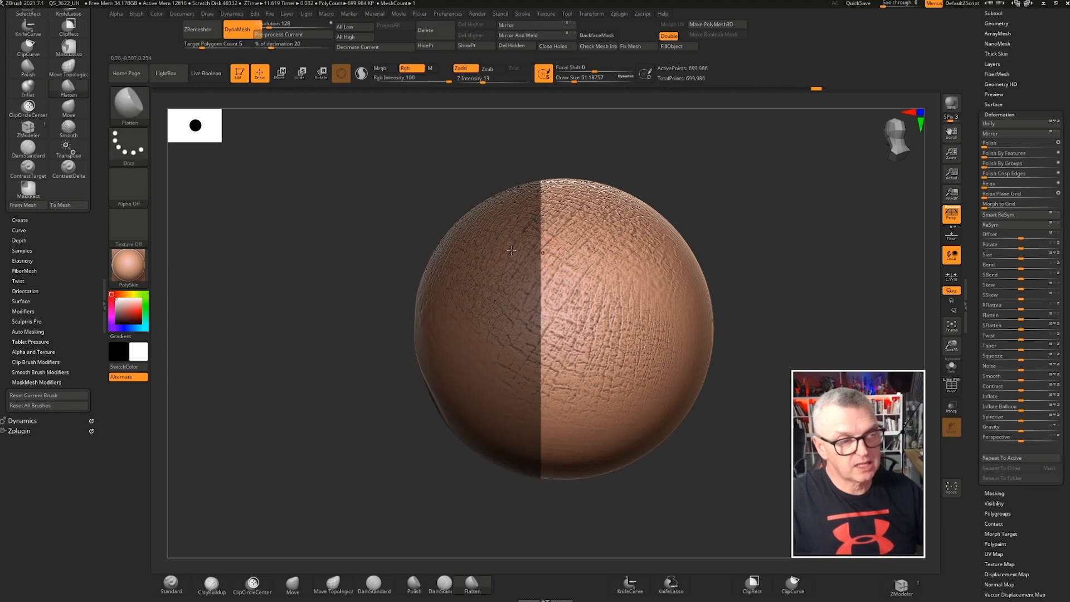
# Switch to MaskLasso and mask an additional irregular region on the sphere's right side
pyautogui.press('ctrl')
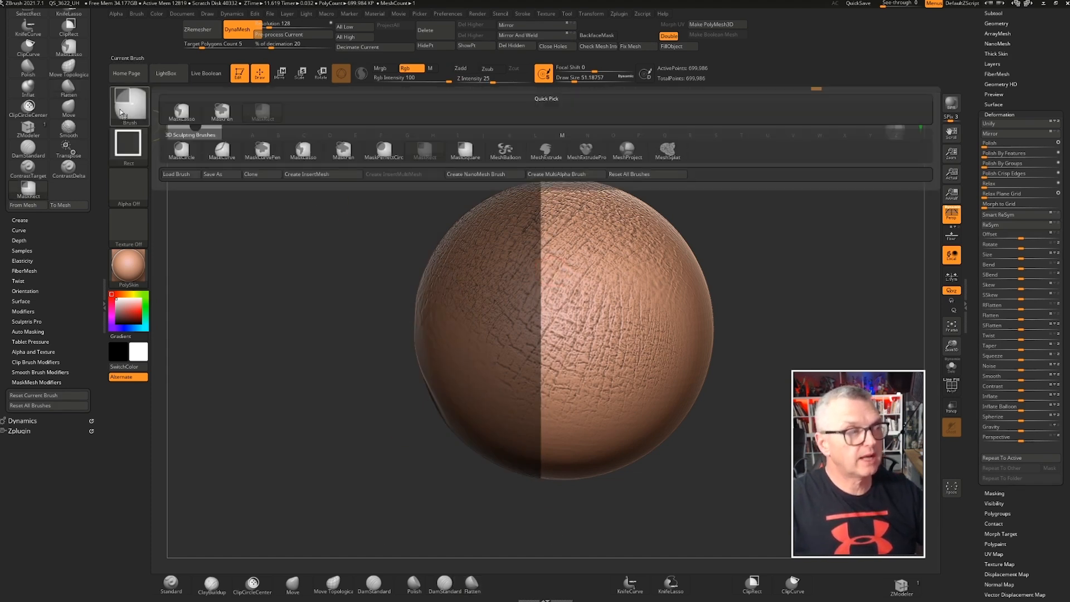
pyautogui.click(138, 109)
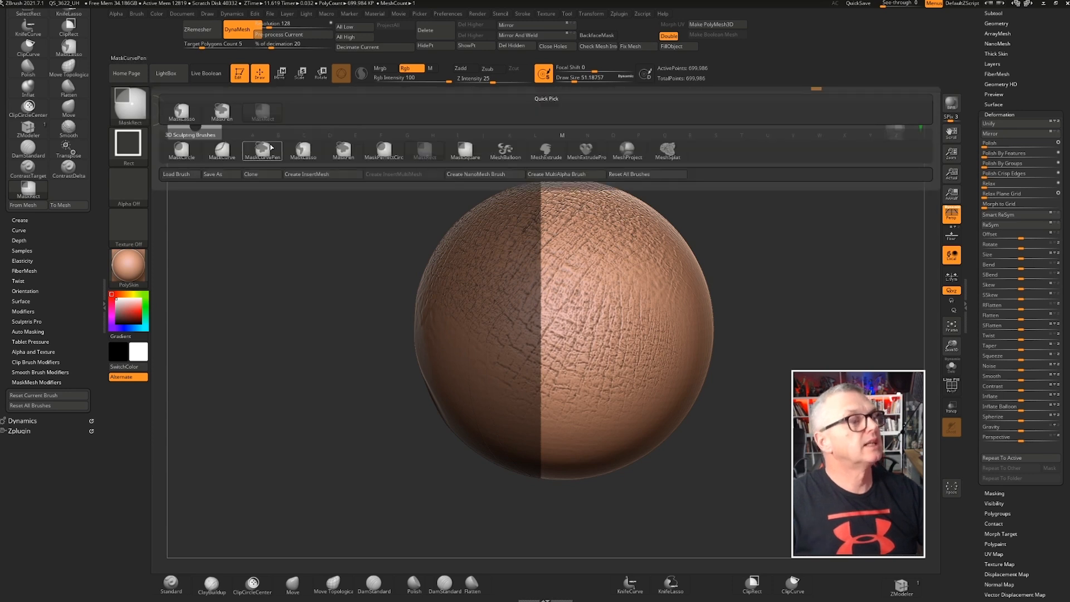
pyautogui.click(304, 152)
pyautogui.moveTo(683, 212)
pyautogui.mouseDown()
pyautogui.moveTo(616, 312)
pyautogui.moveTo(791, 417)
pyautogui.moveTo(658, 165)
pyautogui.moveTo(645, 206)
pyautogui.mouseUp()
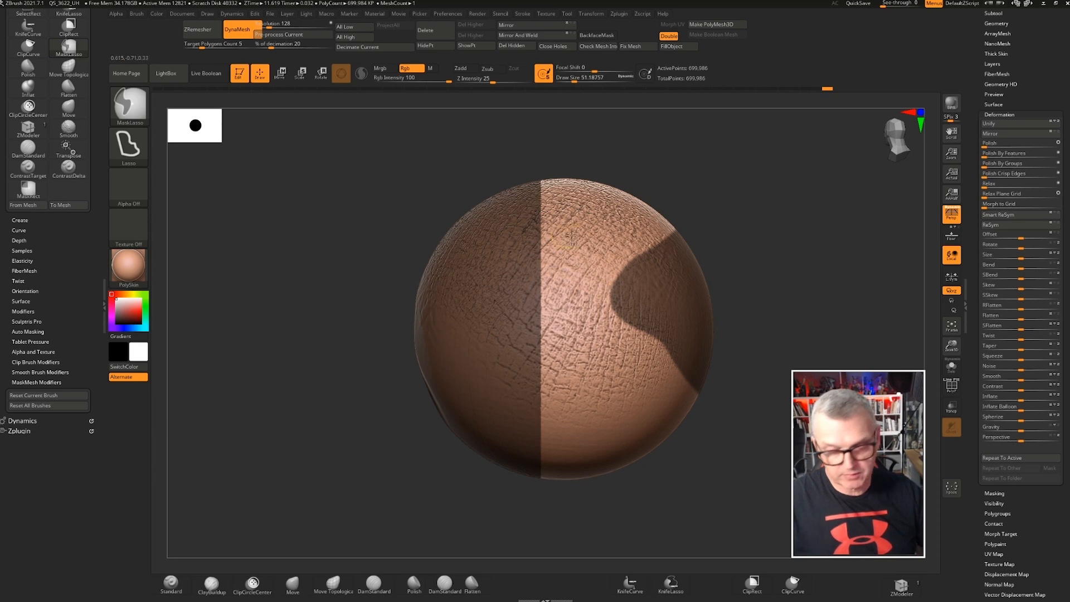
pyautogui.moveTo(396, 149)
pyautogui.mouseDown()
pyautogui.moveTo(510, 160)
pyautogui.moveTo(490, 261)
pyautogui.moveTo(349, 215)
pyautogui.moveTo(494, 283)
pyautogui.moveTo(494, 316)
pyautogui.moveTo(572, 217)
pyautogui.mouseUp()
pyautogui.moveTo(591, 312)
pyautogui.keyDown('ctrl'); pyautogui.mouseDown()
pyautogui.moveTo(596, 385)
pyautogui.moveTo(588, 316)
pyautogui.mouseUp(); pyautogui.keyUp('ctrl')
pyautogui.moveTo(595, 315)
pyautogui.keyDown('ctrl'); pyautogui.mouseDown()
pyautogui.moveTo(669, 312)
pyautogui.moveTo(534, 356)
pyautogui.moveTo(523, 282)
pyautogui.moveTo(535, 341)
pyautogui.moveTo(514, 353)
pyautogui.mouseUp(); pyautogui.keyUp('ctrl')
pyautogui.moveTo(350, 339); pyautogui.dragTo(329, 208)
pyautogui.keyDown('ctrl'); pyautogui.moveTo(329, 208); pyautogui.dragTo(340, 254, button='right'); pyautogui.keyUp('ctrl')
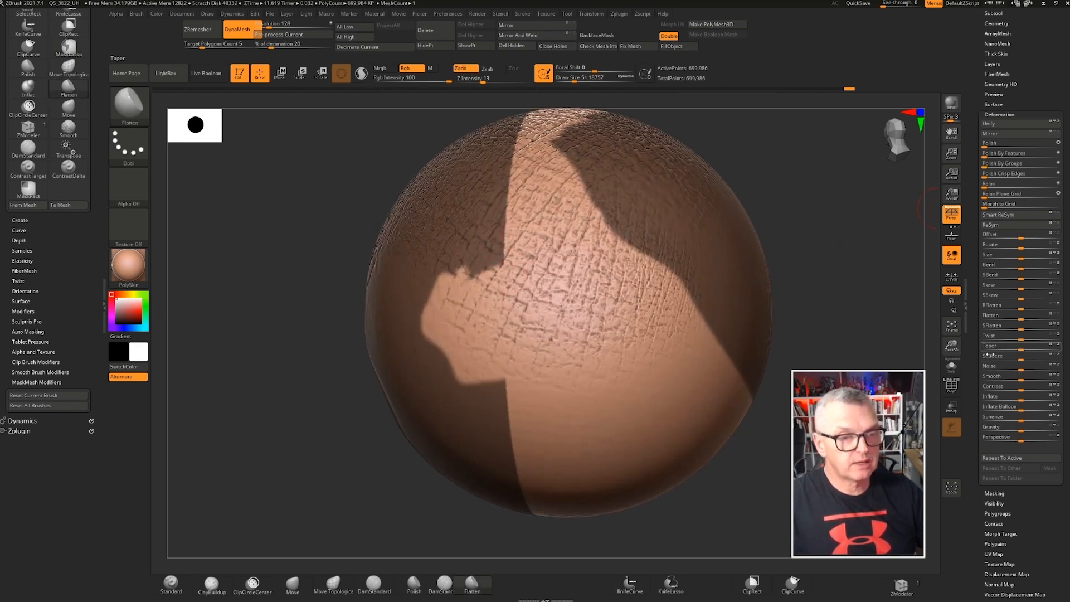
# Apply Contrast deformation to the unmasked area of the sphere
pyautogui.moveTo(1022, 386); pyautogui.dragTo(1038, 386)
pyautogui.click(1037, 386)
pyautogui.click(1038, 386)
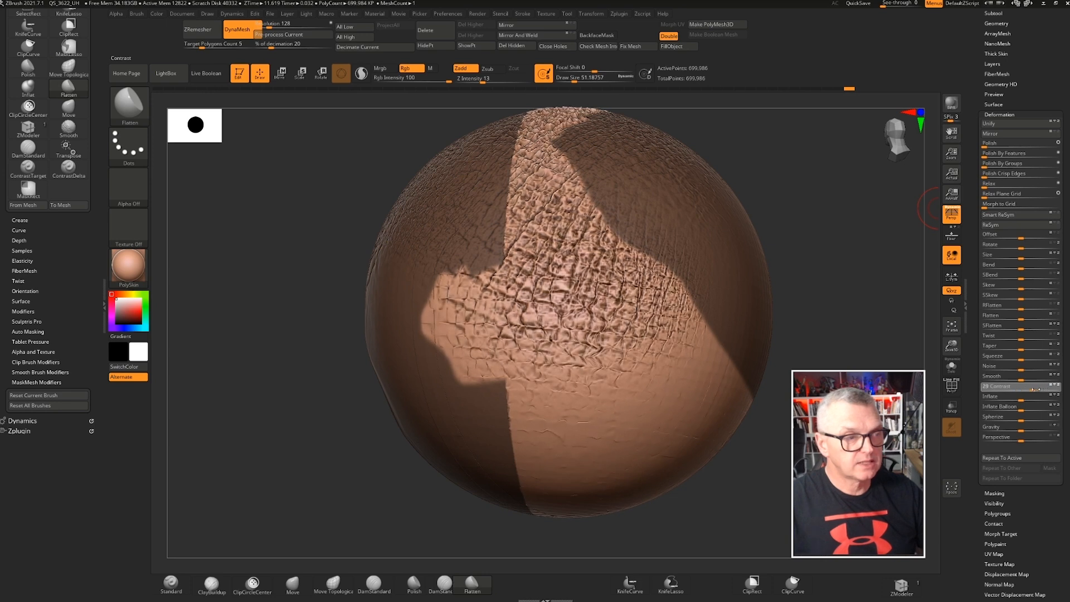
pyautogui.click(1037, 386)
# Clear the mask and examine the contrasted texture regions across the sphere
pyautogui.moveTo(856, 385); pyautogui.dragTo(468, 206)
pyautogui.moveTo(326, 169); pyautogui.dragTo(349, 164, button='right')
pyautogui.keyDown('ctrl'); pyautogui.moveTo(453, 318); pyautogui.dragTo(514, 276, button='right'); pyautogui.keyUp('ctrl')
pyautogui.keyDown('ctrl'); pyautogui.moveTo(328, 237); pyautogui.dragTo(293, 213); pyautogui.keyUp('ctrl')
pyautogui.moveTo(292, 212); pyautogui.dragTo(323, 183, button='right')
pyautogui.keyDown('ctrl'); pyautogui.moveTo(484, 233); pyautogui.dragTo(553, 236, button='right'); pyautogui.keyUp('ctrl')
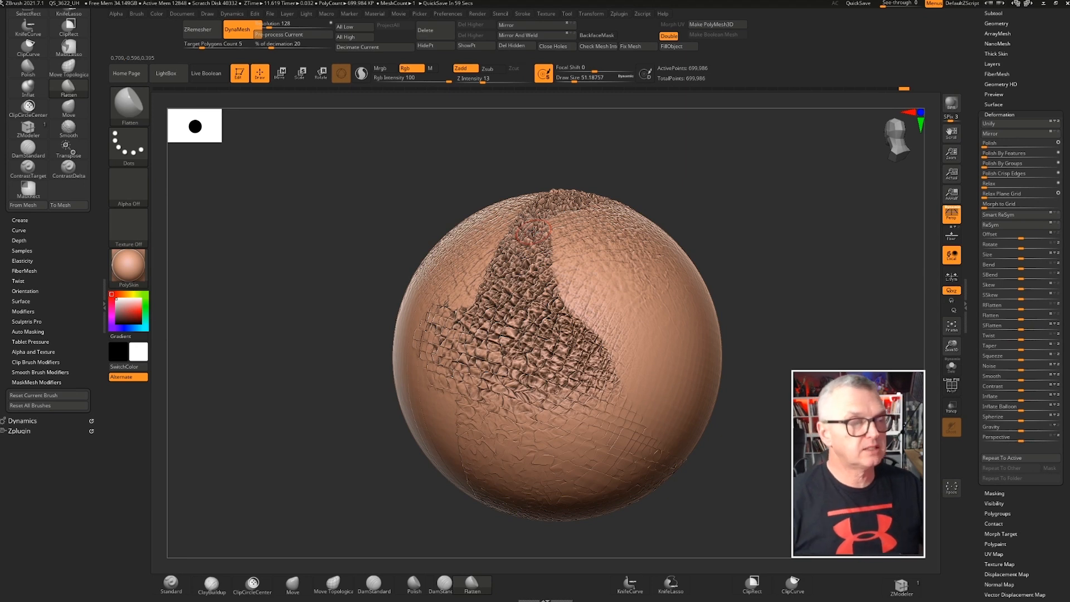
pyautogui.moveTo(340, 280)
pyautogui.mouseDown(button='right')
pyautogui.moveTo(300, 282)
pyautogui.moveTo(313, 308)
pyautogui.moveTo(337, 280)
pyautogui.mouseUp(button='right')
pyautogui.moveTo(499, 365)
pyautogui.keyDown('shift'); pyautogui.mouseDown()
pyautogui.moveTo(538, 409)
pyautogui.moveTo(440, 334)
pyautogui.moveTo(535, 245)
pyautogui.moveTo(613, 204)
pyautogui.moveTo(507, 237)
pyautogui.moveTo(479, 298)
pyautogui.moveTo(485, 343)
pyautogui.moveTo(505, 365)
pyautogui.mouseUp(); pyautogui.keyUp('shift')
pyautogui.moveTo(285, 346)
pyautogui.mouseDown(button='right')
pyautogui.moveTo(345, 351)
pyautogui.moveTo(384, 326)
pyautogui.mouseUp(button='right')
pyautogui.moveTo(264, 291)
pyautogui.keyDown('alt'); pyautogui.mouseDown(button='right')
pyautogui.moveTo(466, 247)
pyautogui.moveTo(557, 295)
pyautogui.moveTo(421, 256)
pyautogui.moveTo(523, 267)
pyautogui.moveTo(525, 253)
pyautogui.moveTo(367, 257)
pyautogui.mouseUp(button='right'); pyautogui.keyUp('alt')
pyautogui.moveTo(417, 253); pyautogui.dragTo(465, 262, button='right')
pyautogui.keyDown('ctrl'); pyautogui.moveTo(466, 263); pyautogui.dragTo(492, 267, button='right'); pyautogui.keyUp('ctrl')
# Collapse the Brush palette and select the ContrastTarget brush
pyautogui.moveTo(5, 67); pyautogui.dragTo(5, 126)
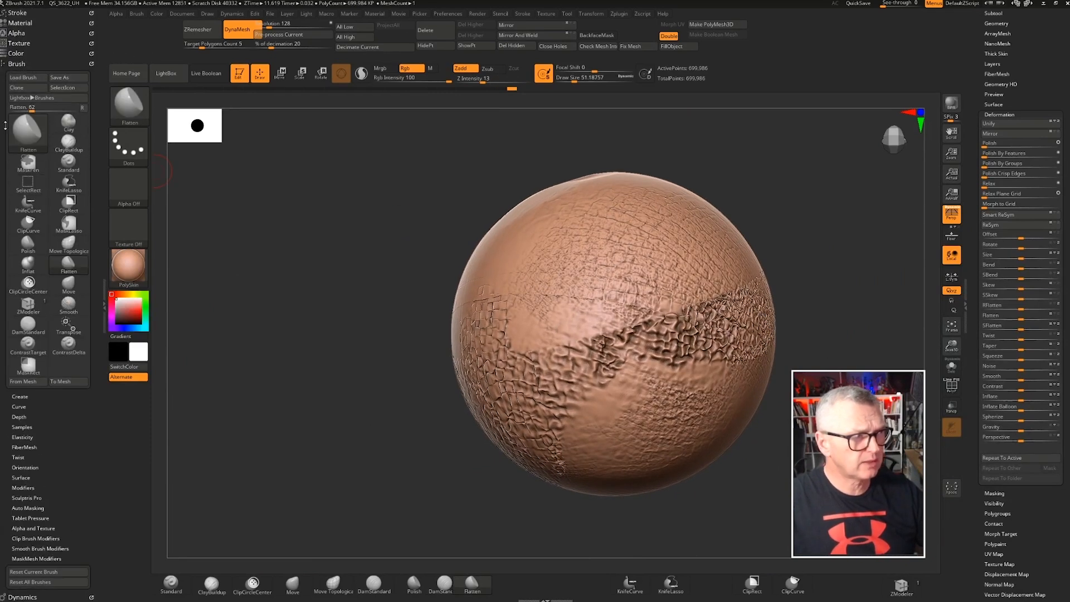
pyautogui.click(17, 63)
pyautogui.click(20, 63)
pyautogui.click(21, 62)
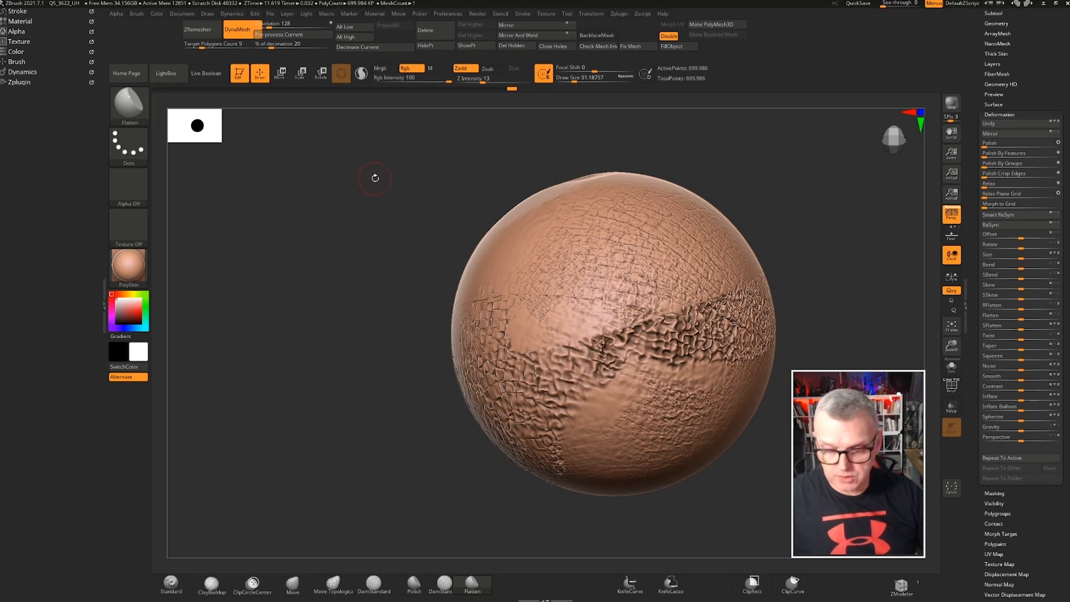
pyautogui.press('b')
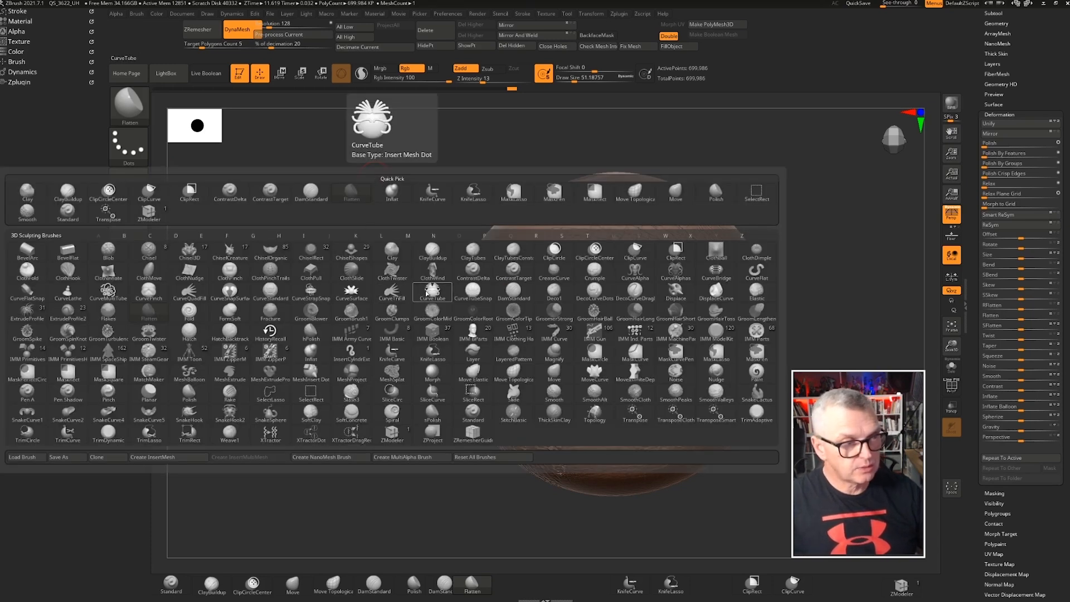
pyautogui.press('c')
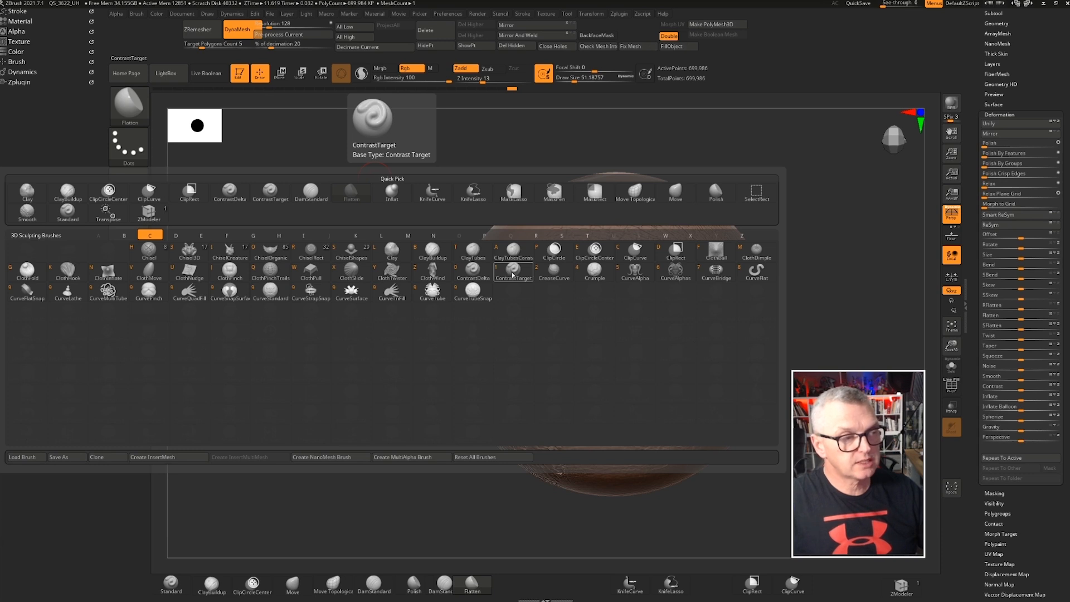
pyautogui.click(512, 272)
pyautogui.moveTo(412, 260); pyautogui.dragTo(452, 227)
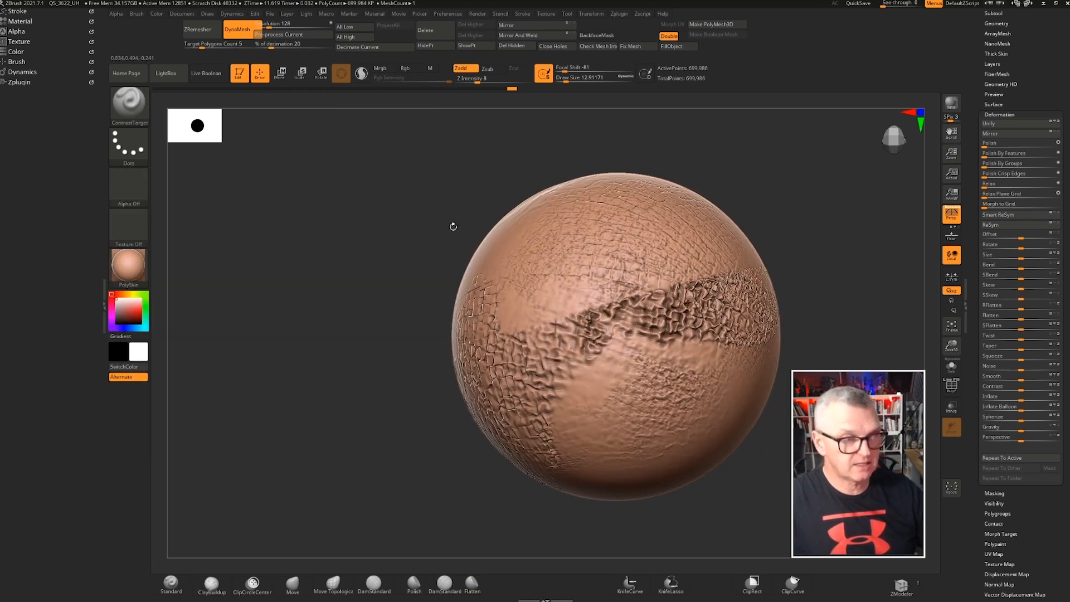
# Set the draw size to about 90 and paint ContrastTarget strokes across the upper sphere
pyautogui.moveTo(567, 79); pyautogui.dragTo(580, 79)
pyautogui.moveTo(396, 177); pyautogui.dragTo(437, 220)
pyautogui.moveTo(603, 205); pyautogui.dragTo(653, 213)
pyautogui.keyDown('ctrl'); pyautogui.moveTo(655, 209); pyautogui.dragTo(699, 246, button='right'); pyautogui.keyUp('ctrl')
pyautogui.moveTo(696, 219); pyautogui.dragTo(545, 160)
pyautogui.moveTo(593, 251)
pyautogui.mouseDown()
pyautogui.moveTo(538, 262)
pyautogui.moveTo(436, 235)
pyautogui.mouseUp()
pyautogui.keyDown('alt'); pyautogui.moveTo(421, 217); pyautogui.dragTo(467, 243, button='right'); pyautogui.keyUp('alt')
pyautogui.moveTo(253, 229)
pyautogui.mouseDown()
pyautogui.moveTo(446, 257)
pyautogui.moveTo(439, 207)
pyautogui.mouseUp()
pyautogui.moveTo(518, 209); pyautogui.dragTo(439, 205)
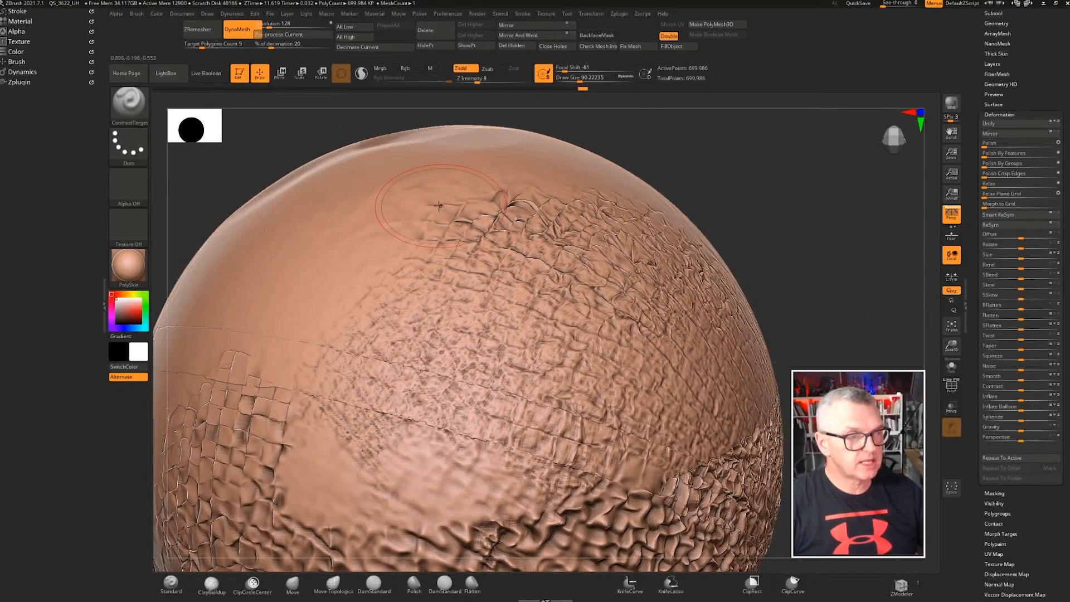
pyautogui.moveTo(832, 228); pyautogui.dragTo(624, 246)
pyautogui.moveTo(775, 305); pyautogui.dragTo(723, 295)
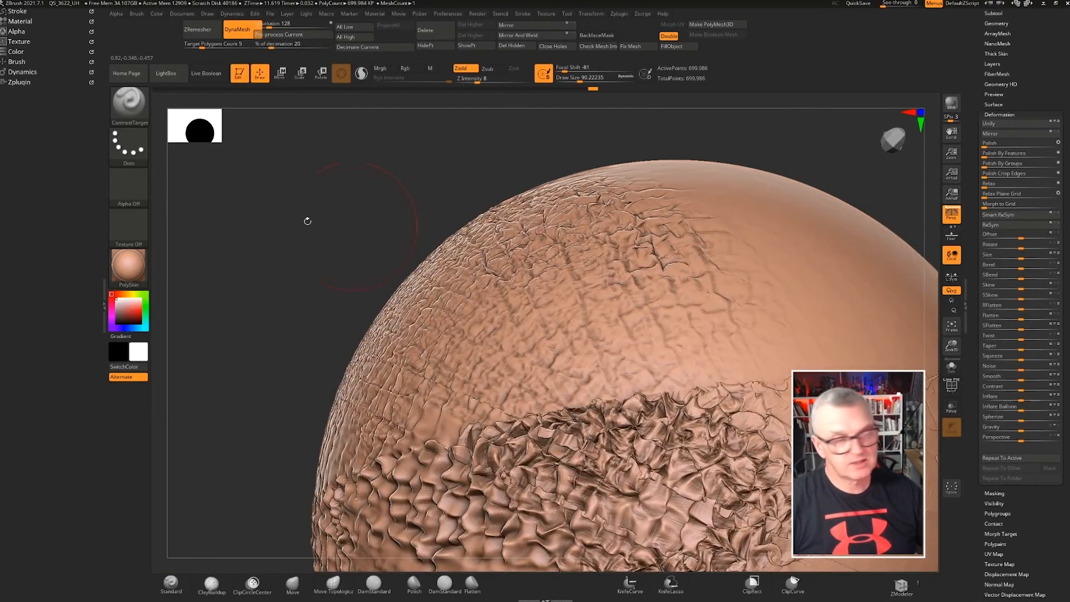
# Continue painting ContrastTarget strokes over the textured band on the sphere
pyautogui.moveTo(37, 119); pyautogui.dragTo(36, 120)
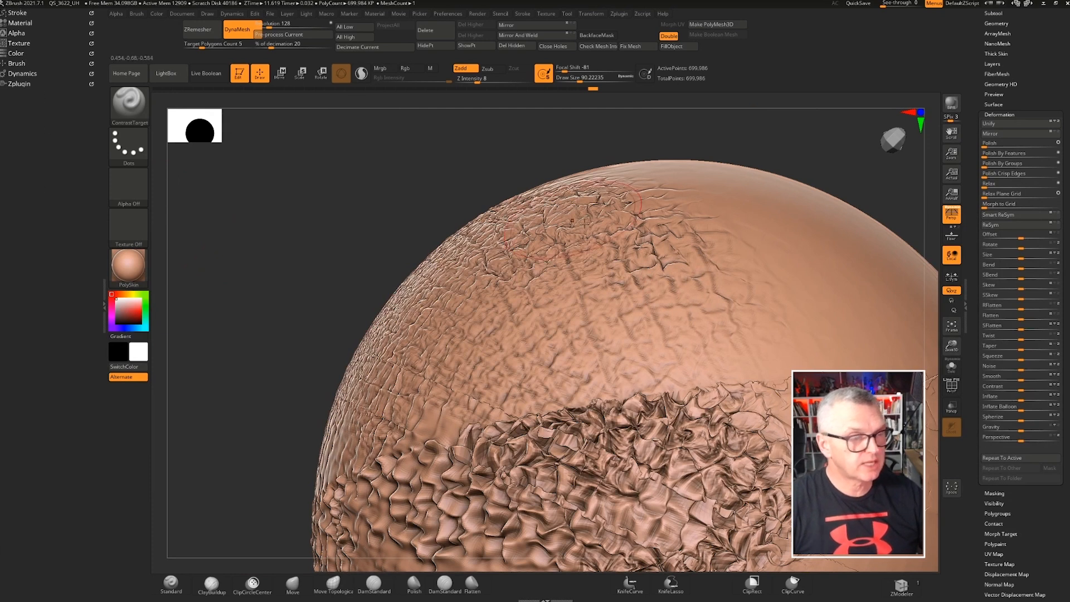
pyautogui.moveTo(732, 276); pyautogui.dragTo(742, 250)
pyautogui.moveTo(789, 323)
pyautogui.mouseDown()
pyautogui.moveTo(432, 401)
pyautogui.moveTo(396, 443)
pyautogui.mouseUp()
pyautogui.moveTo(262, 305); pyautogui.dragTo(491, 305)
pyautogui.keyDown('ctrl'); pyautogui.moveTo(490, 305); pyautogui.dragTo(479, 237, button='right'); pyautogui.keyUp('ctrl')
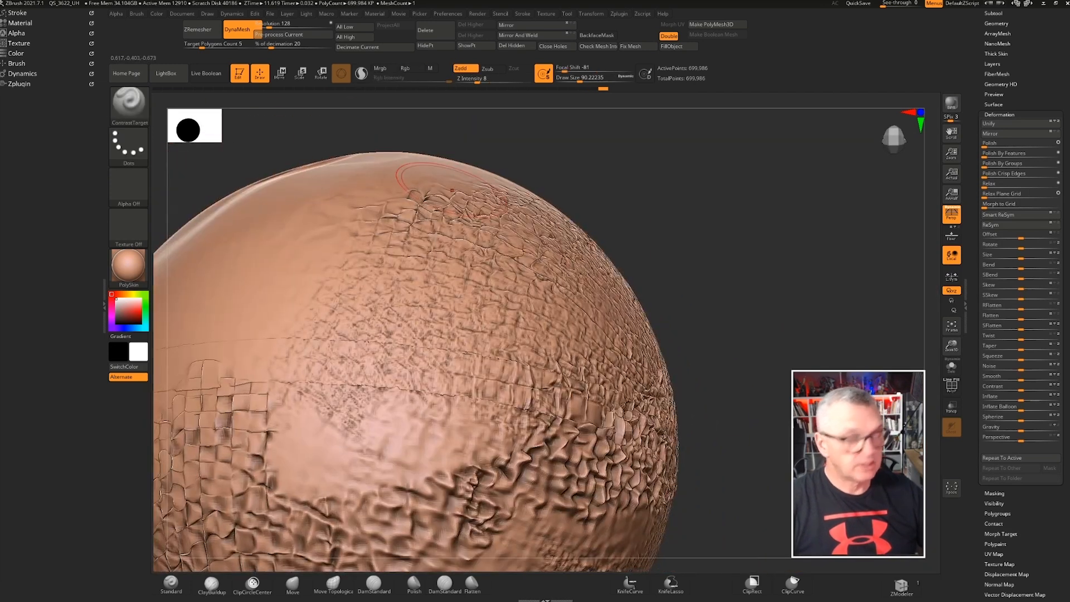
# Select the ContrastDelta brush from the brush library
pyautogui.press('b')
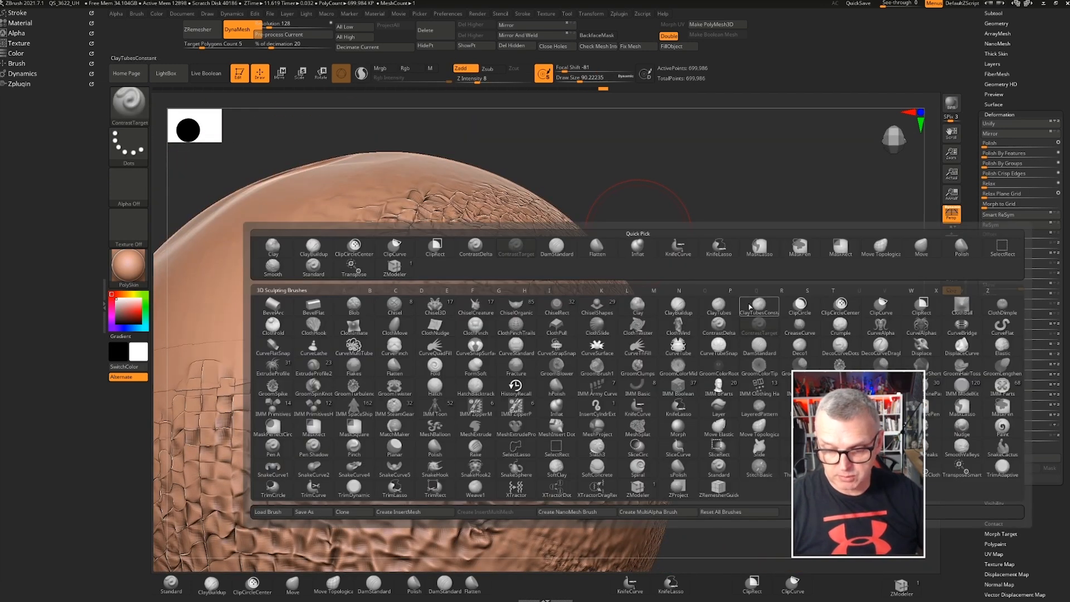
pyautogui.press('c')
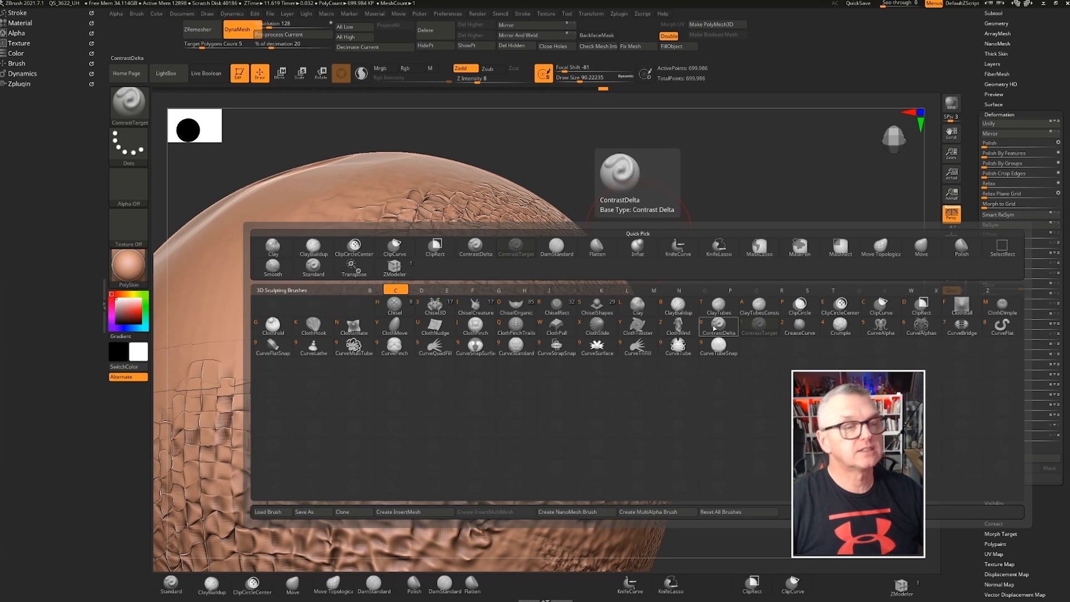
pyautogui.click(714, 329)
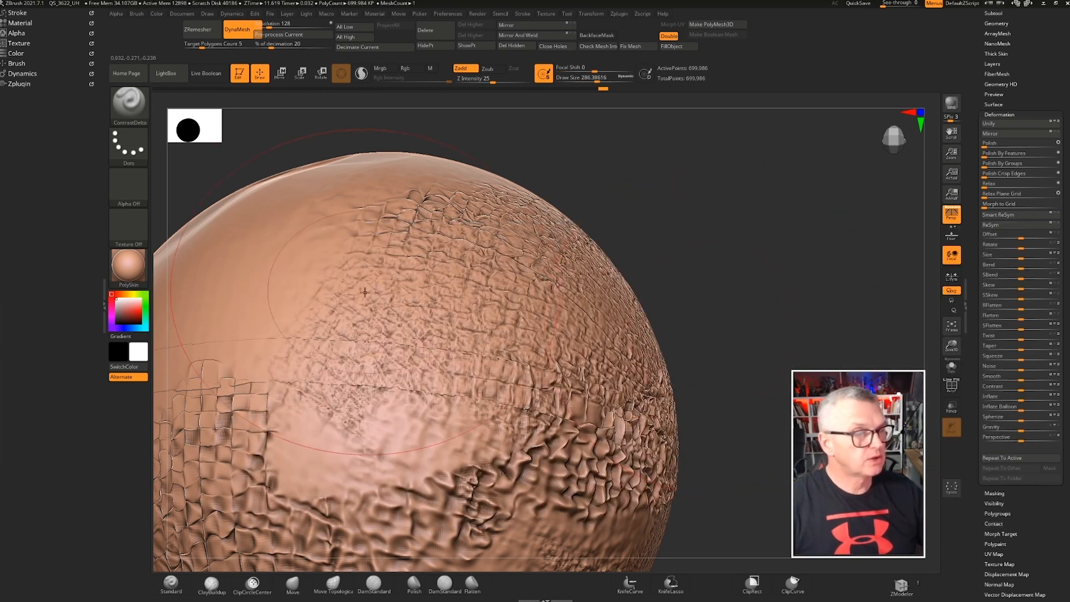
# Reduce the draw size to about 163 and paint ContrastDelta strokes over the textured areas of the sphere
pyautogui.moveTo(600, 77); pyautogui.dragTo(574, 78)
pyautogui.keyDown('alt'); pyautogui.moveTo(433, 258); pyautogui.dragTo(574, 228, button='right'); pyautogui.keyUp('alt')
pyautogui.moveTo(546, 223); pyautogui.dragTo(618, 259)
pyautogui.moveTo(789, 191); pyautogui.dragTo(758, 146)
pyautogui.moveTo(489, 215); pyautogui.dragTo(540, 253)
pyautogui.moveTo(585, 283)
pyautogui.mouseDown()
pyautogui.moveTo(621, 307)
pyautogui.moveTo(607, 343)
pyautogui.mouseUp()
pyautogui.moveTo(515, 346)
pyautogui.mouseDown()
pyautogui.moveTo(474, 357)
pyautogui.moveTo(498, 337)
pyautogui.mouseUp()
pyautogui.keyDown('ctrl'); pyautogui.moveTo(585, 251); pyautogui.dragTo(585, 112, button='right'); pyautogui.keyUp('ctrl')
pyautogui.click(587, 79)
pyautogui.moveTo(566, 345)
pyautogui.keyDown('shift'); pyautogui.mouseDown()
pyautogui.moveTo(515, 385)
pyautogui.moveTo(662, 310)
pyautogui.moveTo(477, 347)
pyautogui.mouseUp(); pyautogui.keyUp('shift')
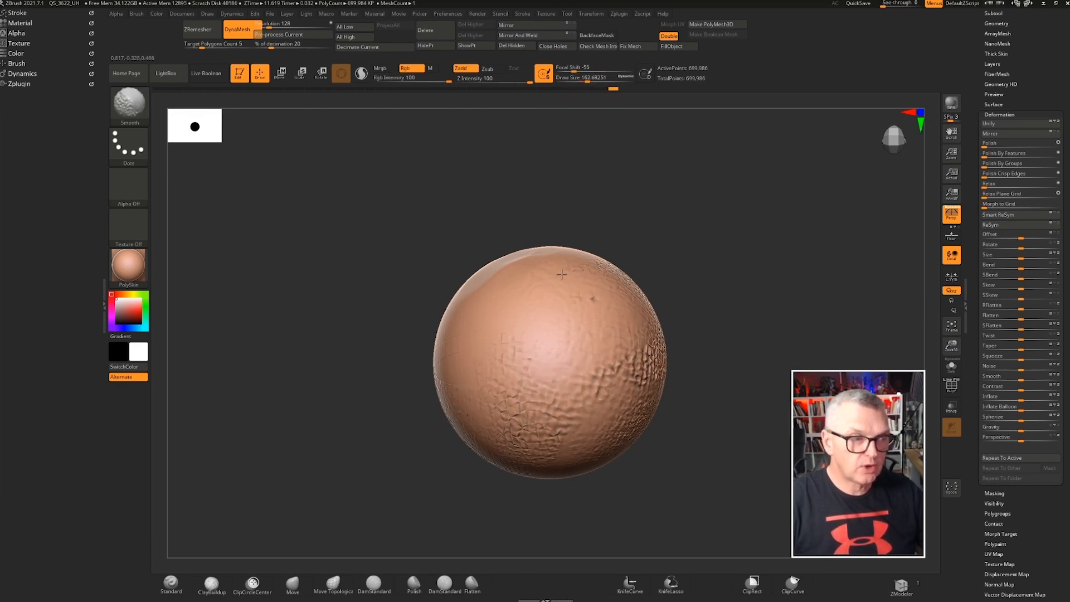
pyautogui.moveTo(818, 244)
pyautogui.mouseDown()
pyautogui.moveTo(661, 228)
pyautogui.moveTo(628, 196)
pyautogui.mouseUp()
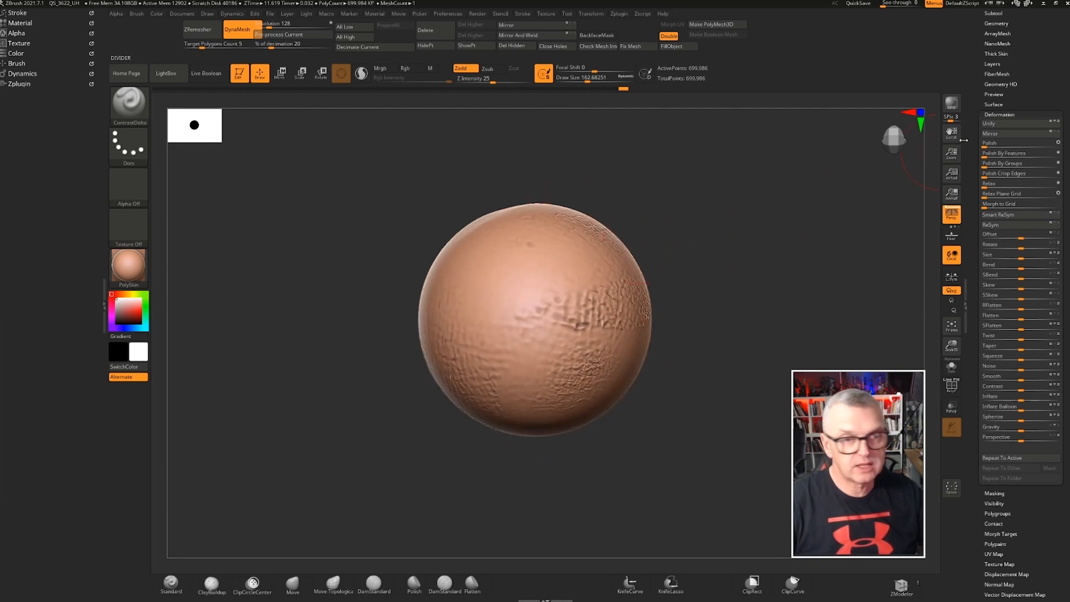
pyautogui.moveTo(971, 148); pyautogui.dragTo(971, 223)
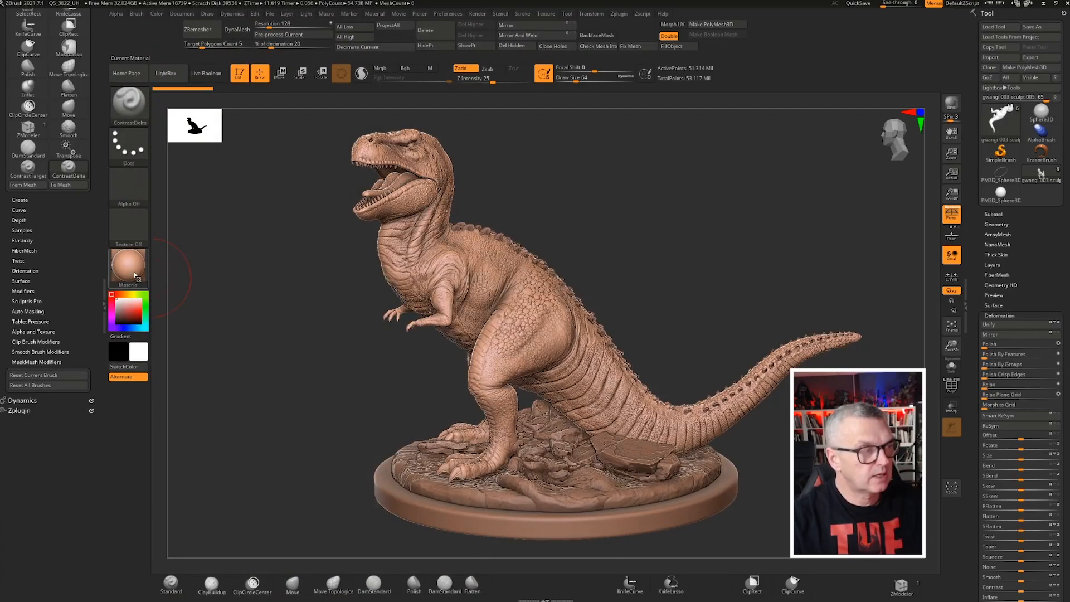
# Apply the MatCap Gray material to the dinosaur sculpt
pyautogui.click(125, 266)
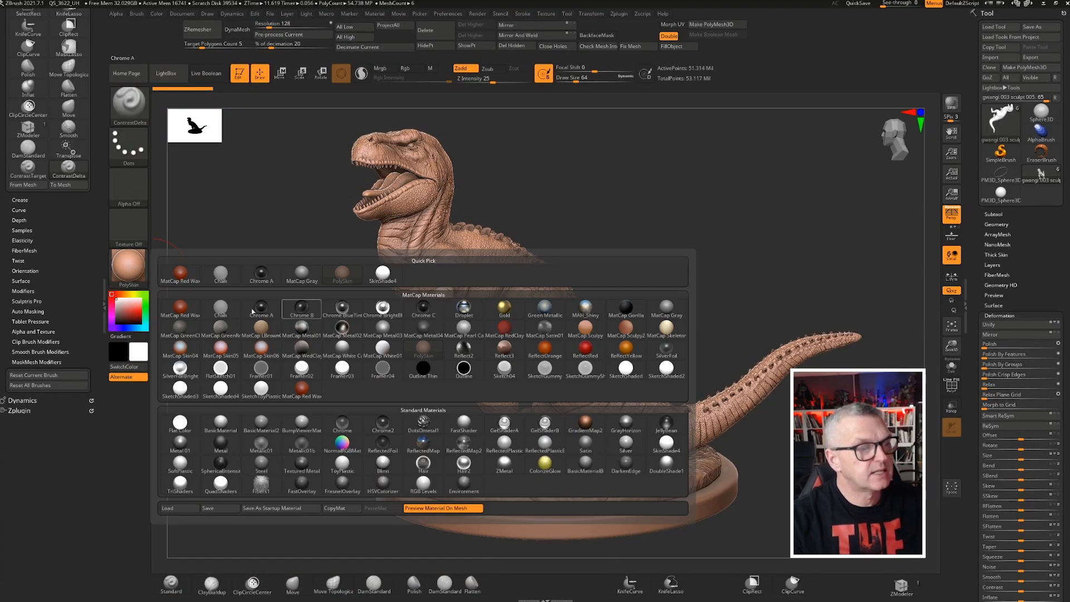
pyautogui.click(303, 275)
pyautogui.moveTo(296, 282); pyautogui.dragTo(607, 316)
pyautogui.moveTo(607, 315)
pyautogui.mouseDown(button='right')
pyautogui.moveTo(268, 223)
pyautogui.moveTo(460, 251)
pyautogui.moveTo(766, 348)
pyautogui.moveTo(680, 312)
pyautogui.moveTo(682, 287)
pyautogui.moveTo(487, 254)
pyautogui.moveTo(562, 327)
pyautogui.mouseUp(button='right')
pyautogui.moveTo(562, 327)
pyautogui.mouseDown(button='right')
pyautogui.moveTo(590, 313)
pyautogui.moveTo(628, 325)
pyautogui.moveTo(585, 335)
pyautogui.moveTo(596, 379)
pyautogui.moveTo(613, 313)
pyautogui.moveTo(594, 269)
pyautogui.moveTo(565, 267)
pyautogui.moveTo(554, 281)
pyautogui.moveTo(562, 294)
pyautogui.moveTo(579, 245)
pyautogui.moveTo(641, 264)
pyautogui.moveTo(663, 290)
pyautogui.moveTo(735, 273)
pyautogui.moveTo(572, 236)
pyautogui.mouseUp(button='right')
pyautogui.moveTo(624, 295); pyautogui.dragTo(661, 347, button='right')
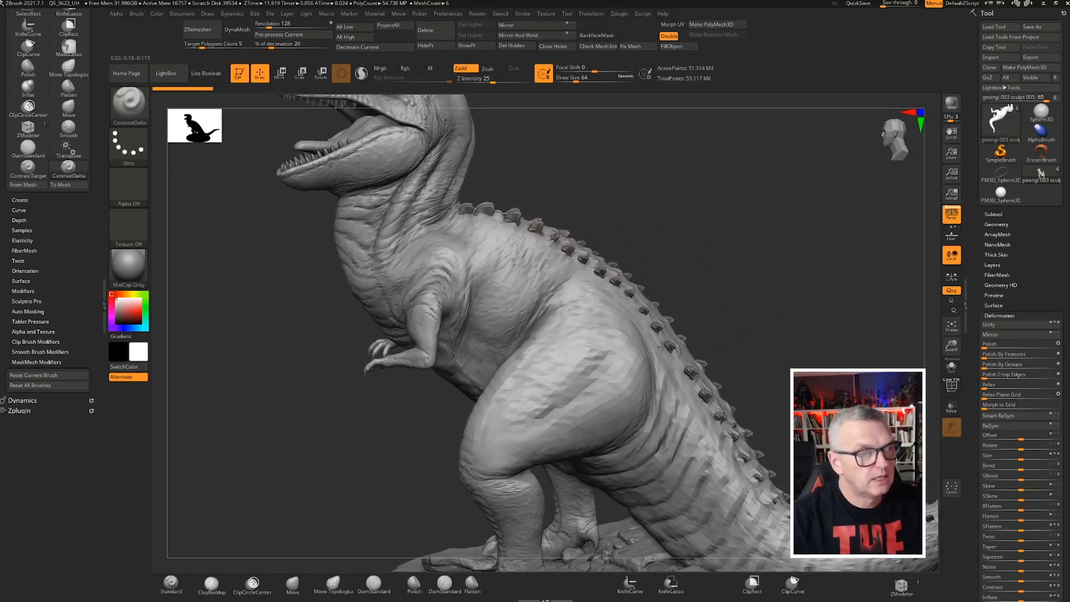
pyautogui.keyDown('alt'); pyautogui.moveTo(573, 228); pyautogui.dragTo(667, 329, button='right'); pyautogui.keyUp('alt')
pyautogui.moveTo(667, 279); pyautogui.dragTo(641, 276, button='right')
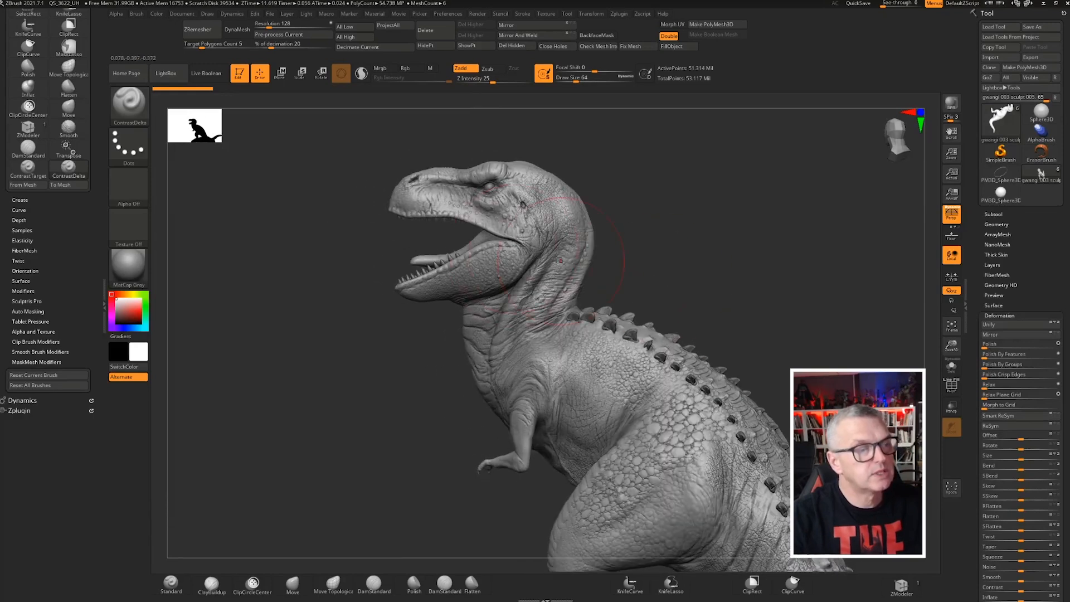
pyautogui.keyDown('ctrl'); pyautogui.moveTo(560, 260); pyautogui.dragTo(638, 400, button='right'); pyautogui.keyUp('ctrl')
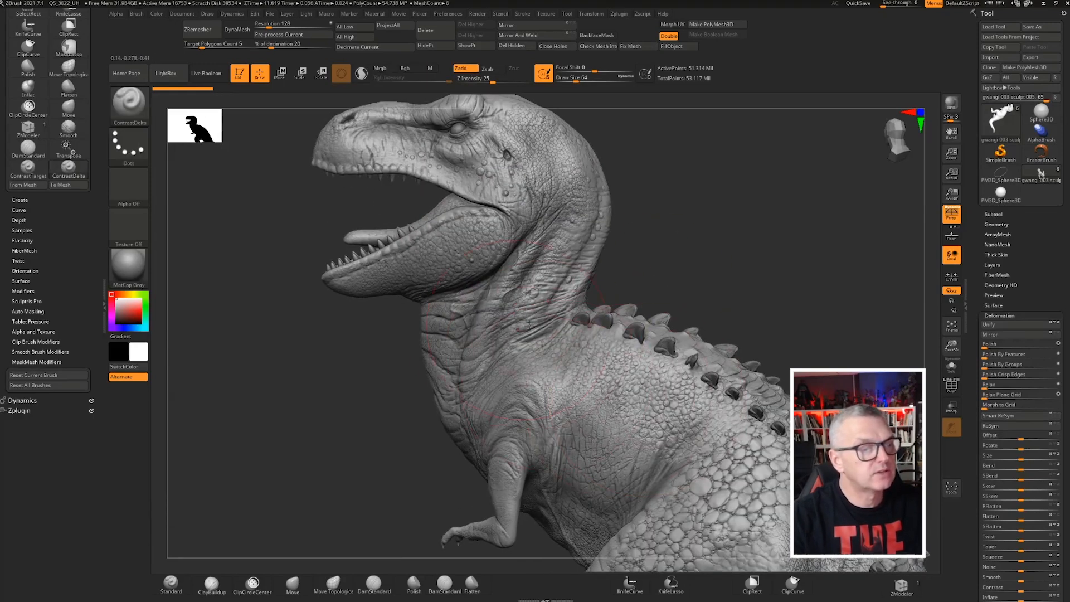
# Step the dinosaur down one subdivision level and nudge the Contrast deformation slider
pyautogui.moveTo(978, 293); pyautogui.dragTo(977, 260)
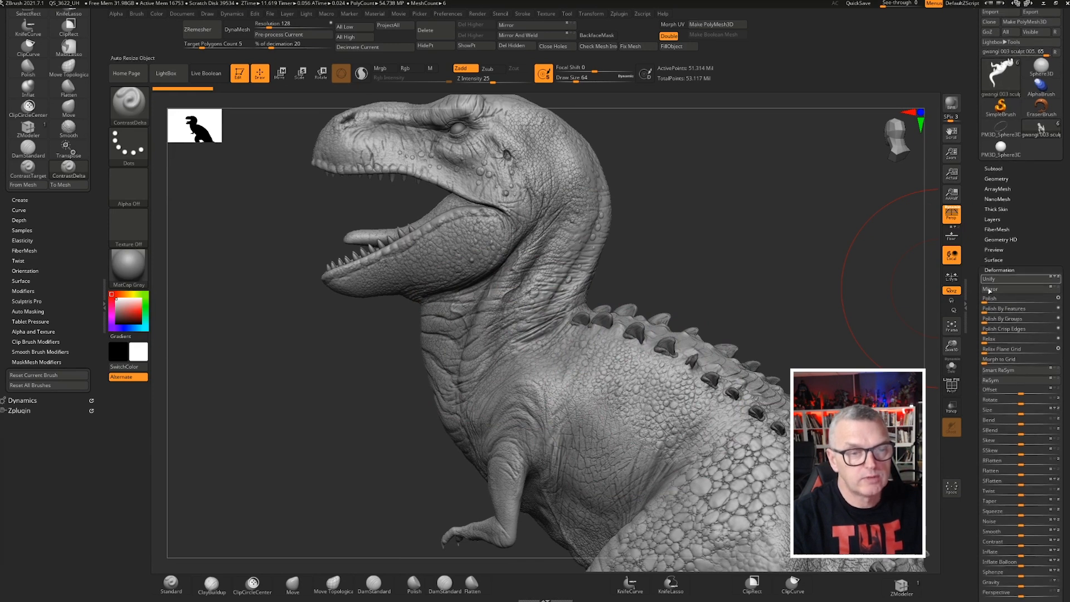
pyautogui.moveTo(973, 380); pyautogui.dragTo(973, 260)
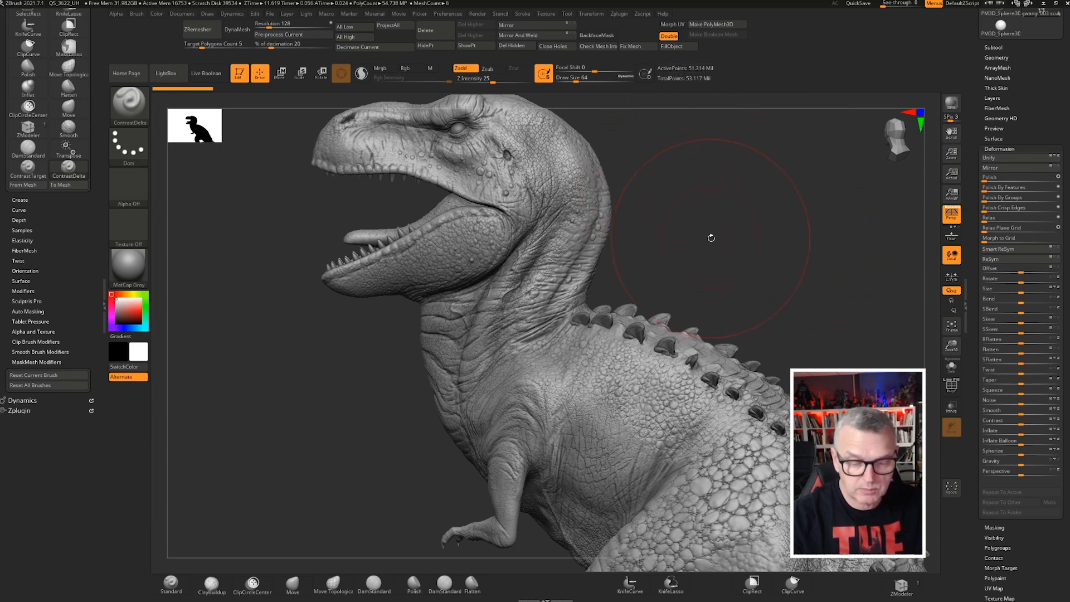
pyautogui.press('shift')
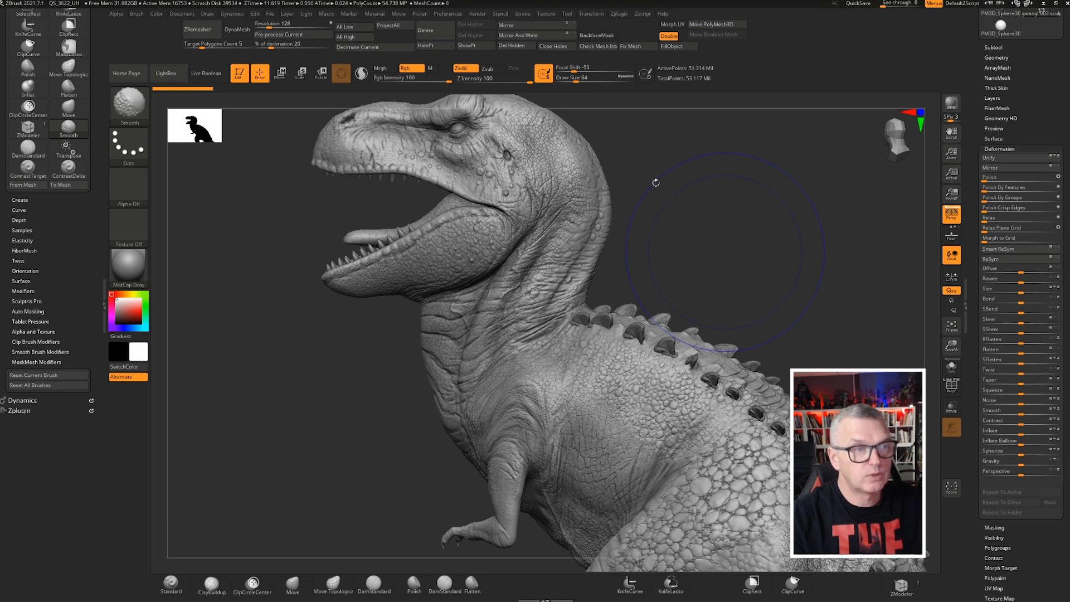
pyautogui.hotkey('shift', 'd')
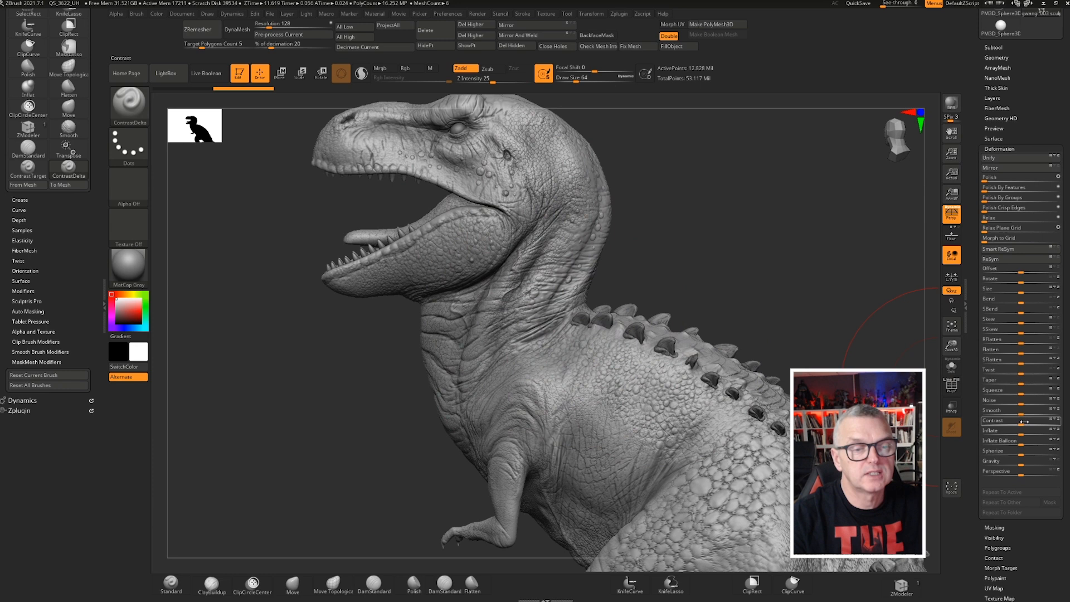
pyautogui.moveTo(1021, 424)
pyautogui.mouseDown()
pyautogui.moveTo(1035, 425)
pyautogui.moveTo(1025, 425)
pyautogui.mouseUp()
# Apply a stronger Contrast deformation to the dinosaur's skin
pyautogui.keyDown('ctrl'); pyautogui.moveTo(570, 304); pyautogui.dragTo(665, 270, button='right'); pyautogui.keyUp('ctrl')
pyautogui.moveTo(666, 270); pyautogui.dragTo(525, 333)
pyautogui.moveTo(433, 344); pyautogui.dragTo(547, 377)
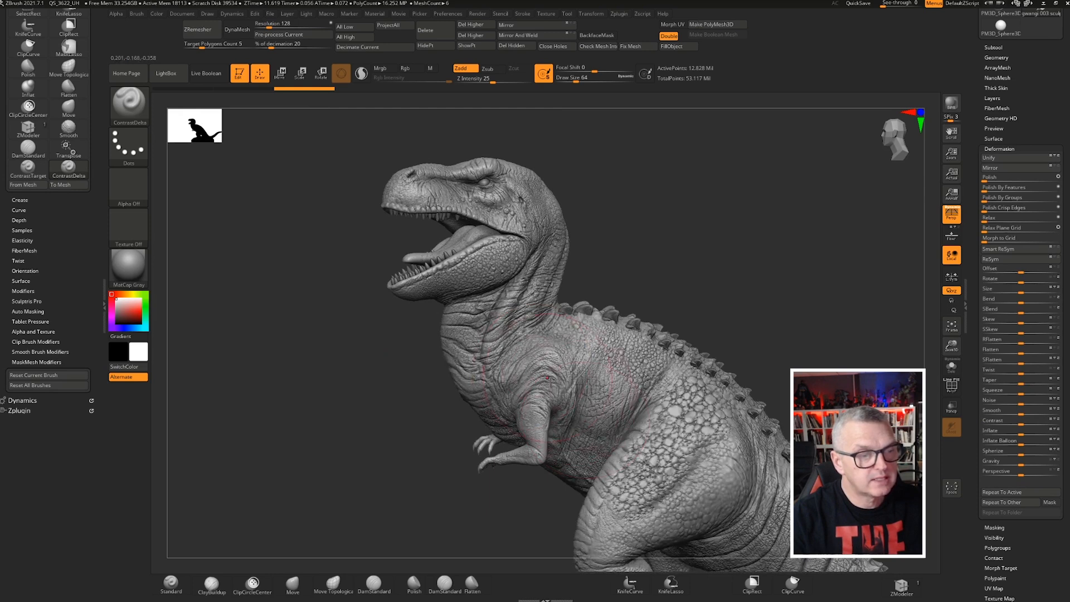
pyautogui.moveTo(388, 379); pyautogui.dragTo(521, 345)
pyautogui.moveTo(518, 345)
pyautogui.keyDown('ctrl'); pyautogui.mouseDown(button='right')
pyautogui.moveTo(417, 318)
pyautogui.moveTo(543, 266)
pyautogui.moveTo(841, 366)
pyautogui.moveTo(805, 353)
pyautogui.mouseUp(button='right'); pyautogui.keyUp('ctrl')
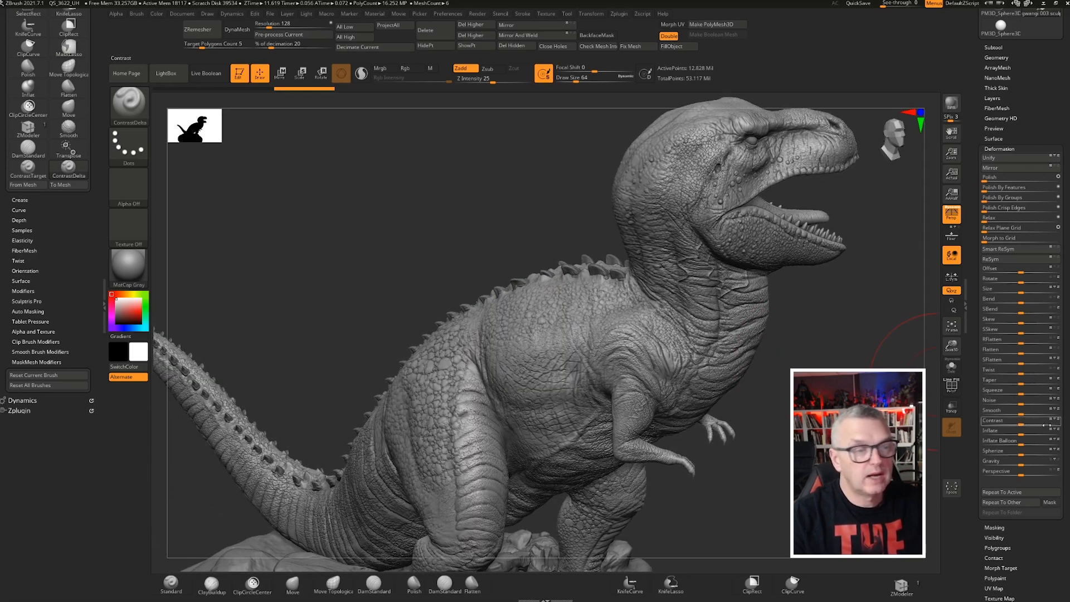
pyautogui.moveTo(1050, 425); pyautogui.dragTo(976, 410)
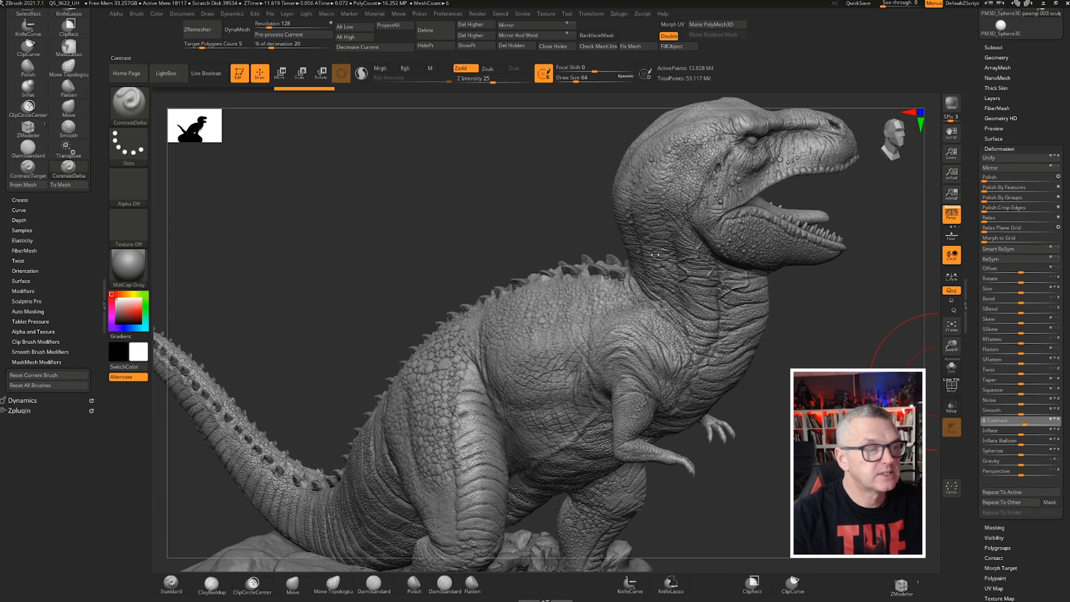
# Inspect the dinosaur's contrasted skin detail from several angles
pyautogui.moveTo(666, 236); pyautogui.dragTo(587, 292)
pyautogui.moveTo(410, 274); pyautogui.dragTo(441, 332, button='right')
pyautogui.moveTo(770, 434); pyautogui.dragTo(563, 347, button='right')
pyautogui.moveTo(412, 340)
pyautogui.mouseDown(button='right')
pyautogui.moveTo(637, 199)
pyautogui.moveTo(665, 273)
pyautogui.moveTo(557, 251)
pyautogui.moveTo(453, 201)
pyautogui.mouseUp(button='right')
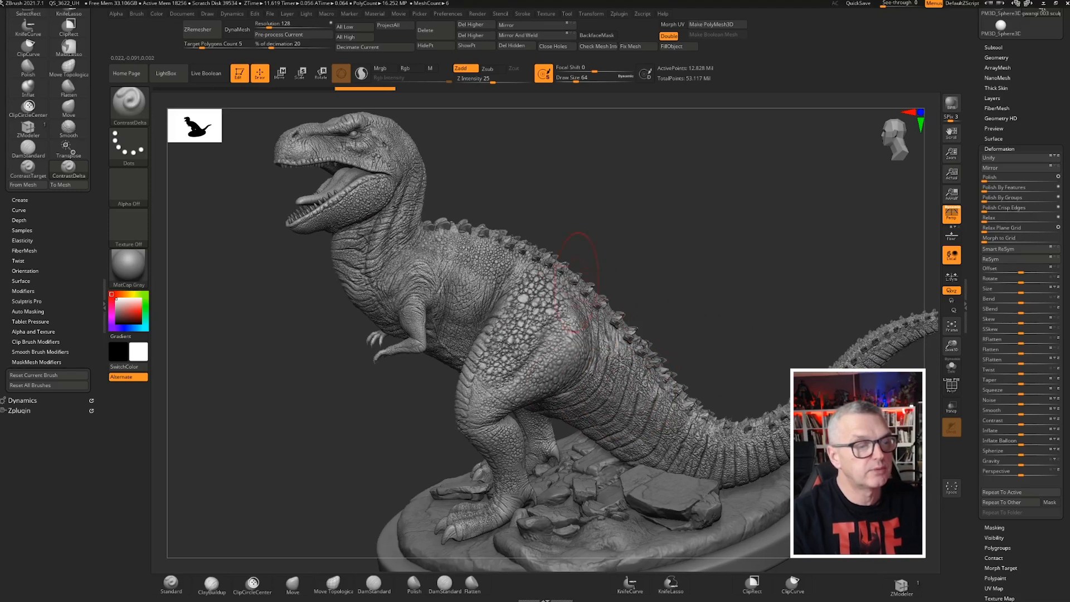
pyautogui.moveTo(300, 363); pyautogui.dragTo(333, 355, button='right')
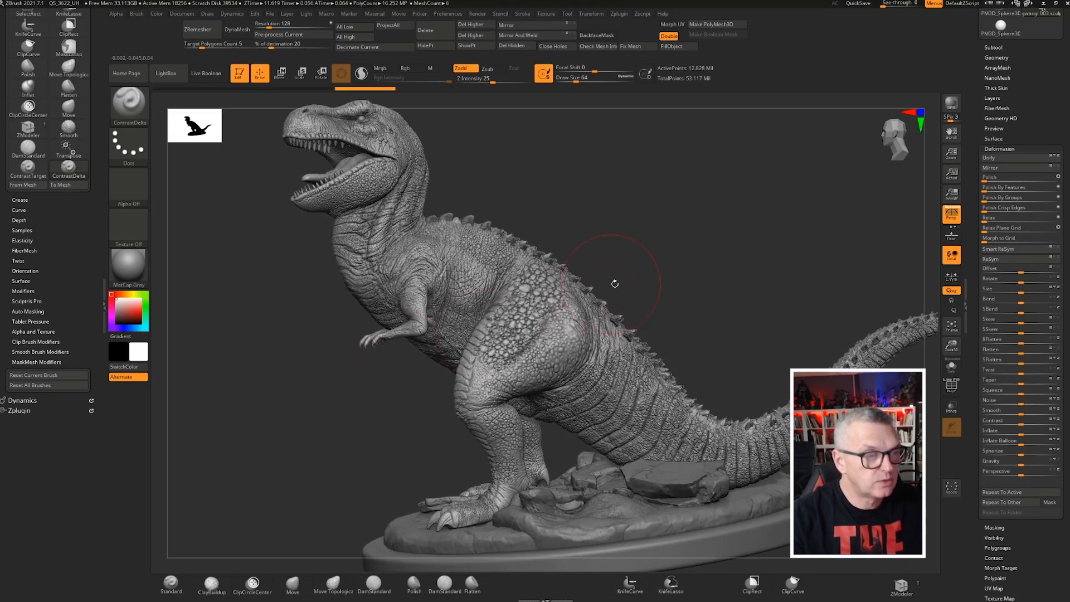
pyautogui.moveTo(636, 257); pyautogui.dragTo(583, 249, button='right')
pyautogui.press('ctrl')
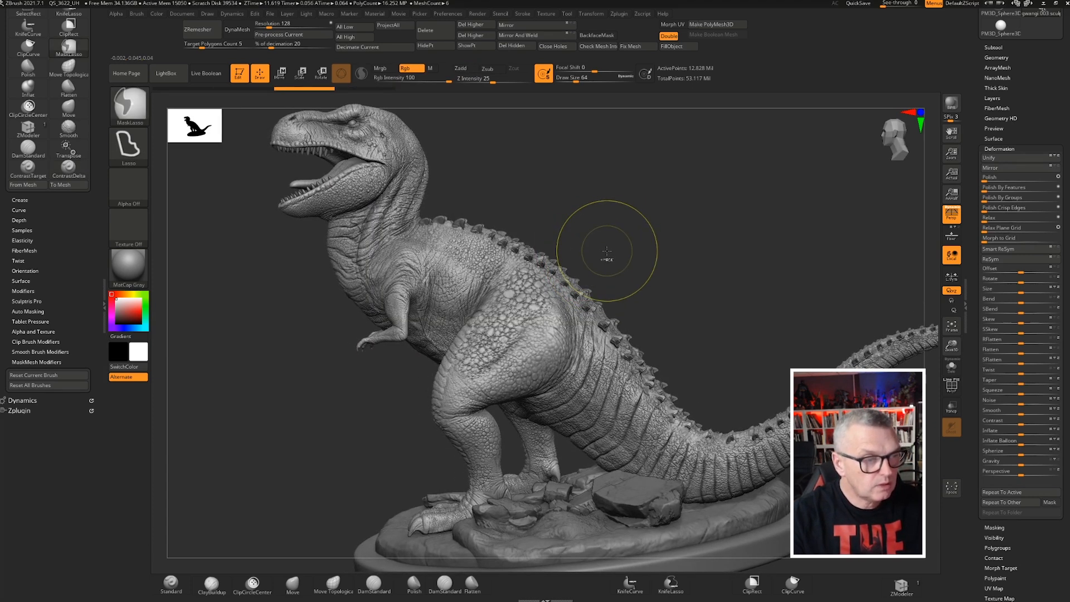
pyautogui.click(989, 148)
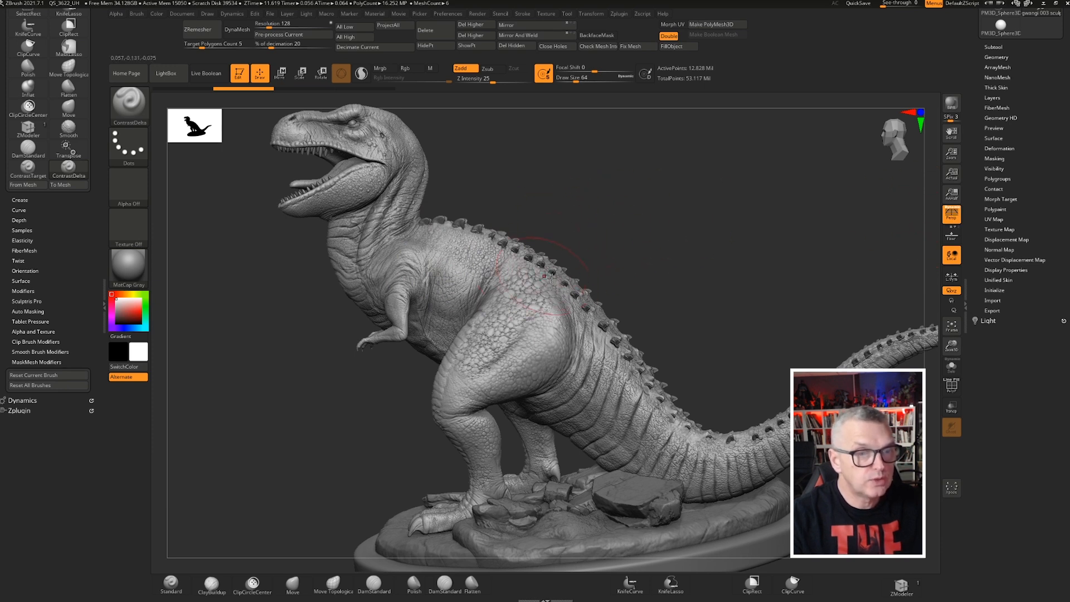
pyautogui.moveTo(974, 167); pyautogui.dragTo(973, 230)
# Delete the higher subdivision levels of the dinosaur mesh
pyautogui.click(991, 159)
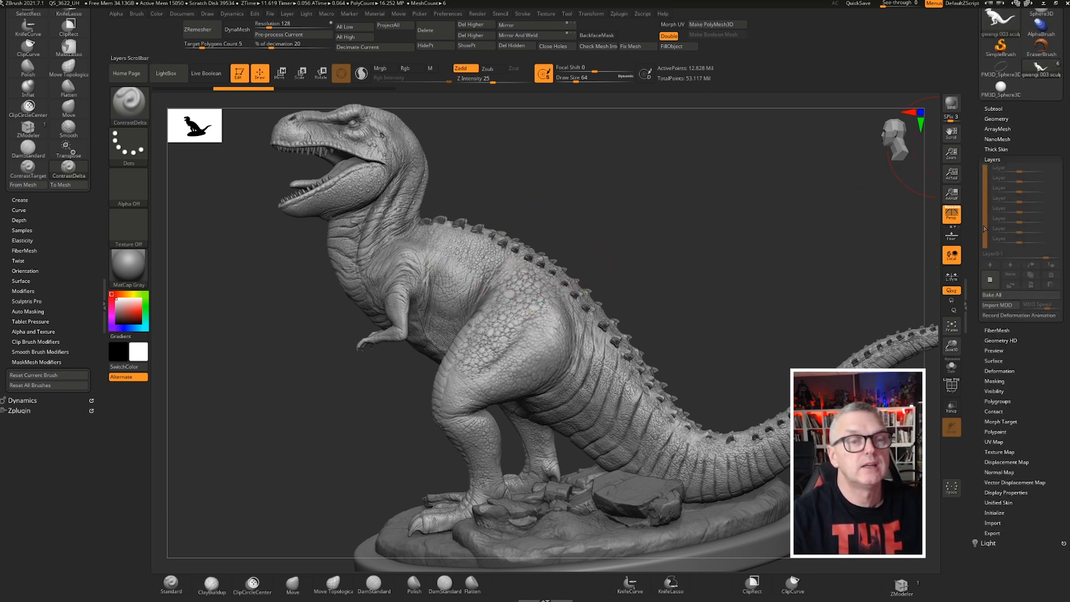
pyautogui.click(990, 279)
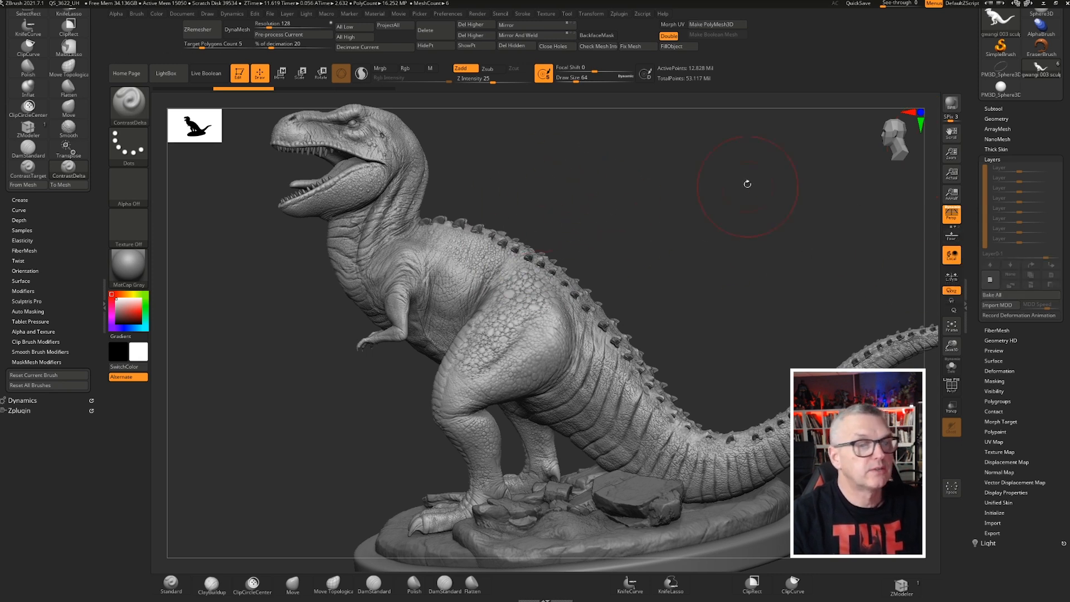
pyautogui.click(992, 158)
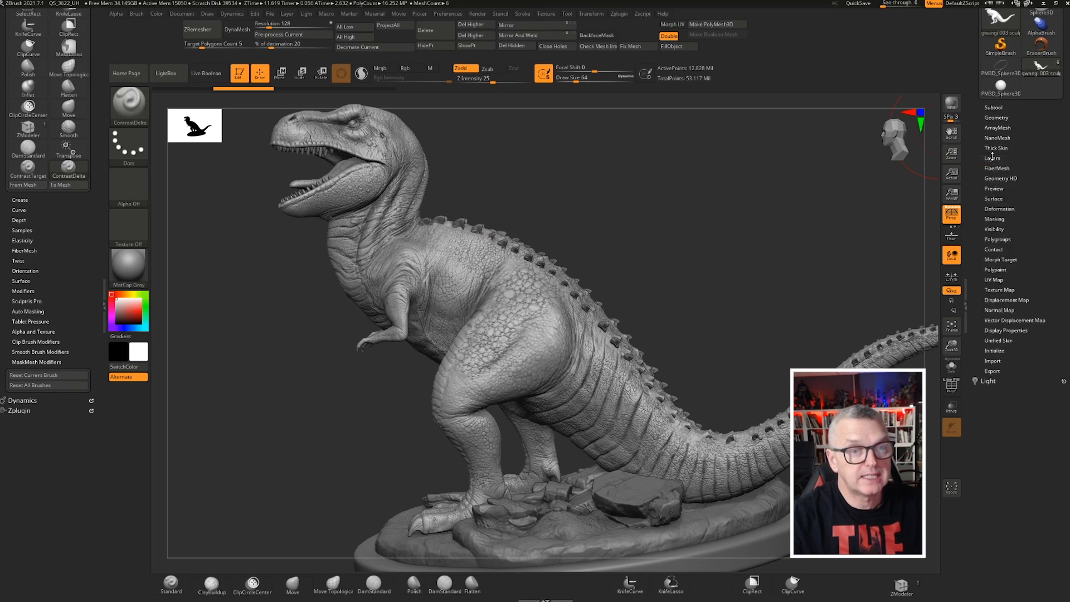
pyautogui.click(991, 117)
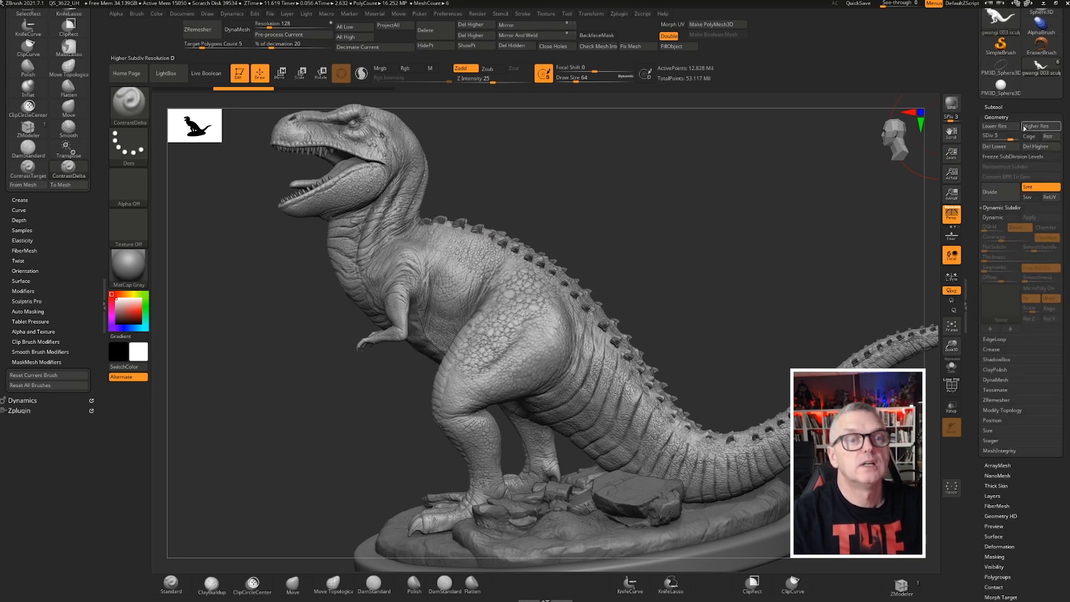
pyautogui.click(1034, 148)
pyautogui.click(996, 118)
pyautogui.moveTo(974, 157); pyautogui.dragTo(974, 167)
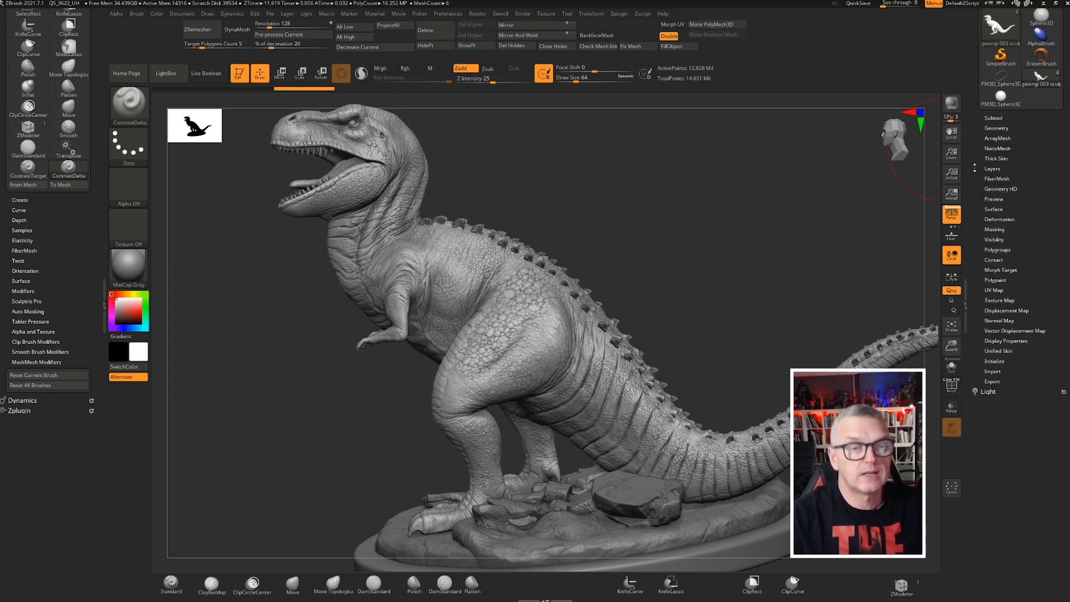
pyautogui.moveTo(977, 217); pyautogui.dragTo(976, 226)
# Create a new sculpting layer on the dinosaur
pyautogui.click(992, 178)
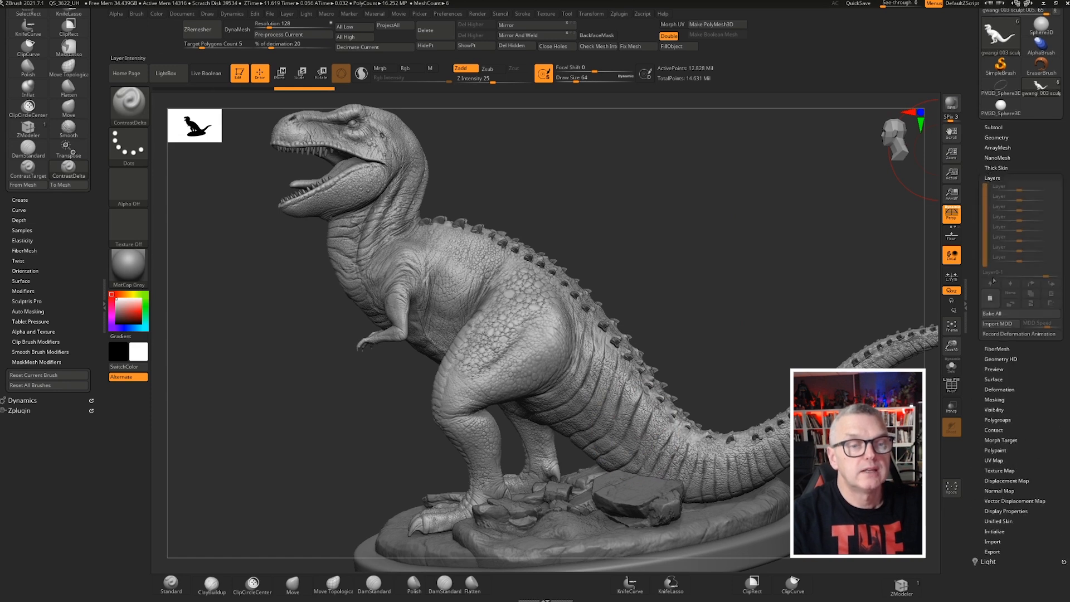
pyautogui.click(986, 297)
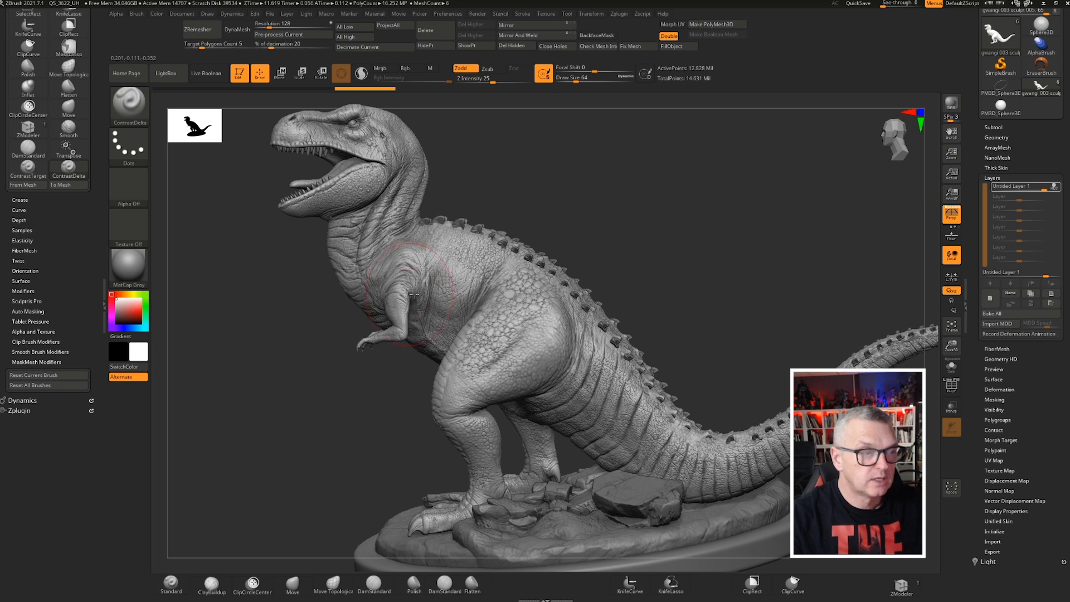
pyautogui.moveTo(978, 442); pyautogui.dragTo(980, 367)
pyautogui.moveTo(977, 426); pyautogui.dragTo(987, 341)
# Apply Contrast deformation to the dinosaur on the new layer
pyautogui.click(994, 328)
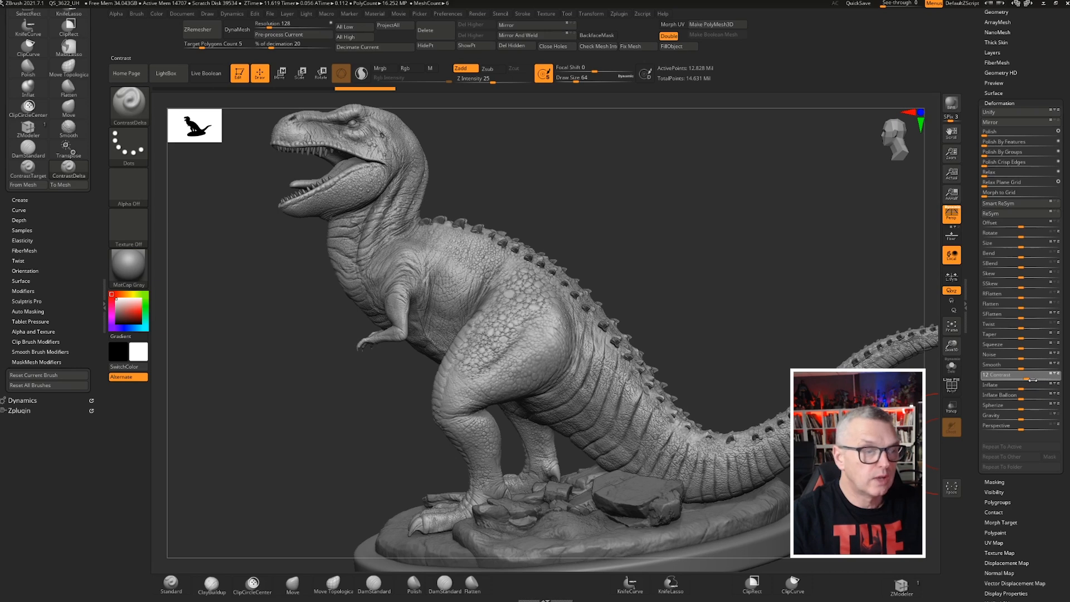
pyautogui.moveTo(1027, 379); pyautogui.dragTo(1028, 378)
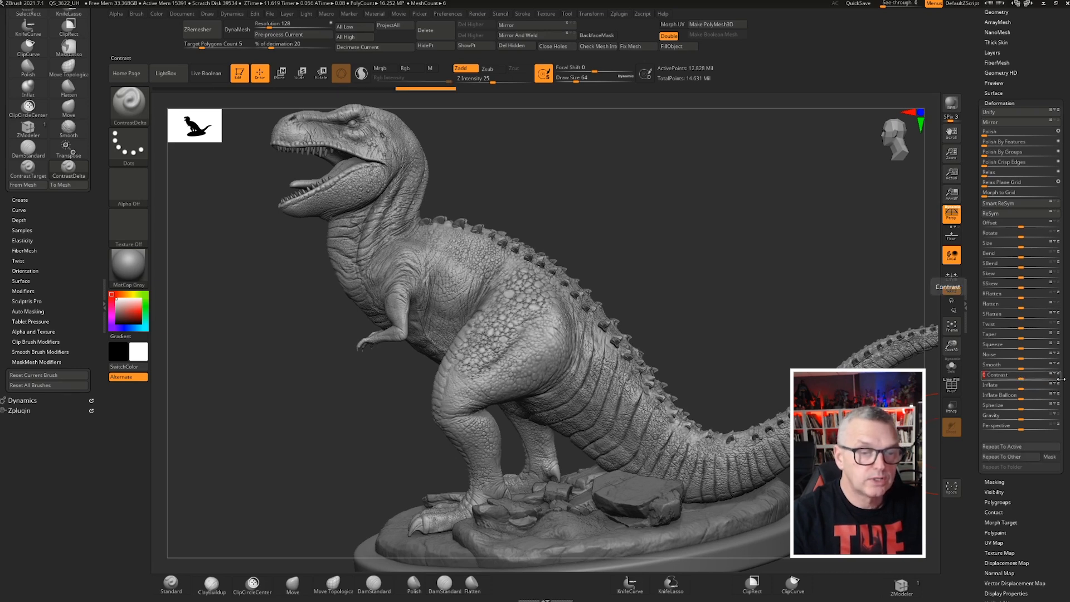
pyautogui.moveTo(1058, 379); pyautogui.dragTo(1041, 379)
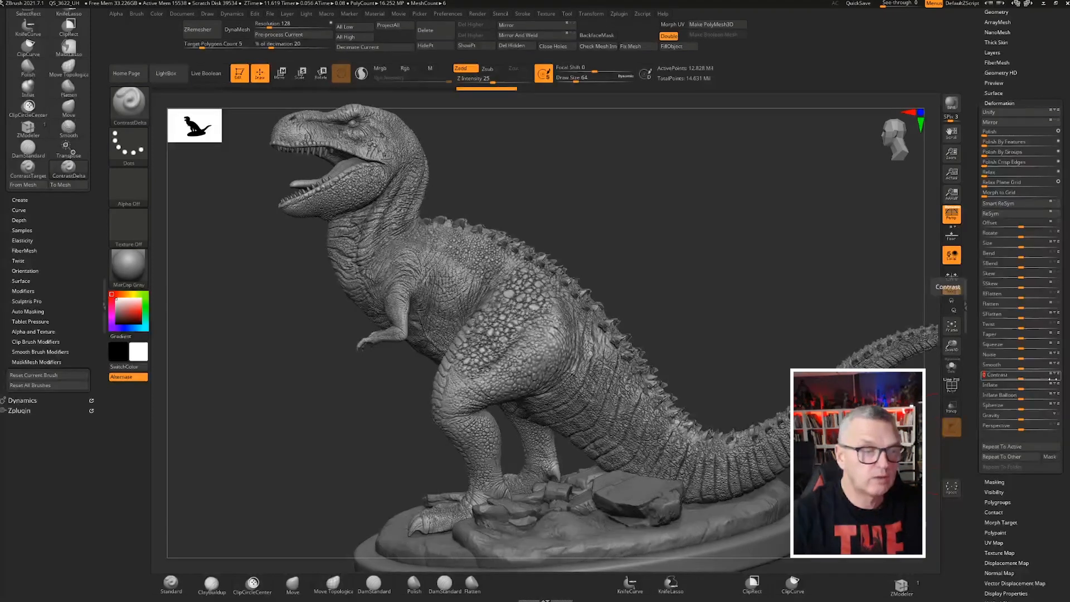
pyautogui.moveTo(1054, 378); pyautogui.dragTo(1036, 379)
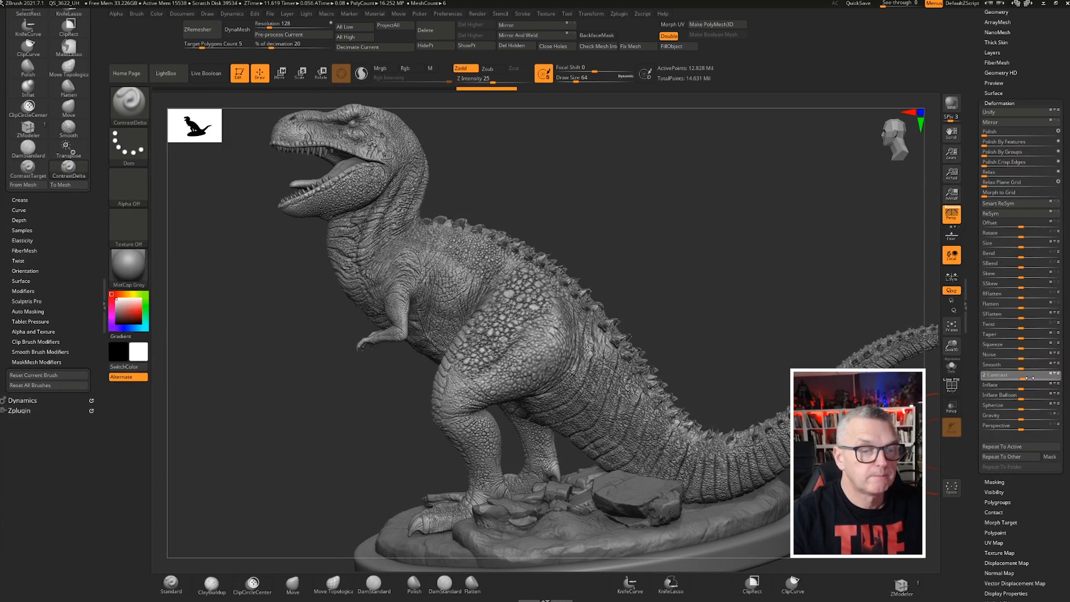
# Orbit around the dinosaur to inspect the contrasted skin
pyautogui.moveTo(735, 245); pyautogui.dragTo(650, 269)
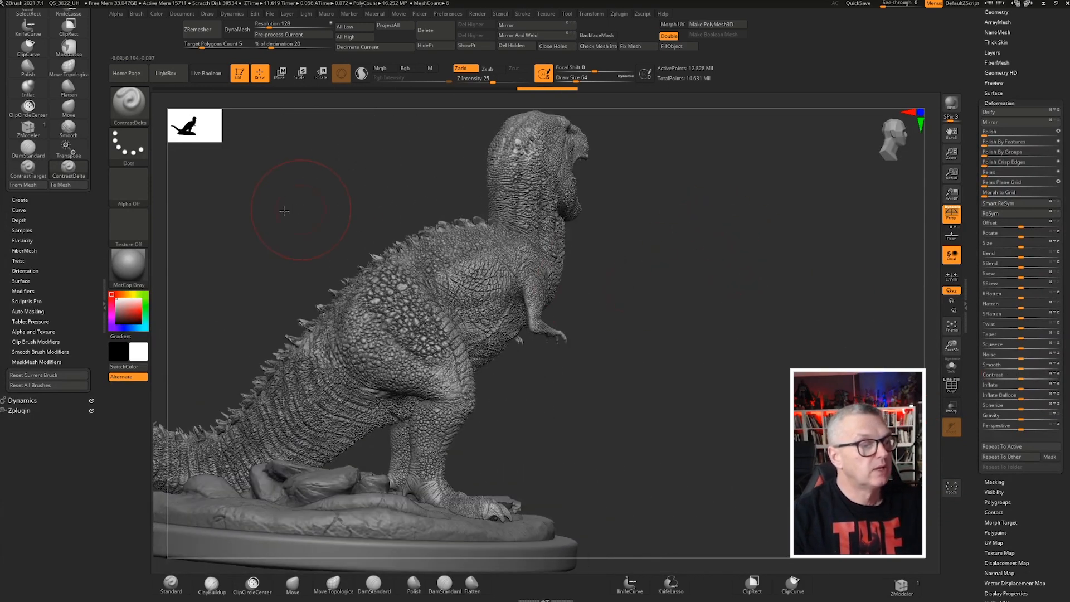
pyautogui.moveTo(283, 209); pyautogui.dragTo(299, 214)
pyautogui.keyDown('ctrl'); pyautogui.moveTo(327, 218); pyautogui.dragTo(396, 263, button='right'); pyautogui.keyUp('ctrl')
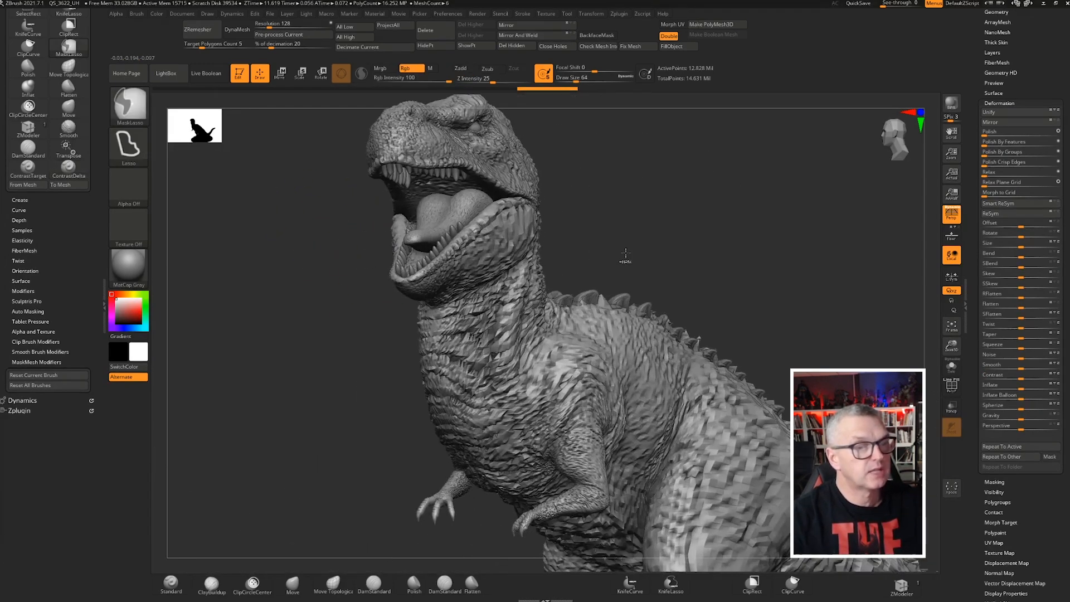
pyautogui.click(999, 103)
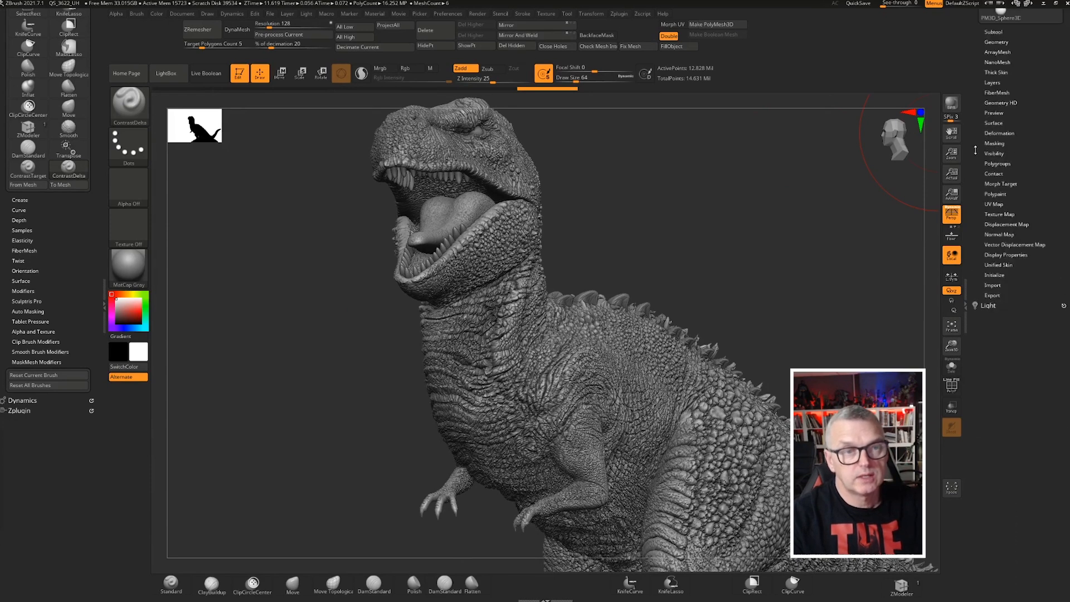
# Open the dinosaur's layers and scrub the contrast layer's intensity slider to about 0.4 to compare strengths
pyautogui.moveTo(701, 256); pyautogui.dragTo(687, 205, button='right')
pyautogui.click(992, 243)
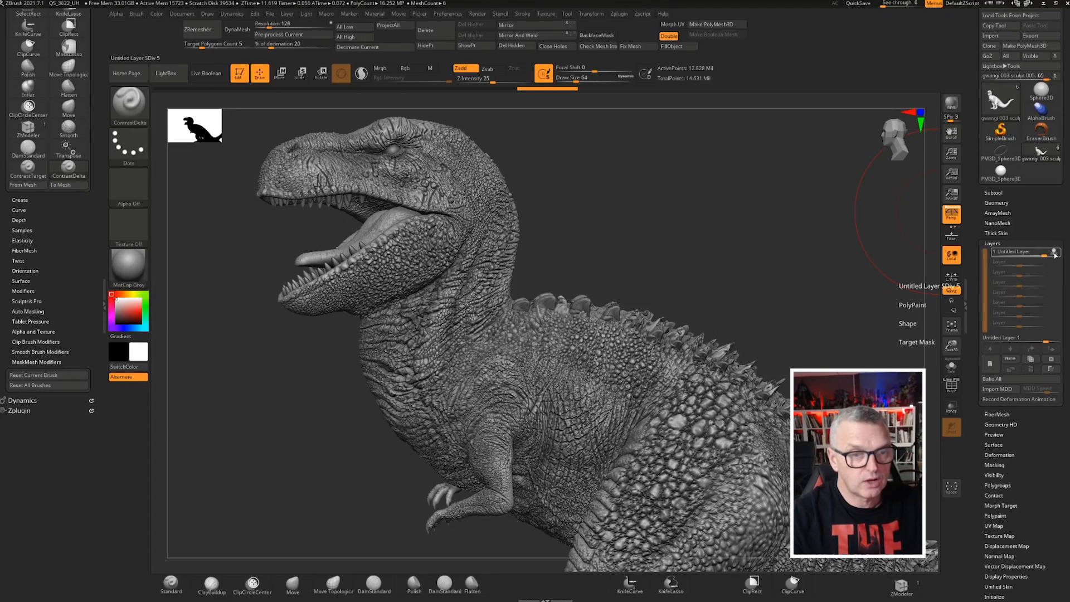
pyautogui.moveTo(1042, 254); pyautogui.dragTo(1023, 254)
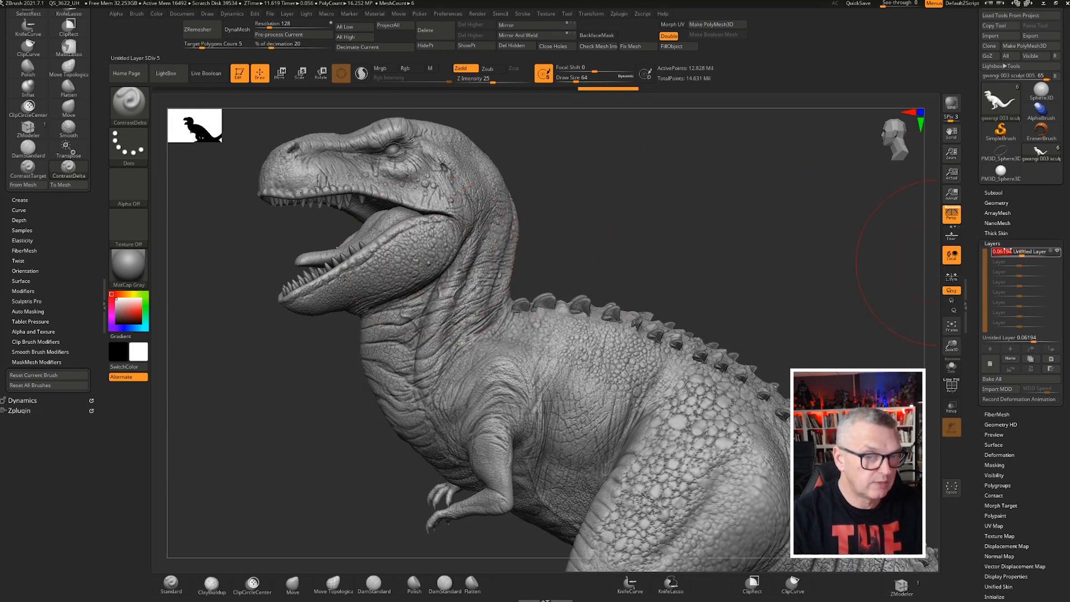
pyautogui.moveTo(1023, 254); pyautogui.dragTo(1020, 254)
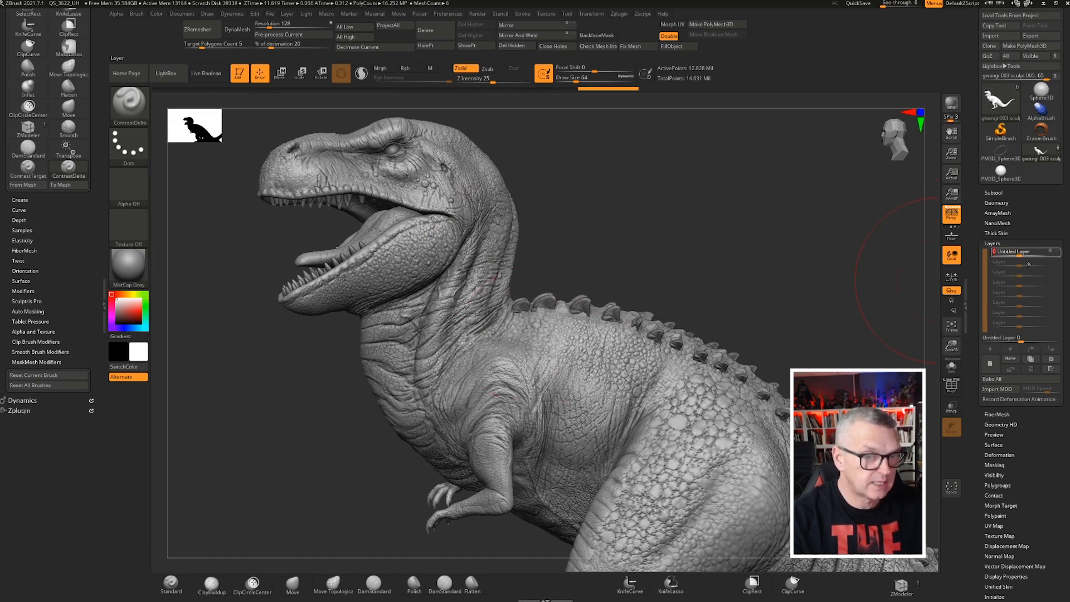
pyautogui.moveTo(1024, 255); pyautogui.dragTo(1034, 254)
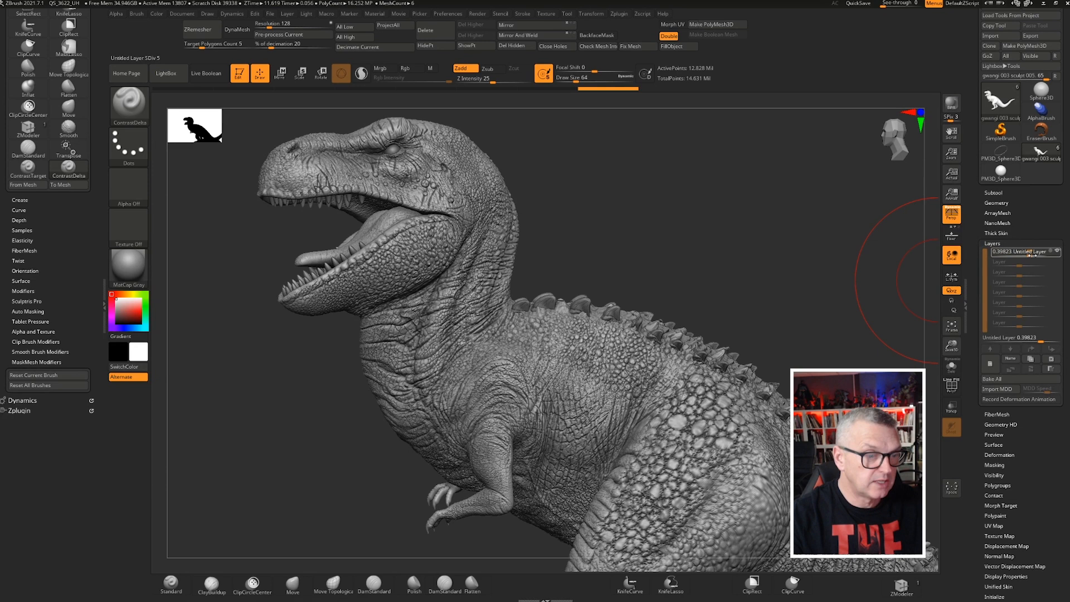
# Set the contrast layer's intensity to 0 and bake all layers into the dinosaur
pyautogui.moveTo(712, 252)
pyautogui.mouseDown(button='right')
pyautogui.moveTo(628, 232)
pyautogui.moveTo(668, 265)
pyautogui.moveTo(663, 239)
pyautogui.moveTo(638, 253)
pyautogui.moveTo(584, 191)
pyautogui.mouseUp(button='right')
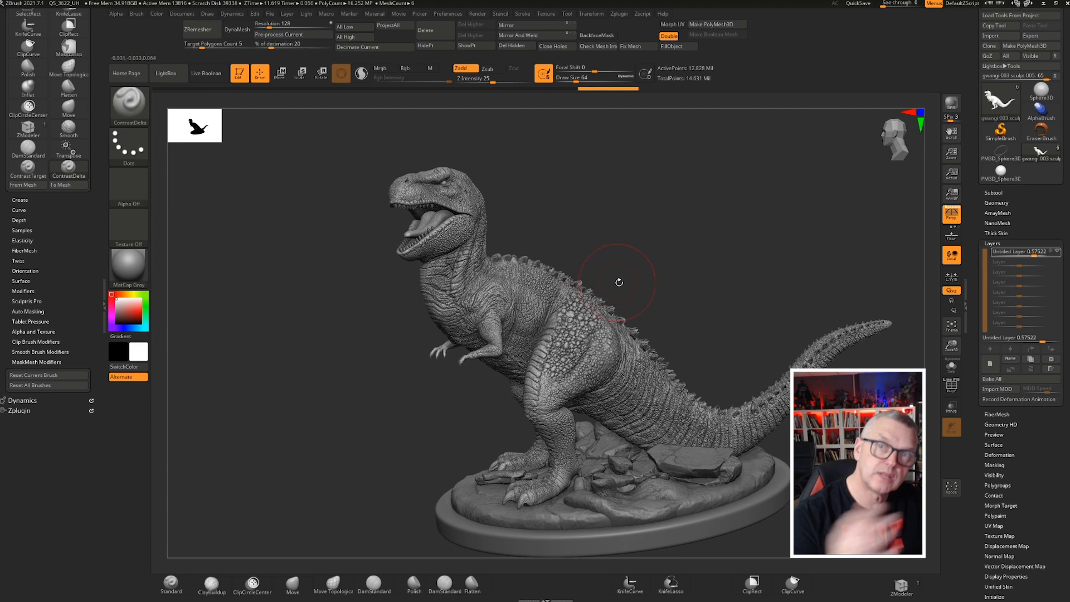
pyautogui.moveTo(679, 273); pyautogui.dragTo(732, 266, button='right')
pyautogui.keyDown('alt'); pyautogui.moveTo(553, 246); pyautogui.dragTo(673, 221, button='right'); pyautogui.keyUp('alt')
pyautogui.moveTo(467, 253)
pyautogui.mouseDown(button='right')
pyautogui.moveTo(521, 256)
pyautogui.moveTo(508, 239)
pyautogui.moveTo(641, 255)
pyautogui.mouseUp(button='right')
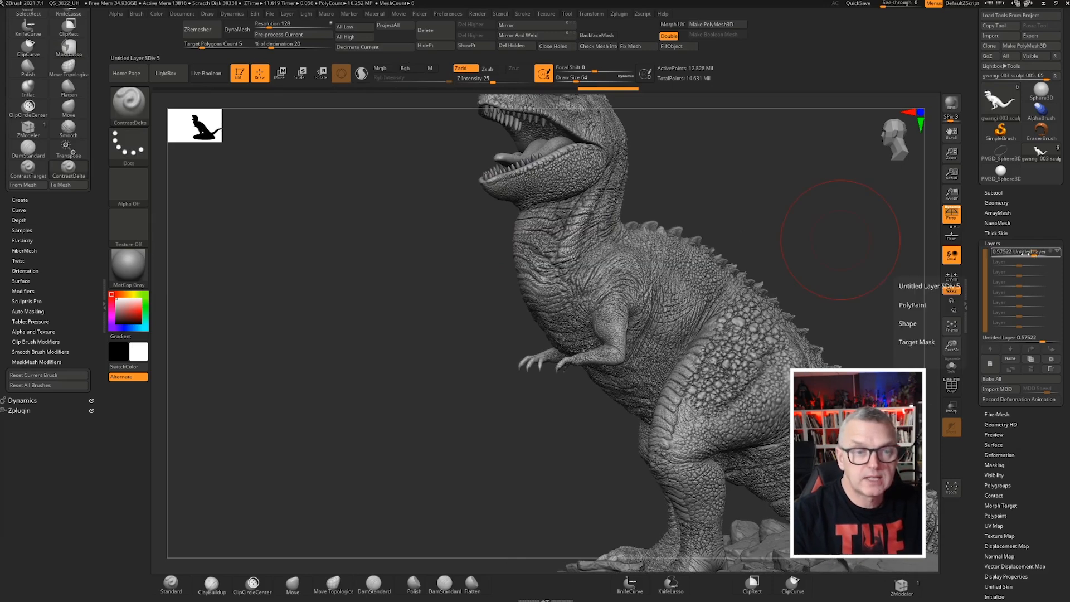
pyautogui.moveTo(1027, 253); pyautogui.dragTo(1017, 249)
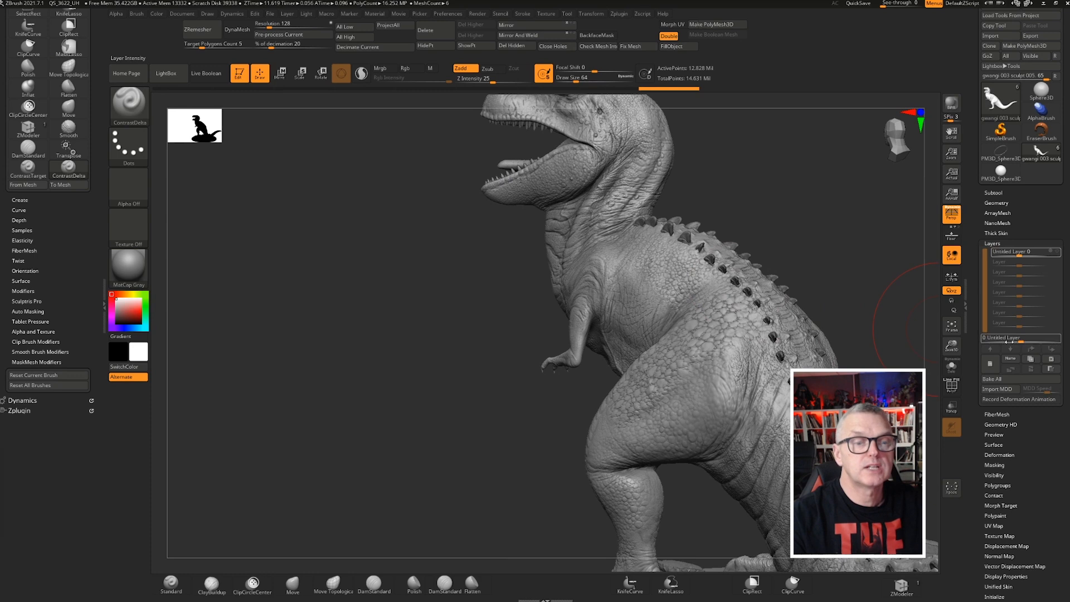
pyautogui.click(1001, 380)
# Select the ContrastTarget brush and set its focal shift to -81 and Z intensity to 8
pyautogui.moveTo(437, 318); pyautogui.dragTo(458, 328)
pyautogui.keyDown('ctrl'); pyautogui.moveTo(458, 327); pyautogui.dragTo(462, 378, button='right'); pyautogui.keyUp('ctrl')
pyautogui.moveTo(410, 306)
pyautogui.mouseDown()
pyautogui.moveTo(336, 296)
pyautogui.moveTo(252, 239)
pyautogui.mouseUp()
pyautogui.click(27, 170)
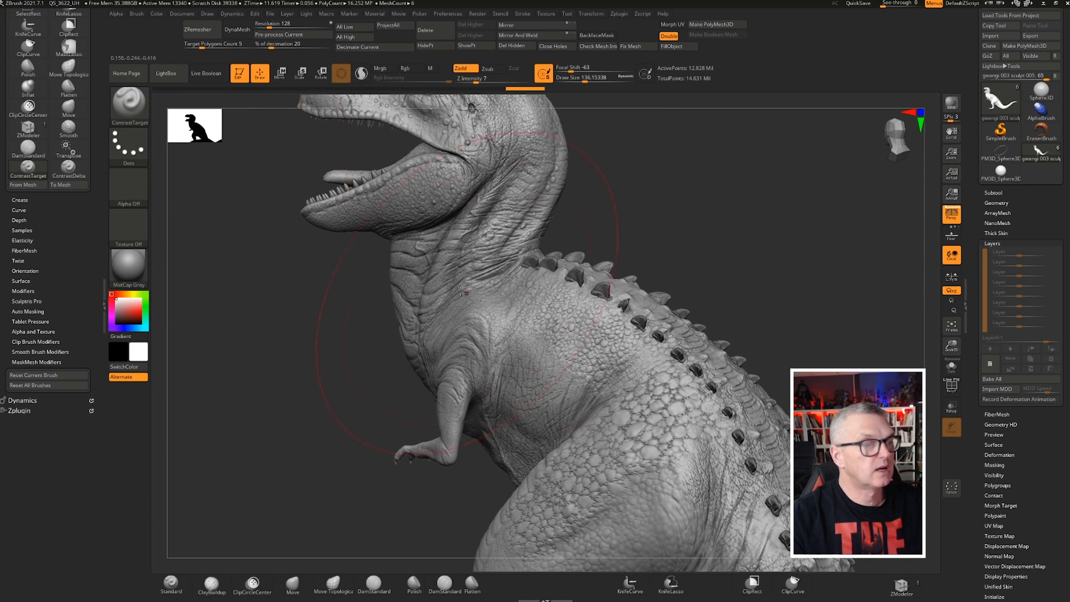
pyautogui.keyDown('alt'); pyautogui.moveTo(474, 278); pyautogui.dragTo(577, 383, button='right'); pyautogui.keyUp('alt')
pyautogui.moveTo(380, 210); pyautogui.dragTo(504, 266, button='right')
pyautogui.moveTo(551, 201)
pyautogui.keyDown('ctrl'); pyautogui.mouseDown(button='right')
pyautogui.moveTo(566, 242)
pyautogui.moveTo(560, 195)
pyautogui.mouseUp(button='right'); pyautogui.keyUp('ctrl')
pyautogui.moveTo(600, 80)
pyautogui.mouseDown()
pyautogui.moveTo(564, 80)
pyautogui.moveTo(564, 71)
pyautogui.mouseUp()
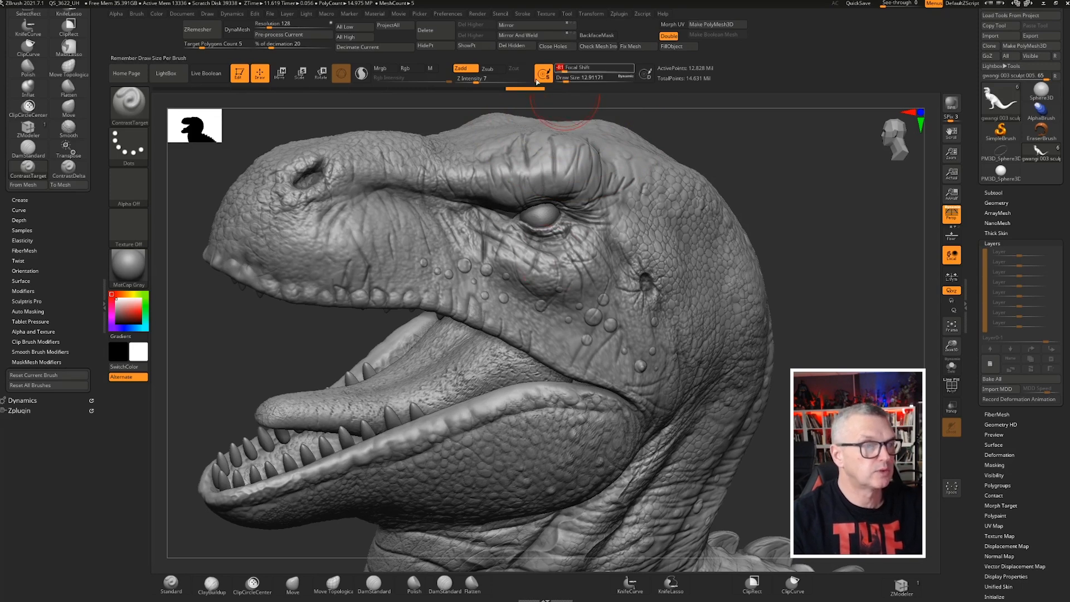
pyautogui.moveTo(476, 82); pyautogui.dragTo(475, 82)
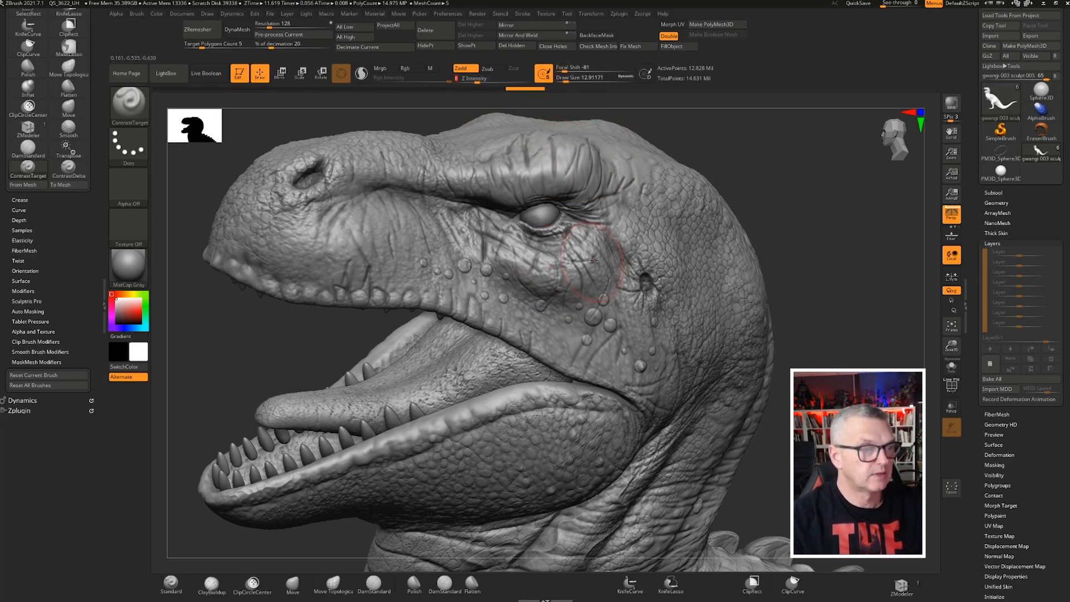
# Paint ContrastTarget strokes over the head skin around the eye and cheek
pyautogui.moveTo(511, 265); pyautogui.dragTo(585, 261)
pyautogui.moveTo(446, 244); pyautogui.dragTo(515, 245)
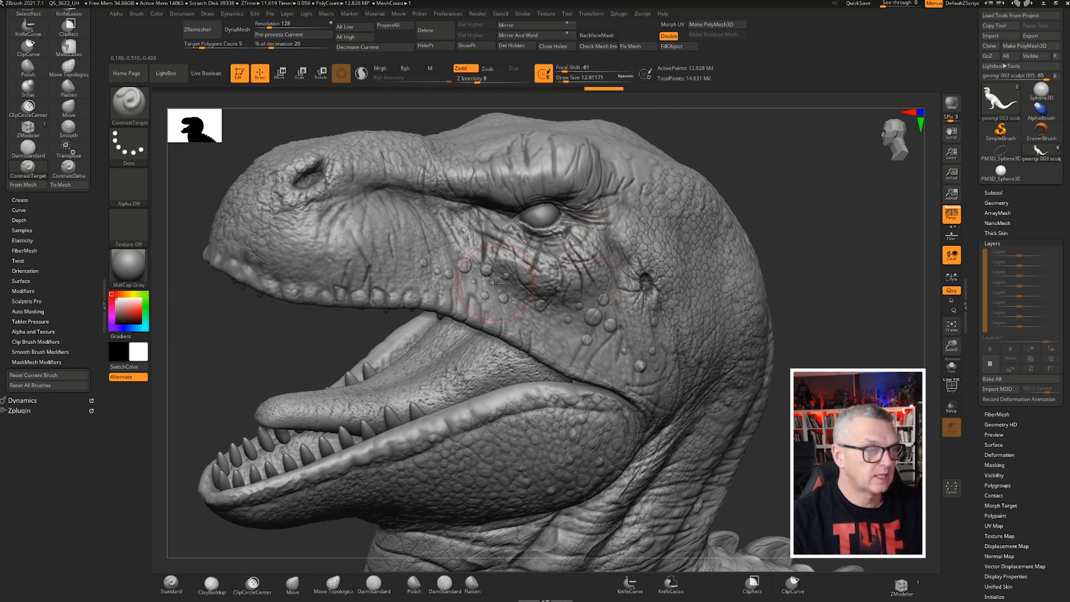
pyautogui.moveTo(400, 263)
pyautogui.mouseDown()
pyautogui.moveTo(351, 265)
pyautogui.moveTo(328, 250)
pyautogui.mouseUp()
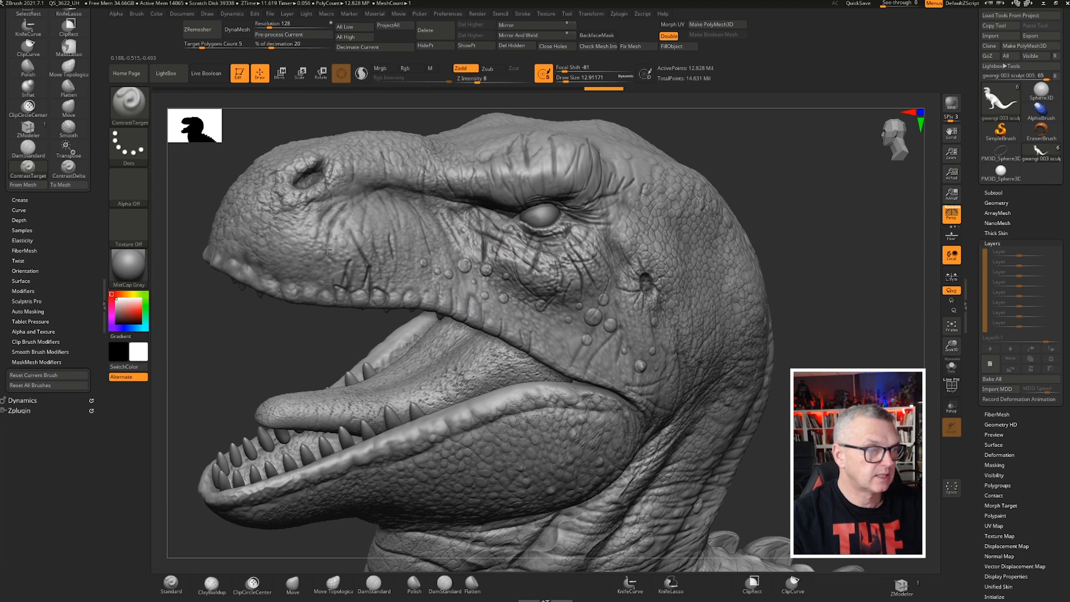
pyautogui.moveTo(418, 260); pyautogui.dragTo(422, 262)
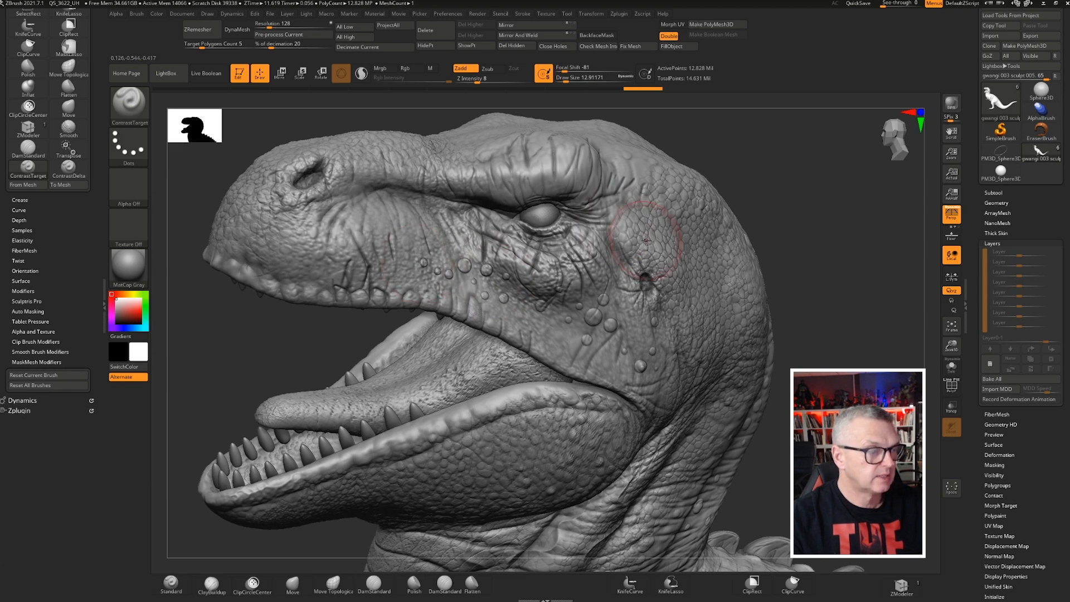
pyautogui.moveTo(647, 206); pyautogui.dragTo(650, 254)
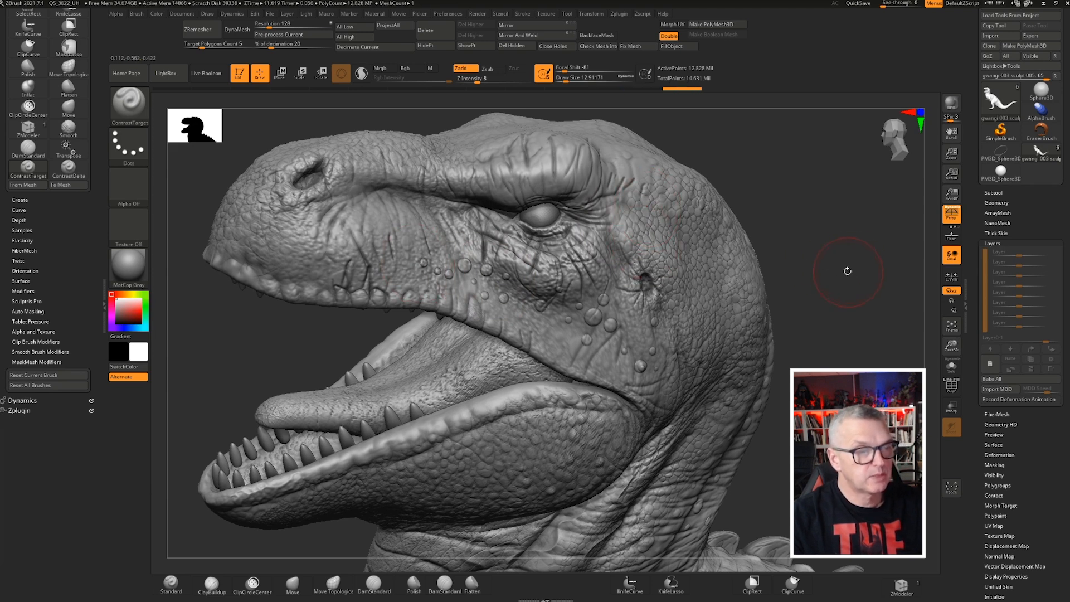
pyautogui.moveTo(847, 270); pyautogui.dragTo(796, 263)
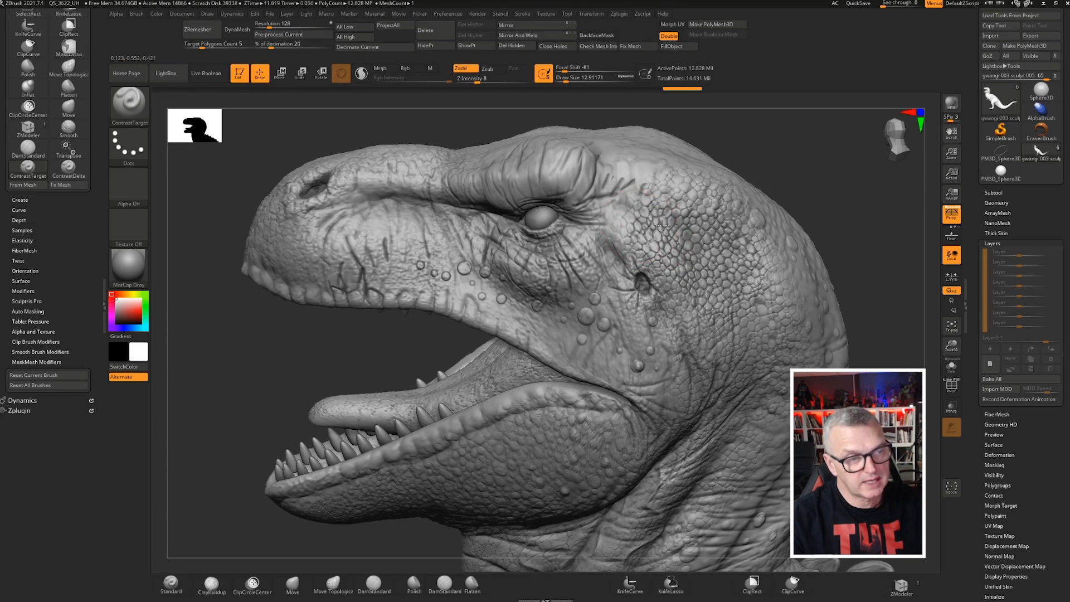
pyautogui.moveTo(663, 226)
pyautogui.mouseDown()
pyautogui.moveTo(709, 290)
pyautogui.moveTo(748, 309)
pyautogui.moveTo(686, 347)
pyautogui.moveTo(599, 352)
pyautogui.mouseUp()
# Switch to the ContrastDelta brush and stroke it across the cheek below the eye
pyautogui.click(68, 167)
pyautogui.click(568, 81)
pyautogui.moveTo(771, 223); pyautogui.dragTo(801, 334)
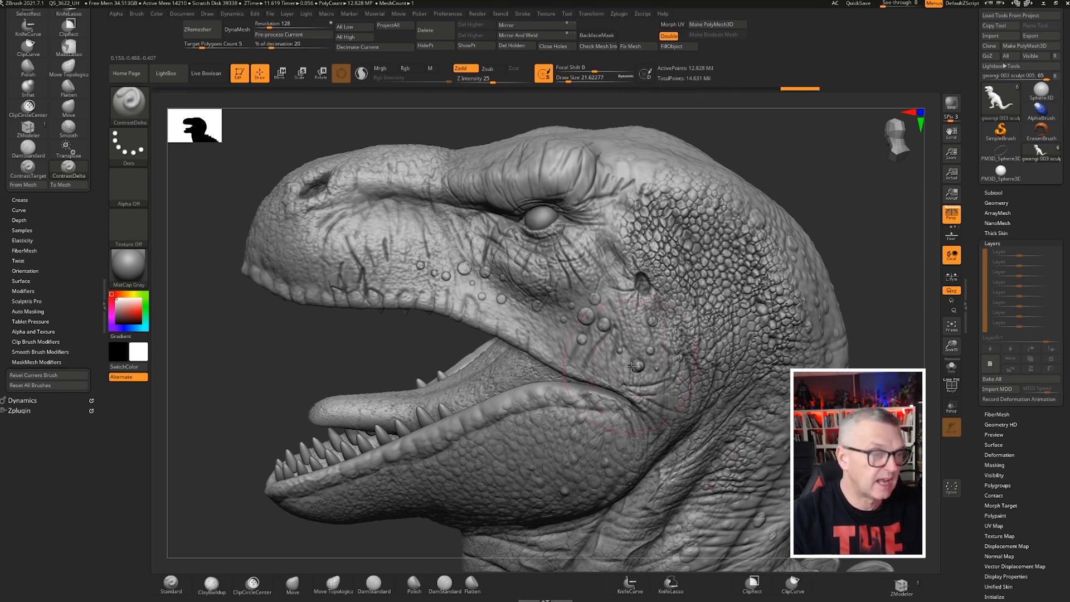
pyautogui.keyDown('ctrl'); pyautogui.moveTo(710, 313); pyautogui.dragTo(416, 285, button='right'); pyautogui.keyUp('ctrl')
pyautogui.moveTo(529, 273)
pyautogui.keyDown('ctrl'); pyautogui.mouseDown(button='right')
pyautogui.moveTo(757, 306)
pyautogui.moveTo(521, 280)
pyautogui.mouseUp(button='right'); pyautogui.keyUp('ctrl')
pyautogui.moveTo(362, 308); pyautogui.dragTo(483, 216, button='right')
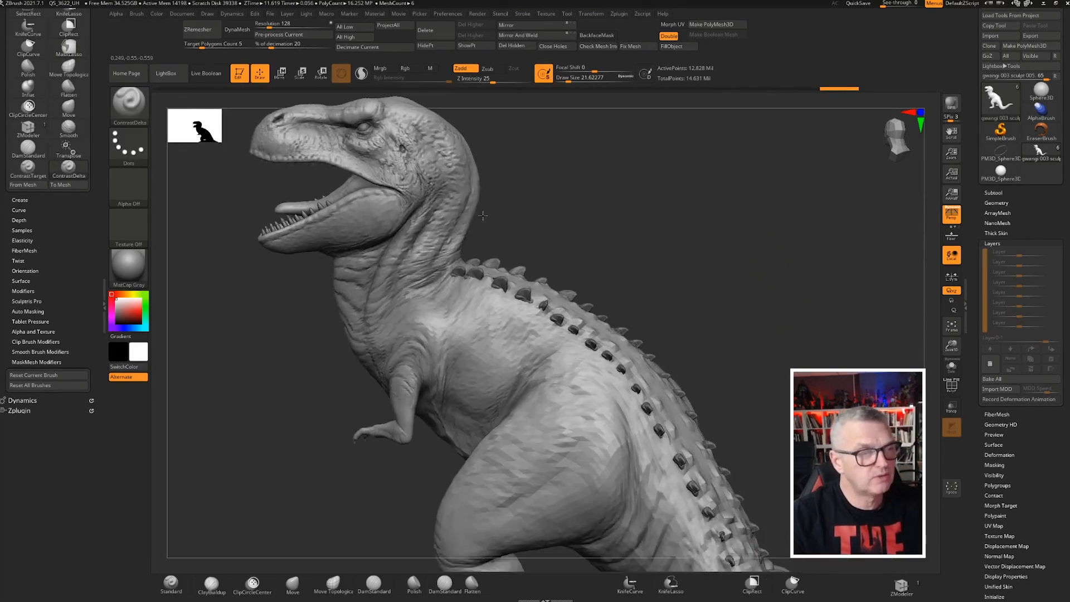
pyautogui.moveTo(604, 236)
pyautogui.mouseDown(button='right')
pyautogui.moveTo(684, 268)
pyautogui.moveTo(604, 215)
pyautogui.mouseUp(button='right')
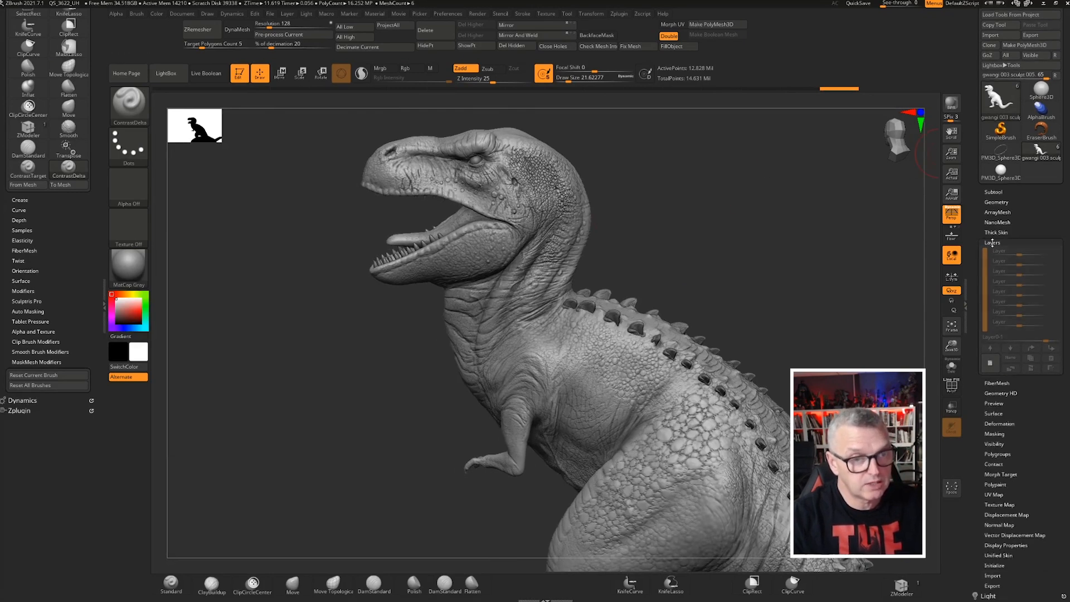
# Apply Mask By Cavity to the dinosaur from the Masking options
pyautogui.click(991, 243)
pyautogui.moveTo(976, 356); pyautogui.dragTo(976, 340)
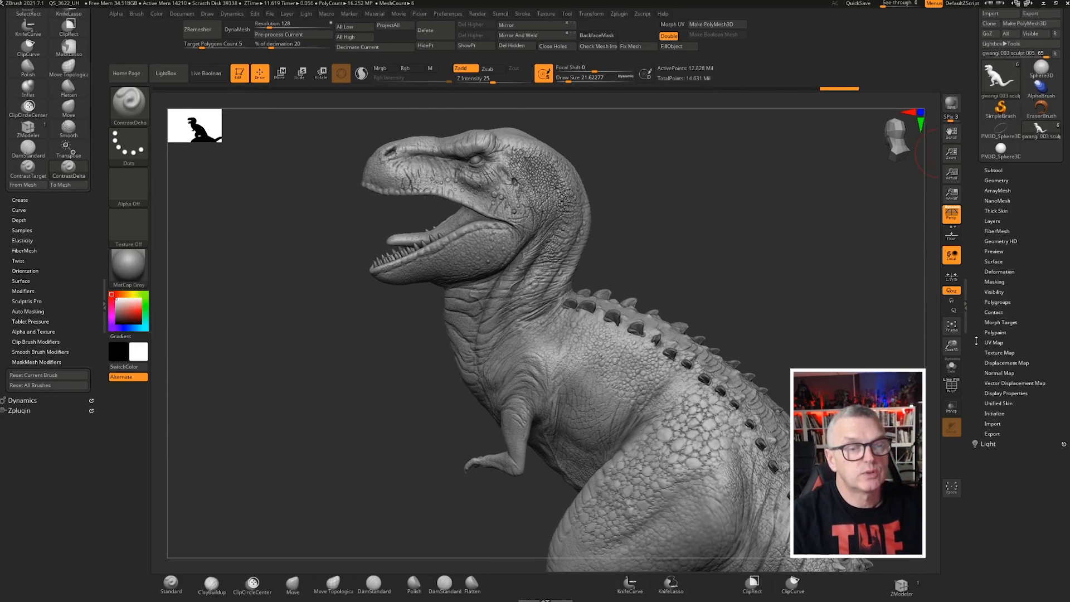
pyautogui.scroll(1, 976, 336)
pyautogui.click(993, 302)
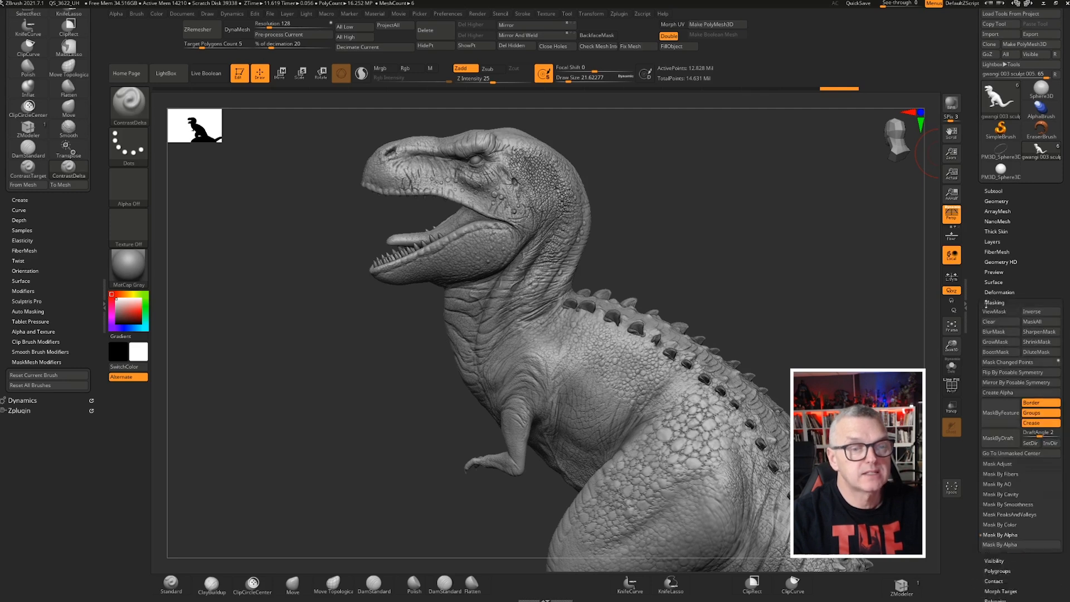
pyautogui.scroll(-6, 981, 370)
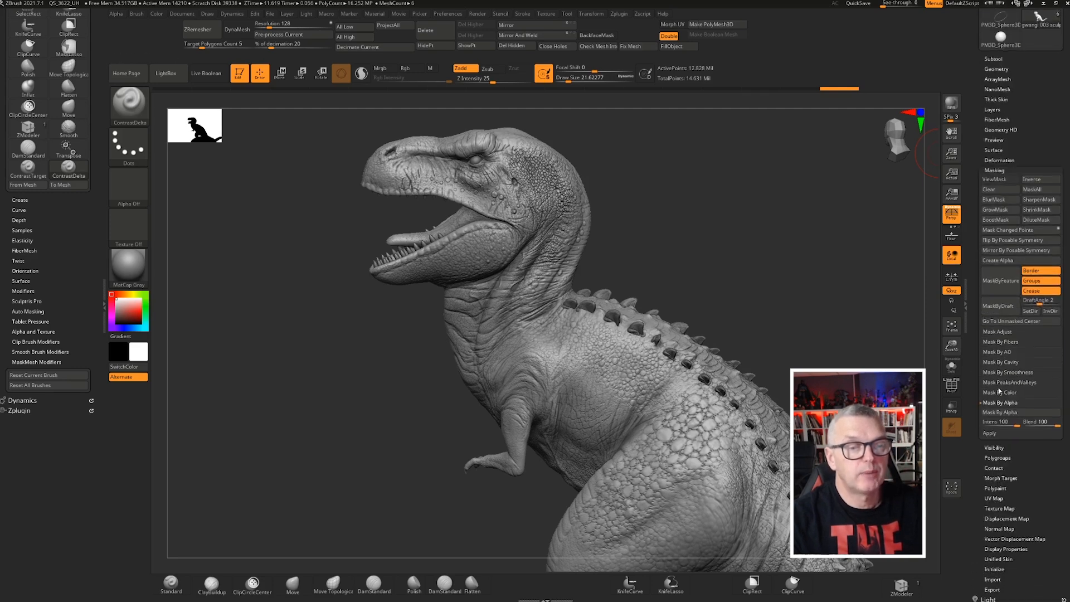
pyautogui.click(996, 362)
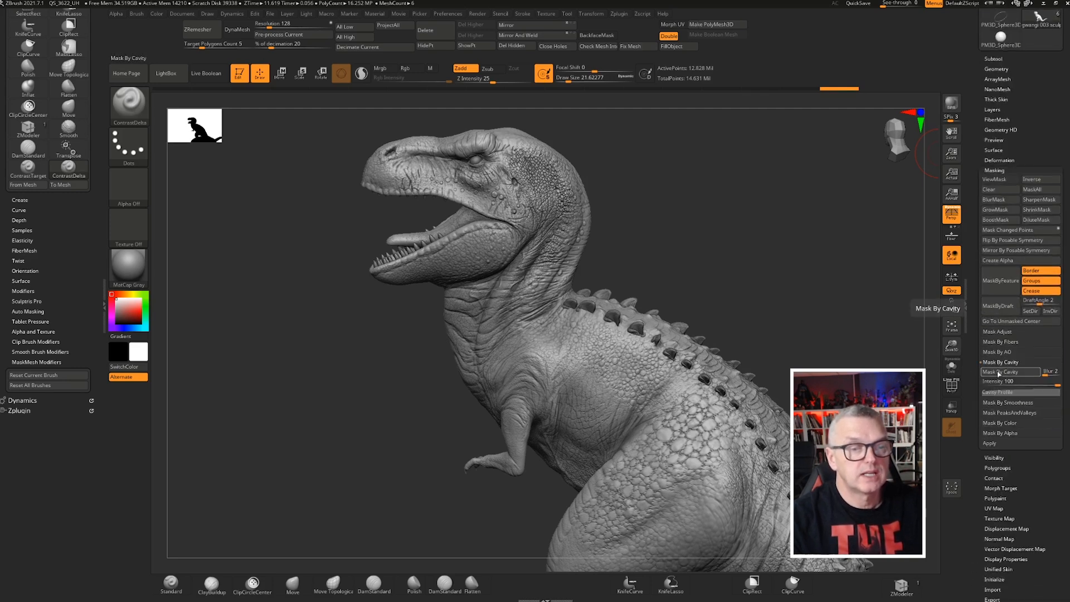
pyautogui.click(1003, 371)
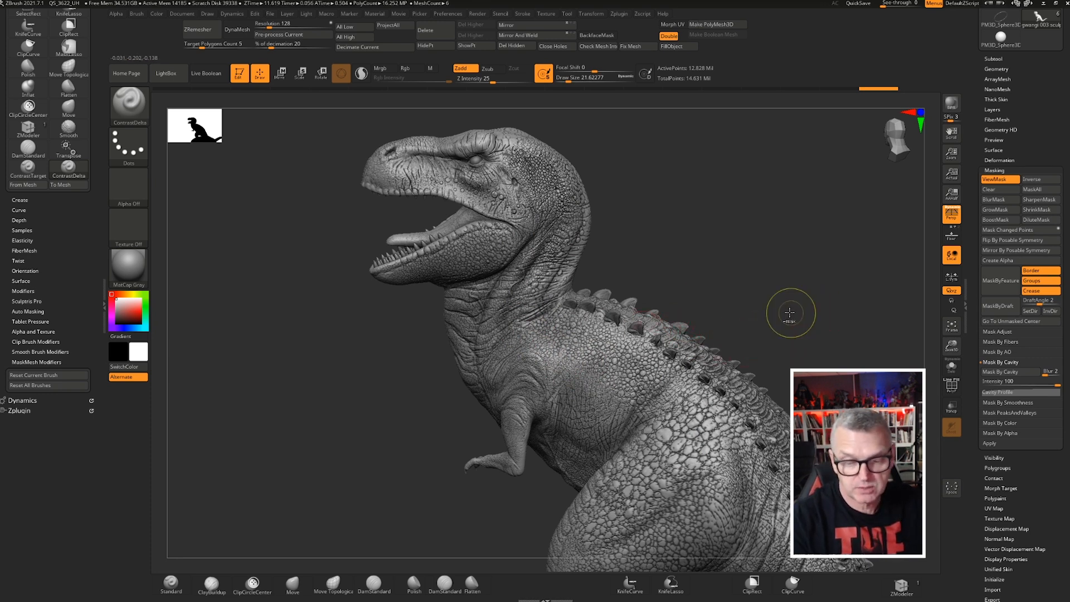
pyautogui.hotkey('ctrl', 'a')
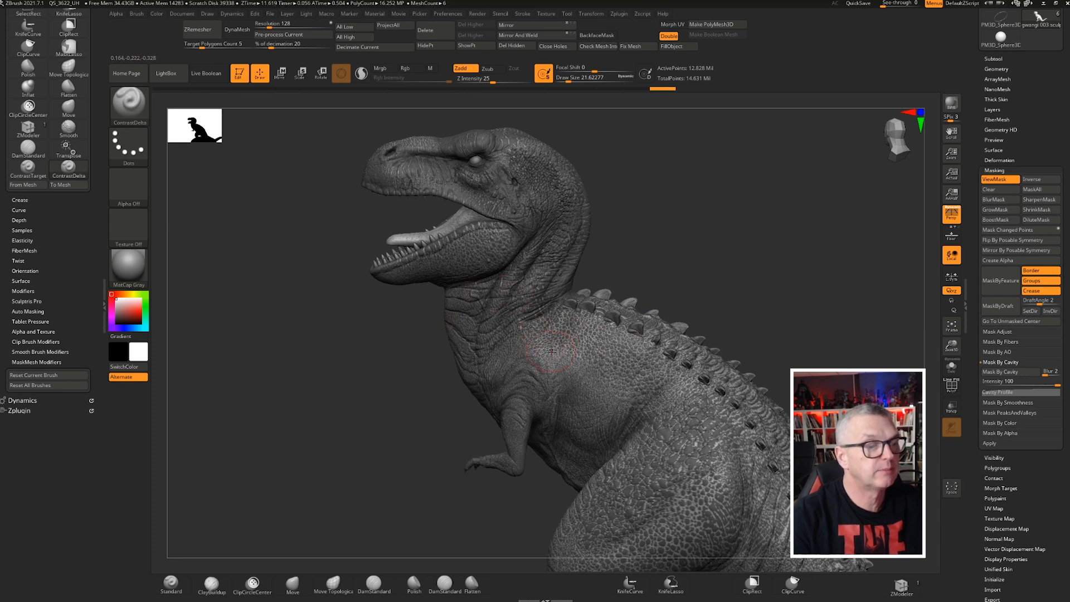
# Inspect the cavity mask across the dinosaur's body, legs and tail
pyautogui.moveTo(568, 401)
pyautogui.keyDown('ctrl'); pyautogui.mouseDown(button='right')
pyautogui.moveTo(638, 524)
pyautogui.moveTo(622, 453)
pyautogui.moveTo(510, 314)
pyautogui.mouseUp(button='right'); pyautogui.keyUp('ctrl')
pyautogui.moveTo(391, 355); pyautogui.dragTo(530, 312, button='right')
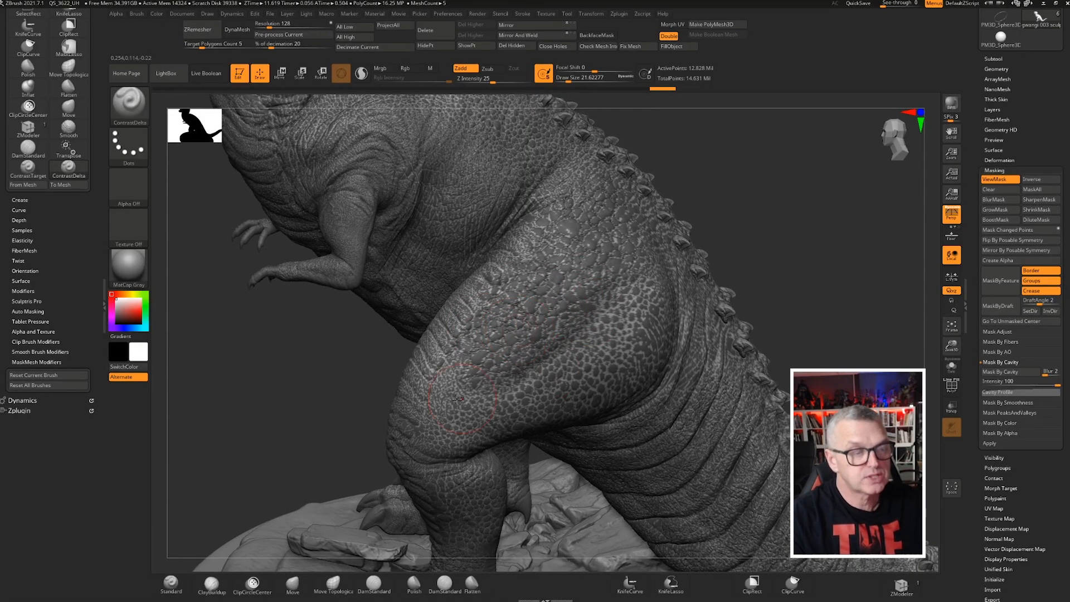
pyautogui.keyDown('ctrl'); pyautogui.moveTo(806, 322); pyautogui.dragTo(713, 251, button='right'); pyautogui.keyUp('ctrl')
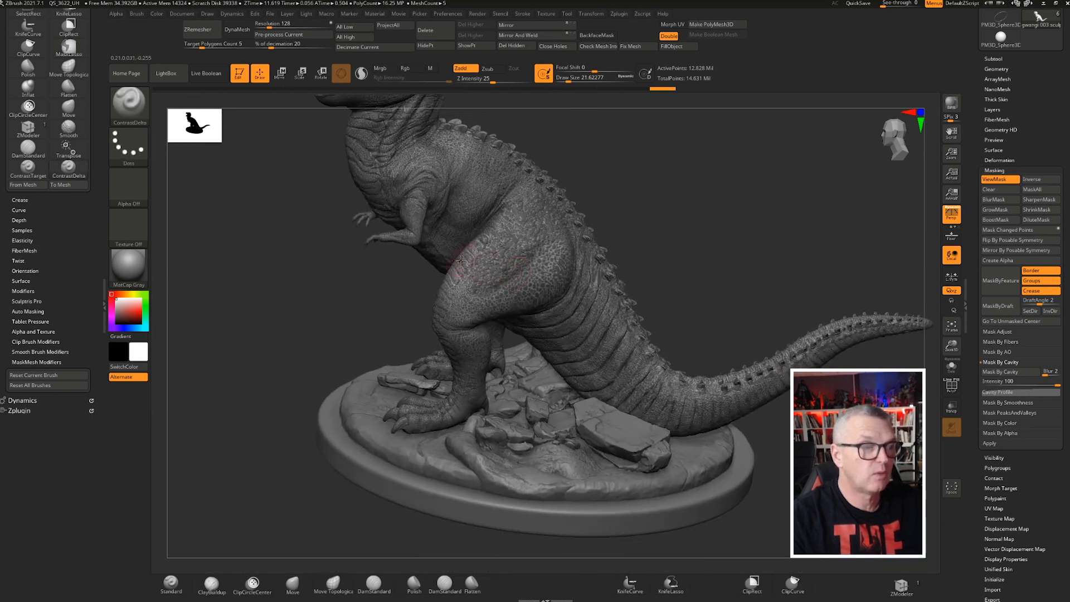
pyautogui.moveTo(524, 263)
pyautogui.keyDown('ctrl'); pyautogui.mouseDown(button='right')
pyautogui.moveTo(482, 295)
pyautogui.moveTo(548, 289)
pyautogui.moveTo(685, 446)
pyautogui.mouseUp(button='right'); pyautogui.keyUp('ctrl')
pyautogui.keyDown('ctrl'); pyautogui.moveTo(725, 212); pyautogui.dragTo(737, 266, button='right'); pyautogui.keyUp('ctrl')
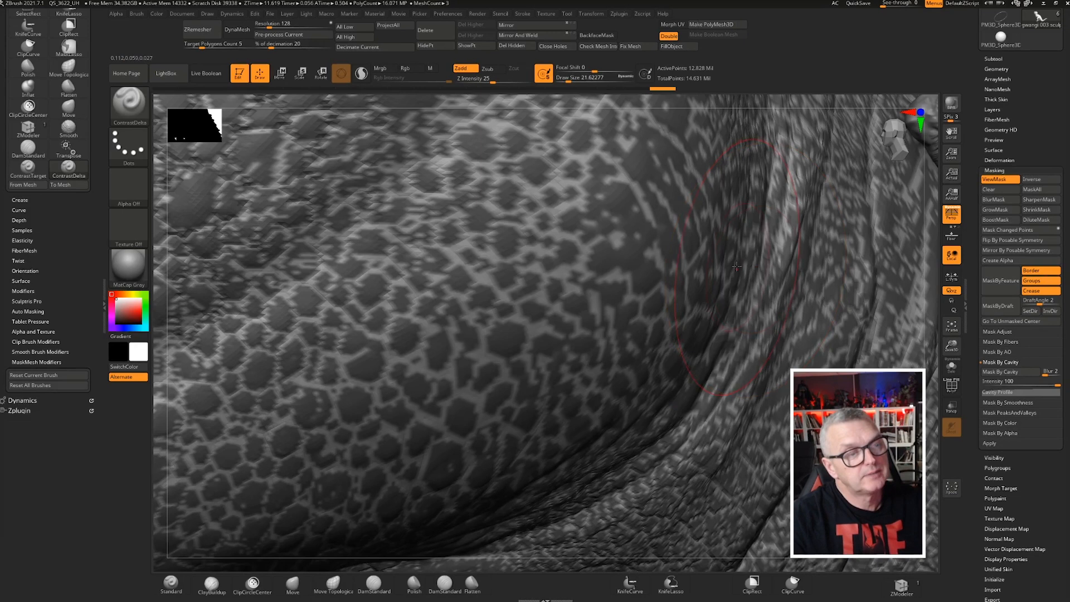
pyautogui.keyDown('ctrl'); pyautogui.moveTo(632, 344); pyautogui.dragTo(528, 244, button='right'); pyautogui.keyUp('ctrl')
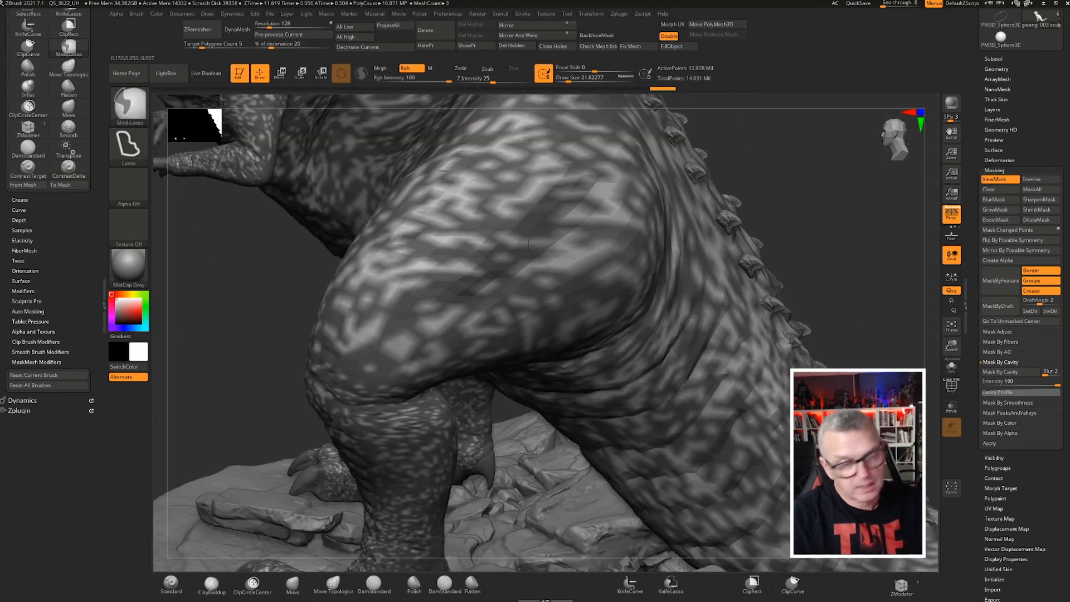
pyautogui.press('f')
pyautogui.moveTo(551, 312); pyautogui.dragTo(479, 312, button='right')
pyautogui.keyDown('ctrl'); pyautogui.moveTo(405, 299); pyautogui.dragTo(410, 337, button='right'); pyautogui.keyUp('ctrl')
pyautogui.press('f')
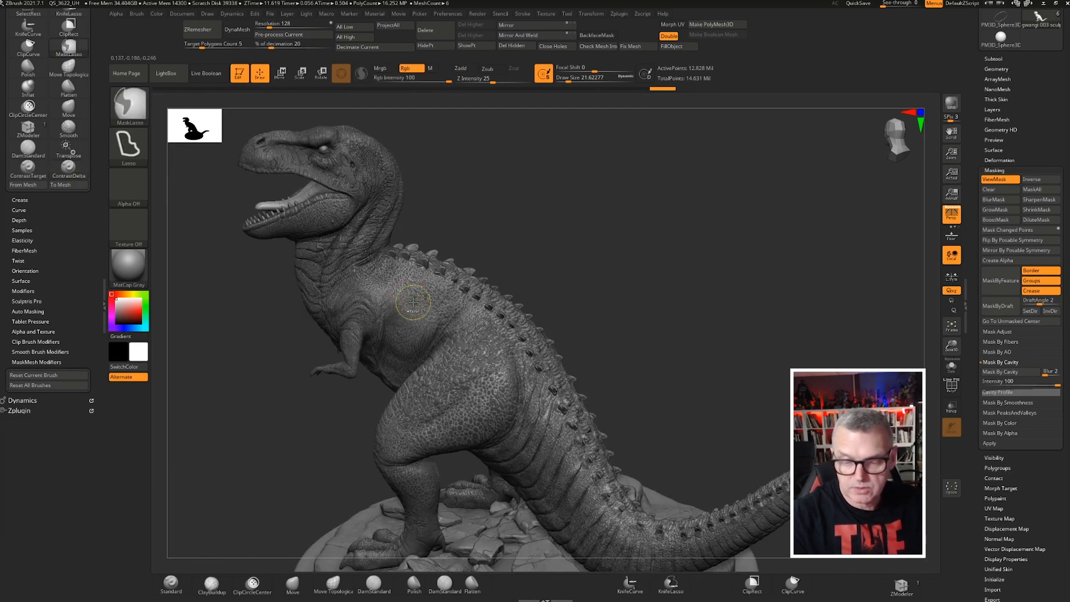
# Invert the cavity mask on the dinosaur
pyautogui.hotkey('ctrl', 'i')
pyautogui.moveTo(525, 266); pyautogui.dragTo(640, 204, button='right')
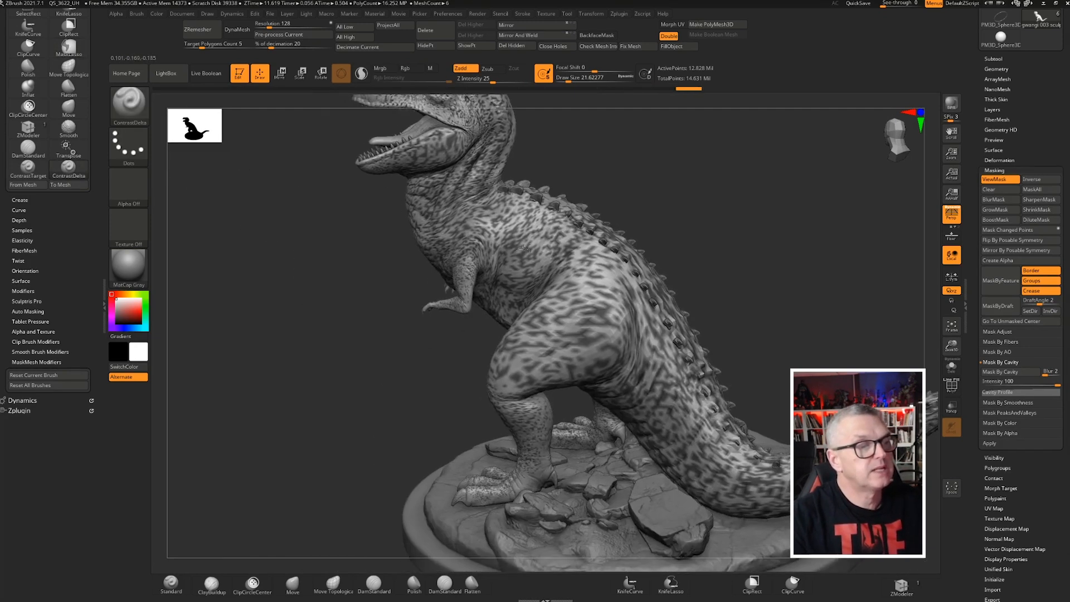
pyautogui.keyDown('ctrl'); pyautogui.moveTo(591, 234); pyautogui.dragTo(595, 291, button='right'); pyautogui.keyUp('ctrl')
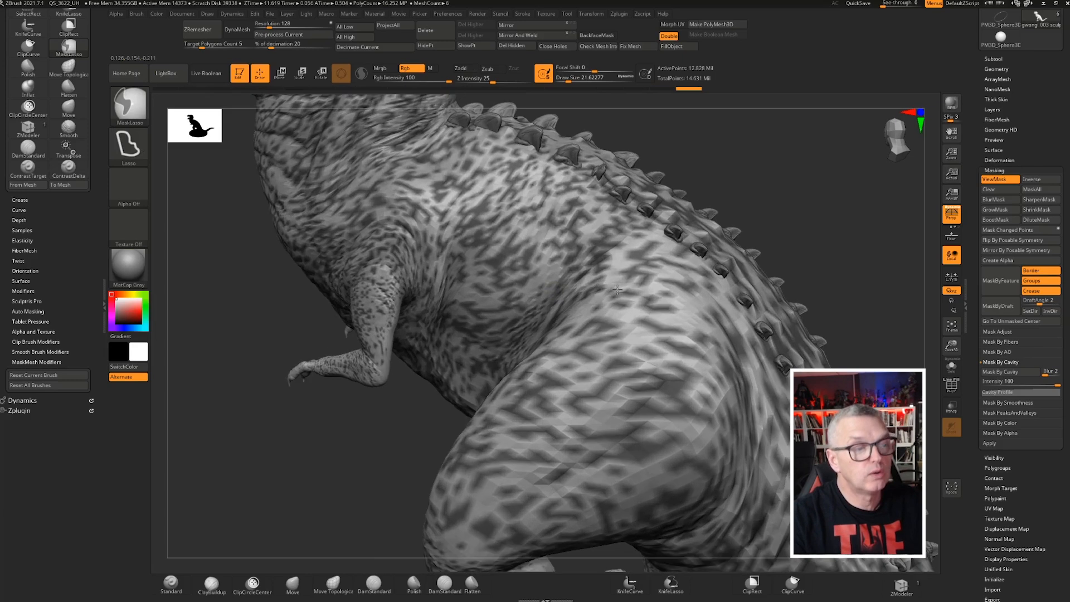
# Try inflating the unmasked skin with the Deformation Inflate slider and undo the change
pyautogui.click(994, 170)
pyautogui.click(998, 160)
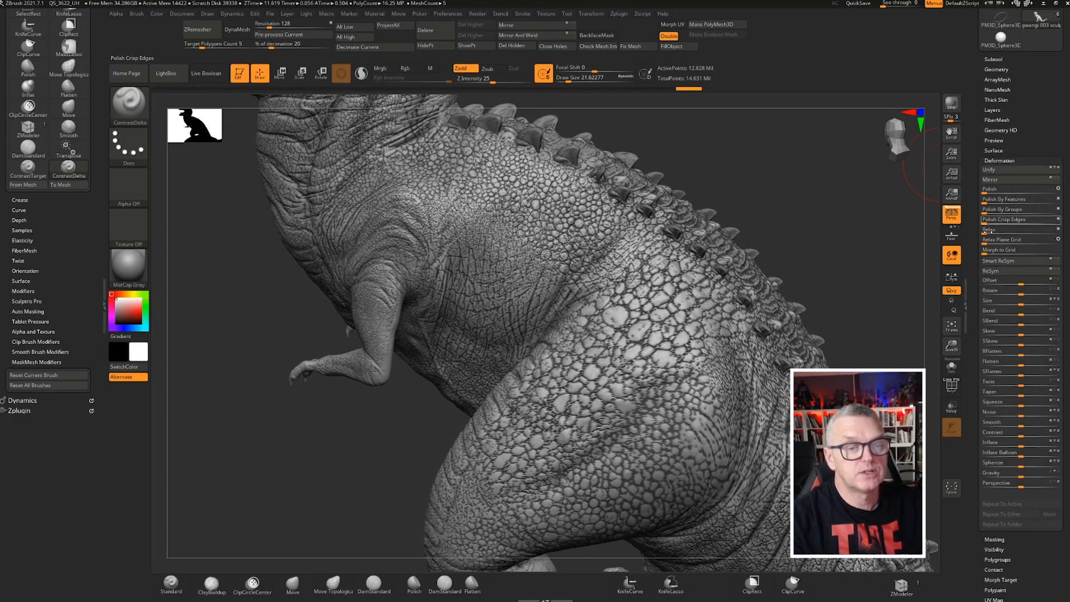
pyautogui.scroll(-1, 1007, 399)
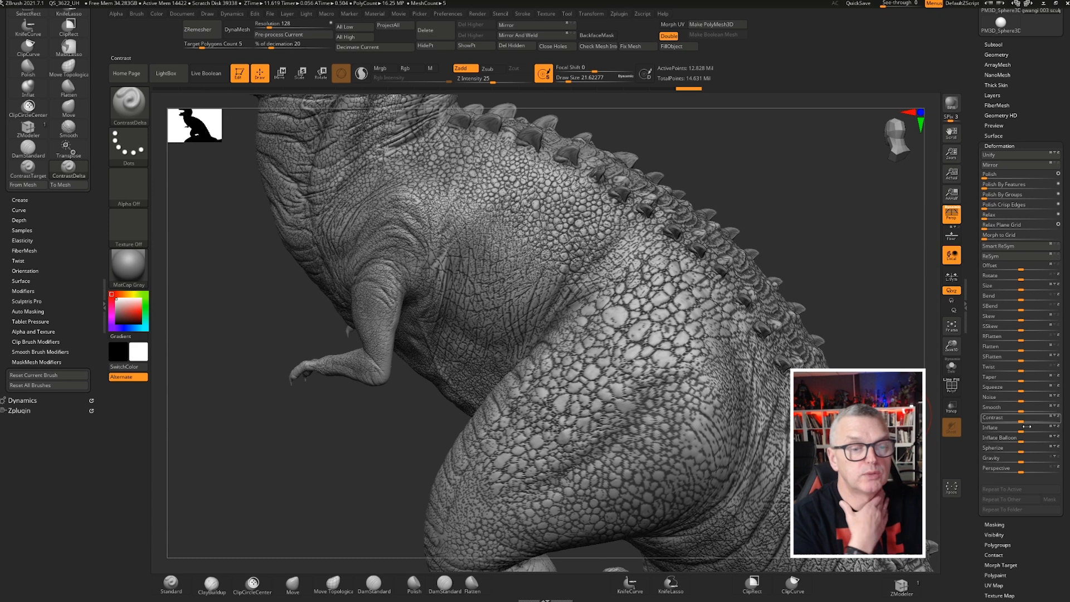
pyautogui.moveTo(1023, 430); pyautogui.dragTo(1032, 434)
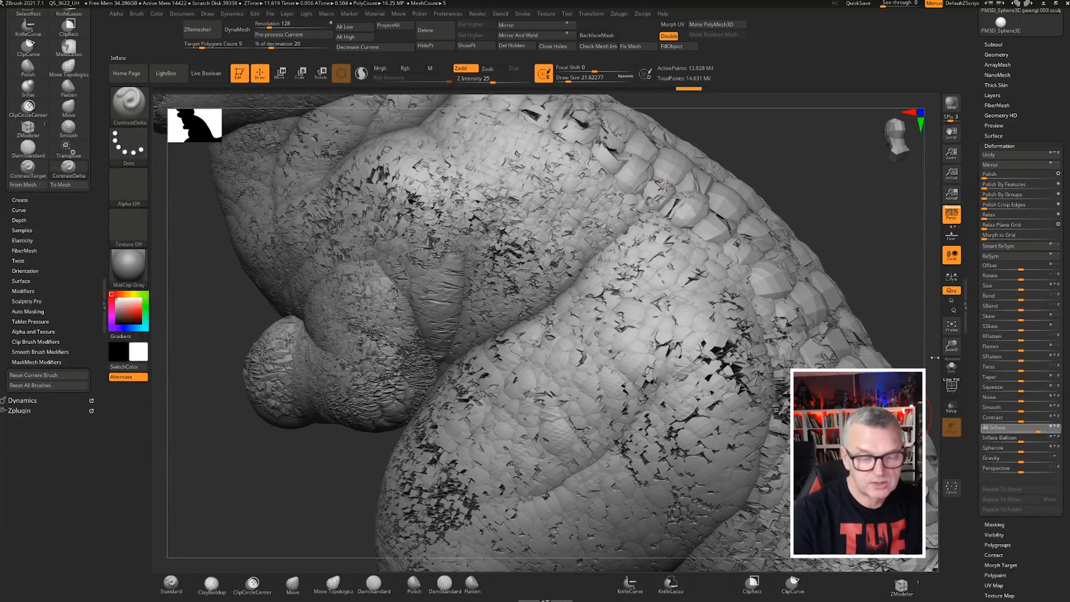
pyautogui.hotkey('ctrl', 'z')
pyautogui.hotkey('ctrl', 'z')
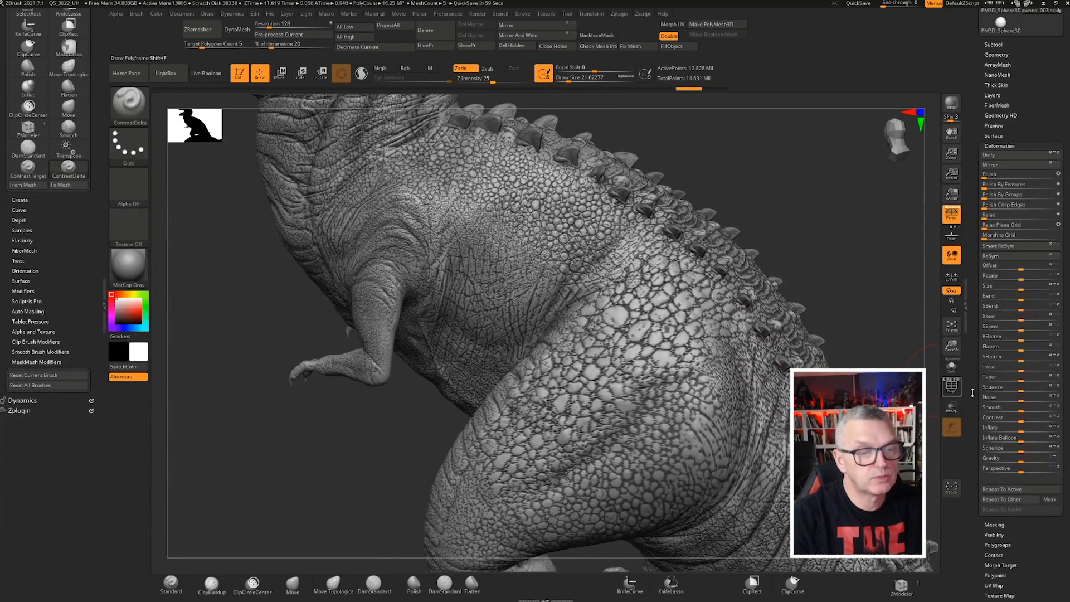
# Inflate the unmasked skin with the Deformation Inflate slider, then clear the mask
pyautogui.moveTo(1023, 431); pyautogui.dragTo(1022, 430)
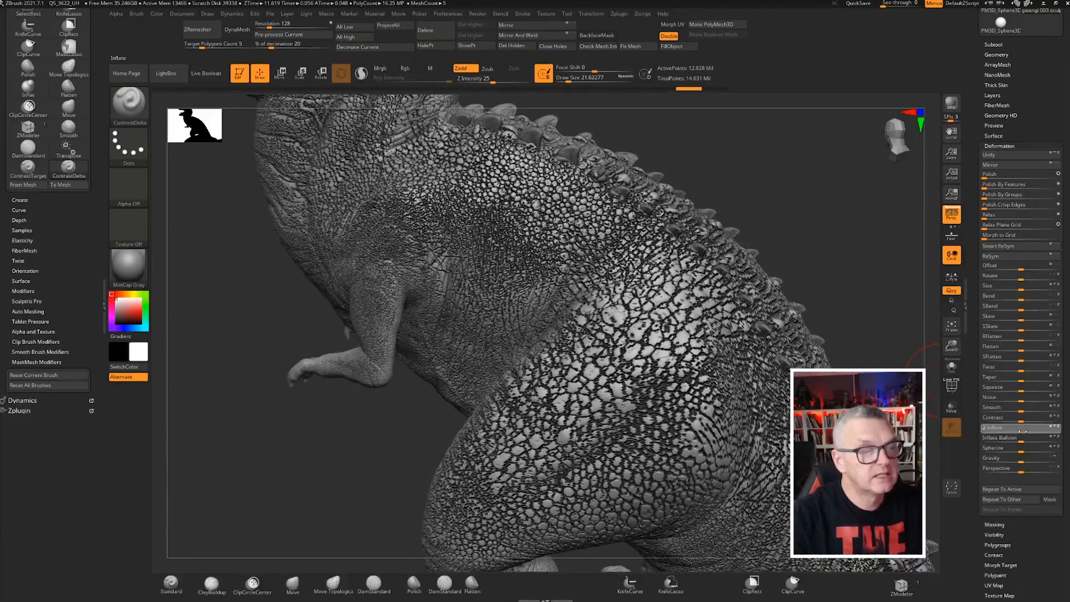
pyautogui.moveTo(942, 393); pyautogui.dragTo(943, 392)
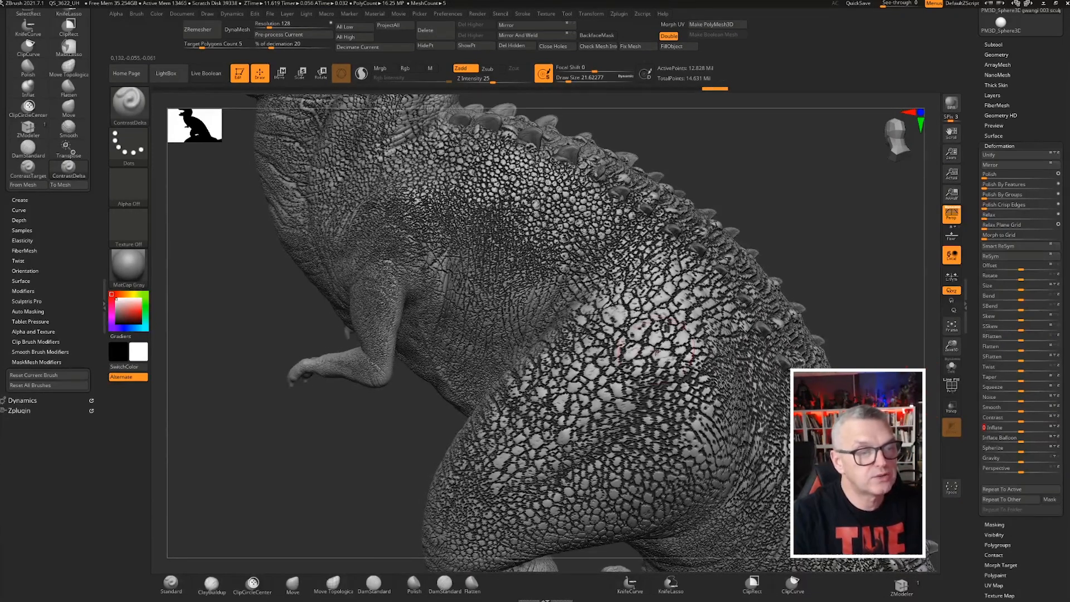
pyautogui.keyDown('ctrl'); pyautogui.moveTo(425, 355); pyautogui.dragTo(422, 370, button='right'); pyautogui.keyUp('ctrl')
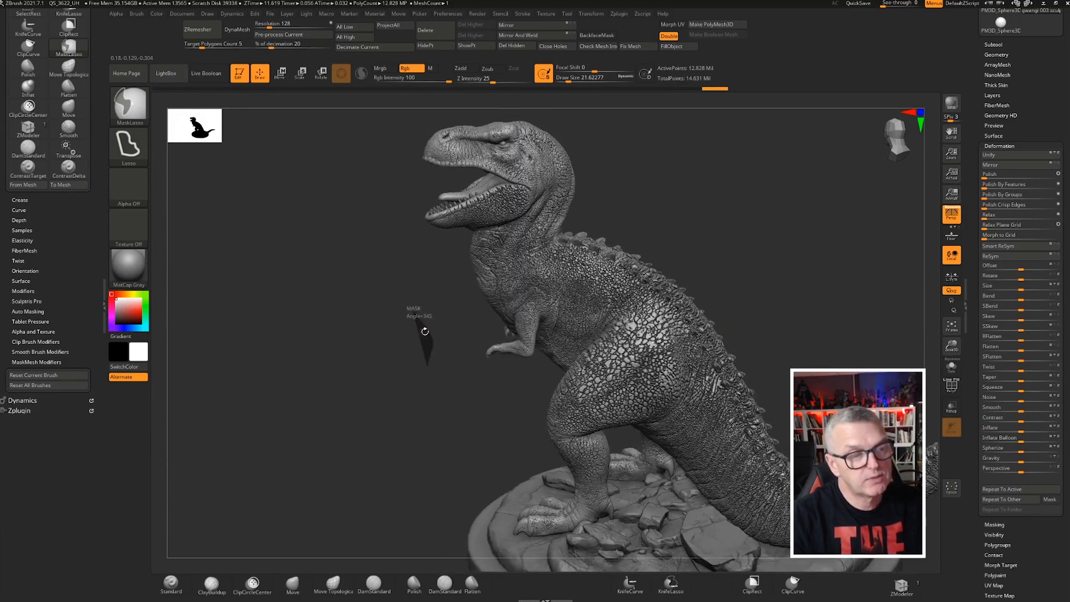
# Inspect the inflated skin texture all around the dinosaur, collapsing the Deformation options
pyautogui.moveTo(421, 322); pyautogui.dragTo(519, 310, button='right')
pyautogui.keyDown('ctrl'); pyautogui.moveTo(663, 356); pyautogui.dragTo(696, 332, button='right'); pyautogui.keyUp('ctrl')
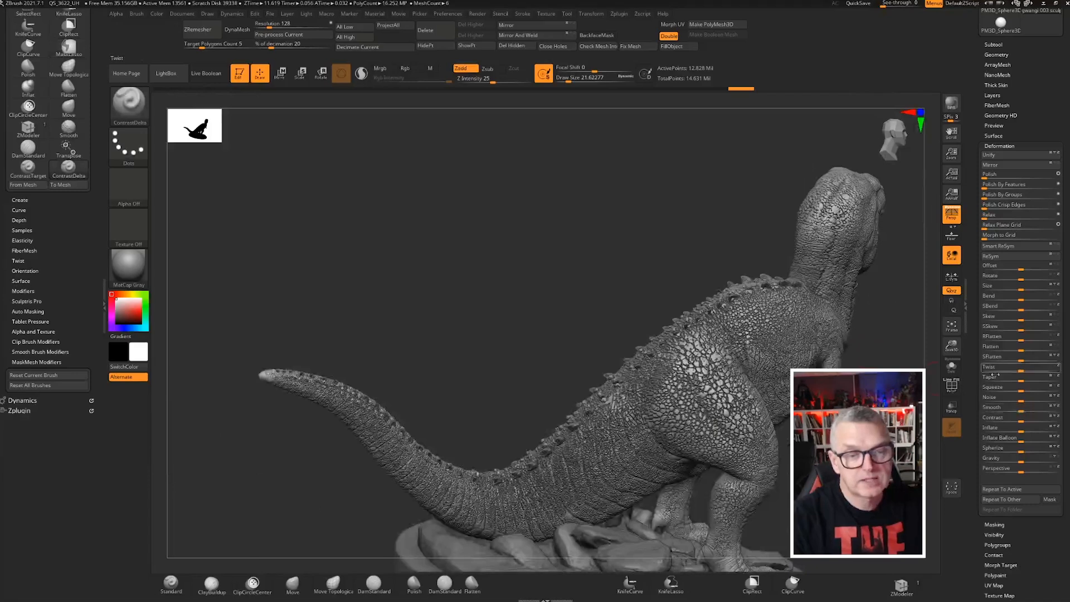
pyautogui.keyDown('ctrl'); pyautogui.moveTo(660, 304); pyautogui.dragTo(574, 251, button='right'); pyautogui.keyUp('ctrl')
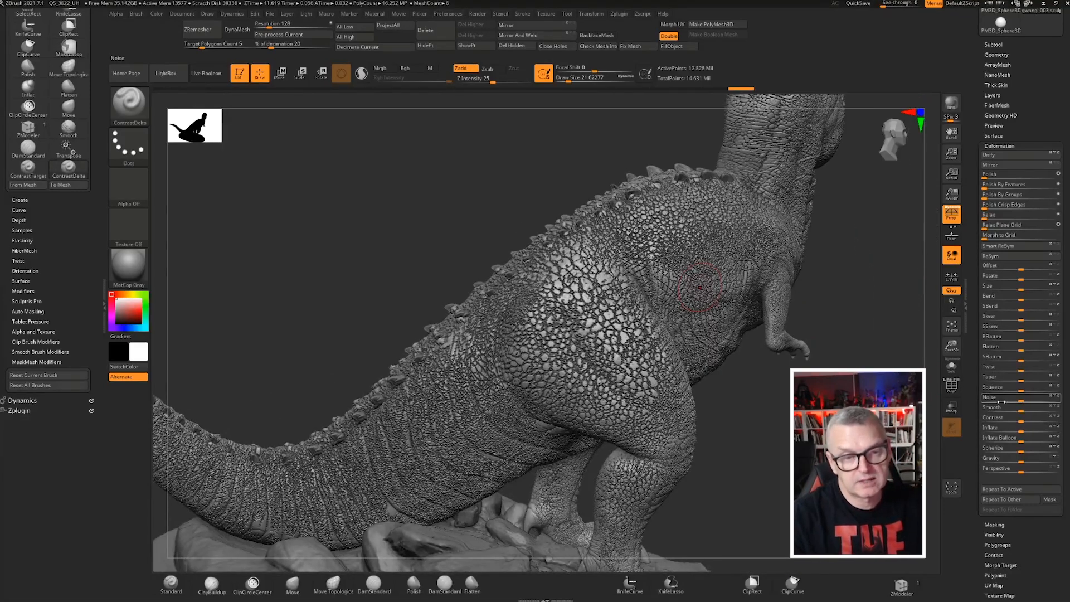
pyautogui.moveTo(789, 430); pyautogui.dragTo(750, 372, button='right')
pyautogui.moveTo(749, 372); pyautogui.dragTo(355, 275, button='right')
pyautogui.keyDown('alt'); pyautogui.moveTo(447, 304); pyautogui.dragTo(353, 298, button='right'); pyautogui.keyUp('alt')
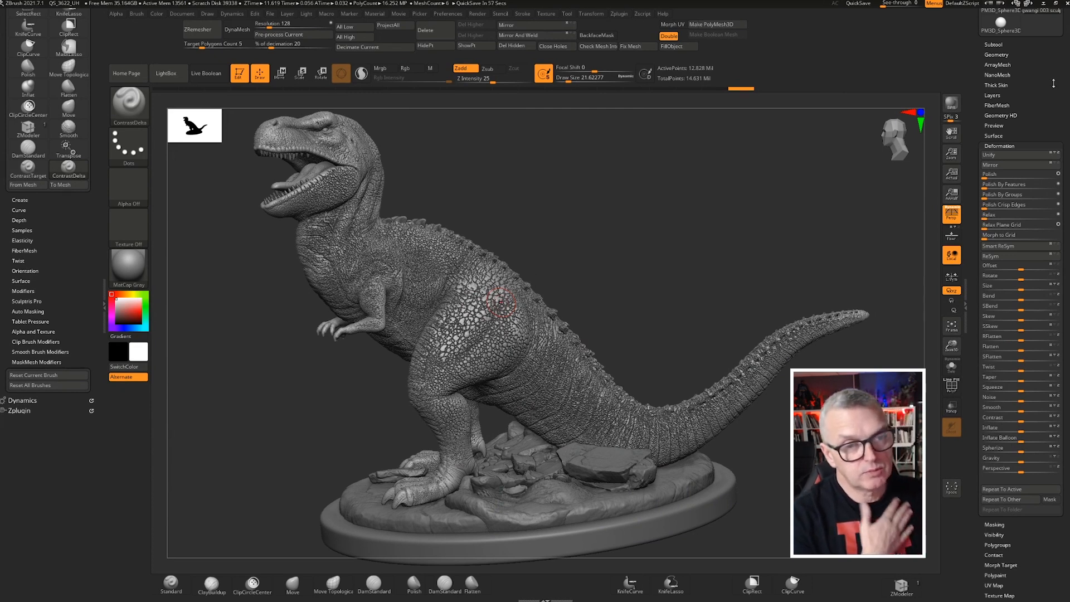
pyautogui.click(998, 145)
pyautogui.moveTo(200, 204); pyautogui.dragTo(257, 200, button='right')
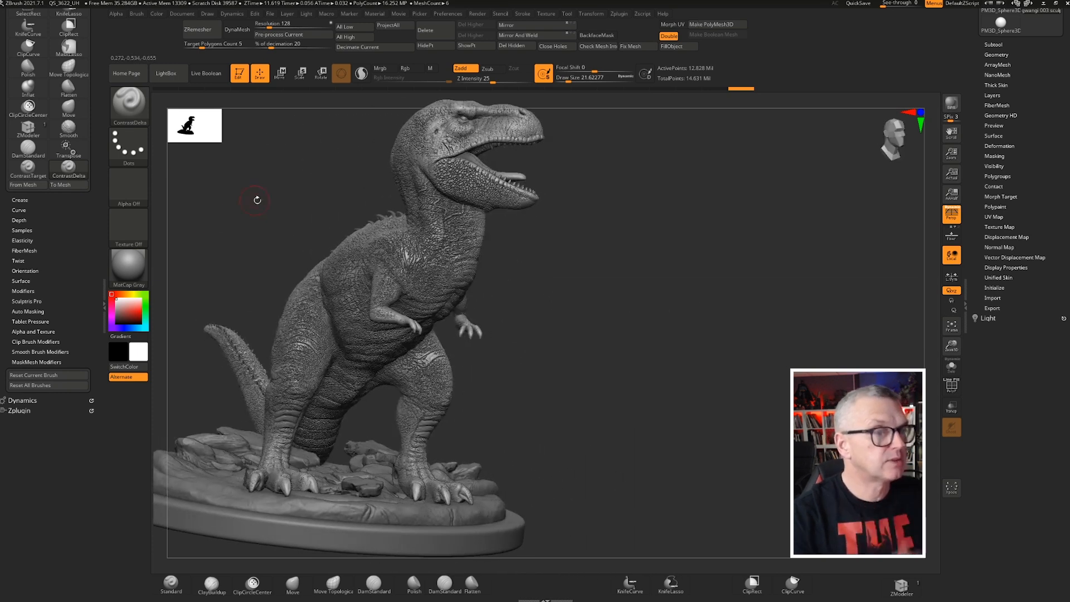
pyautogui.moveTo(307, 236); pyautogui.dragTo(545, 223, button='right')
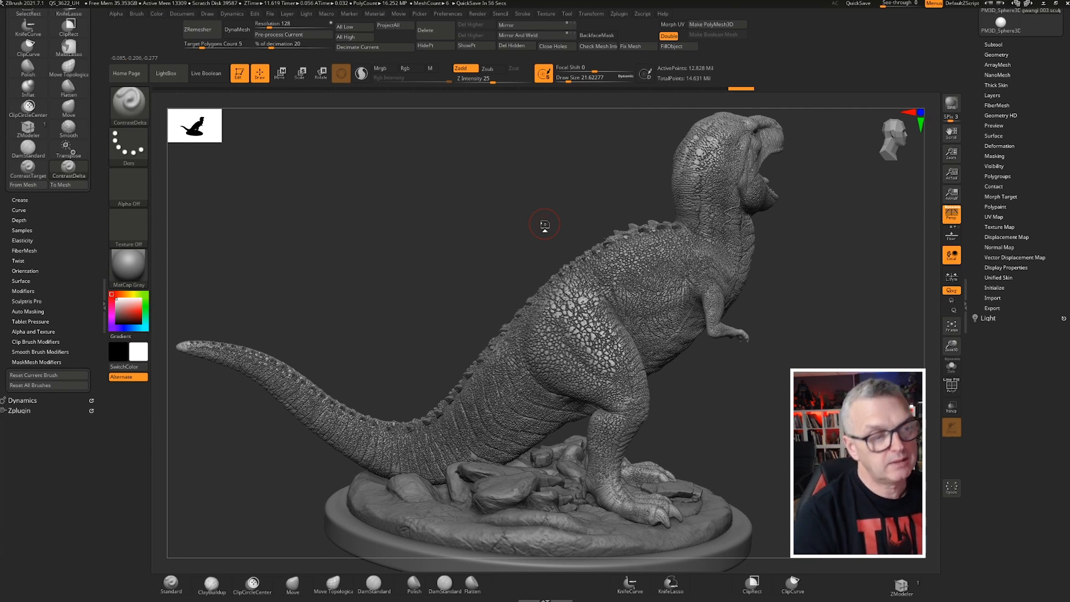
# Undo the mask clearing and the Inflate deformation
pyautogui.hotkey('ctrl', 'z')
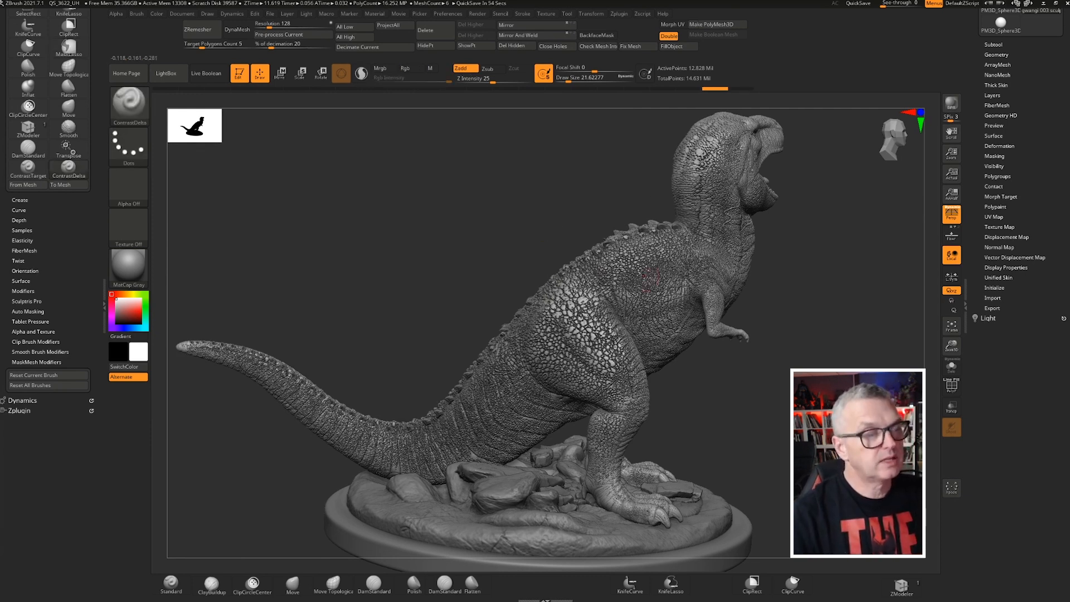
pyautogui.hotkey('ctrl', 'z')
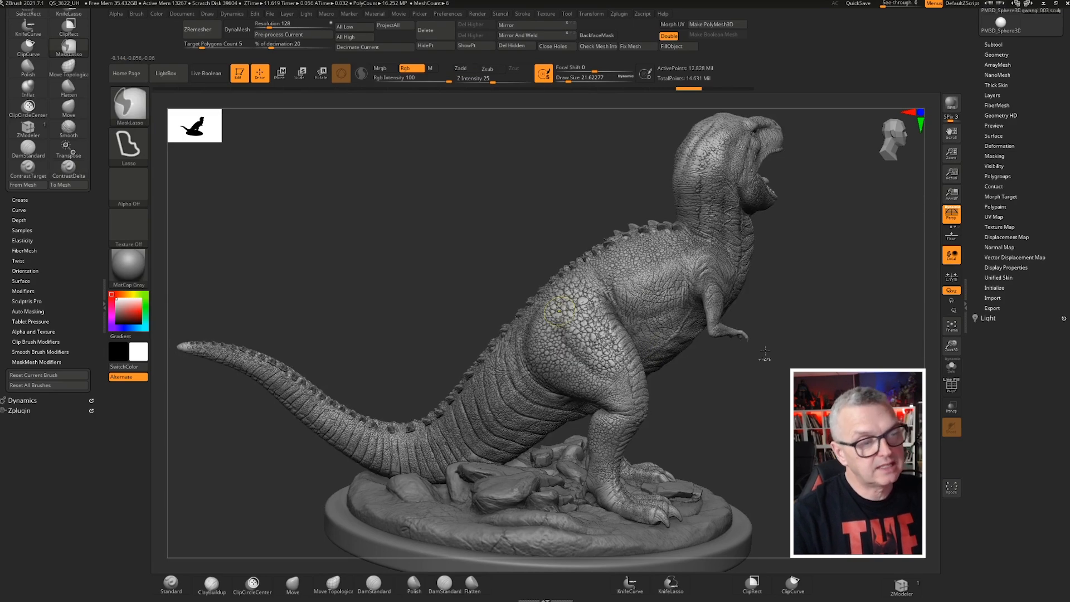